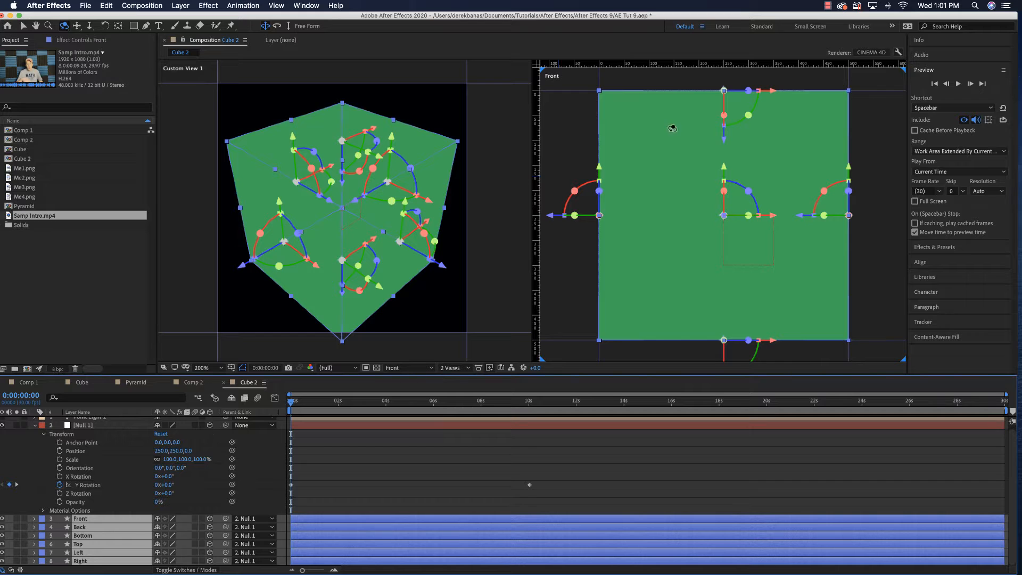
left_click(277, 6)
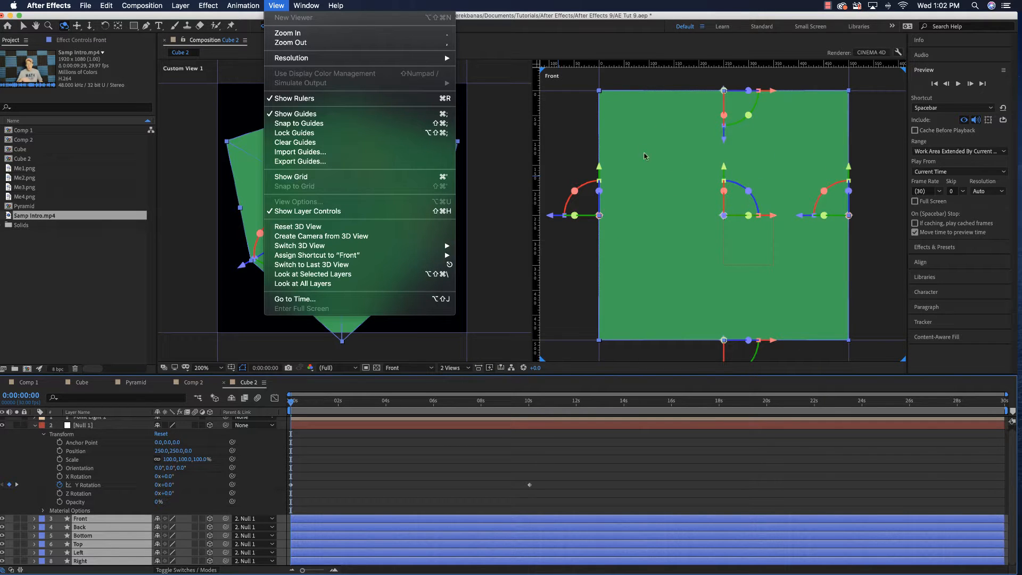
left_click(506, 165)
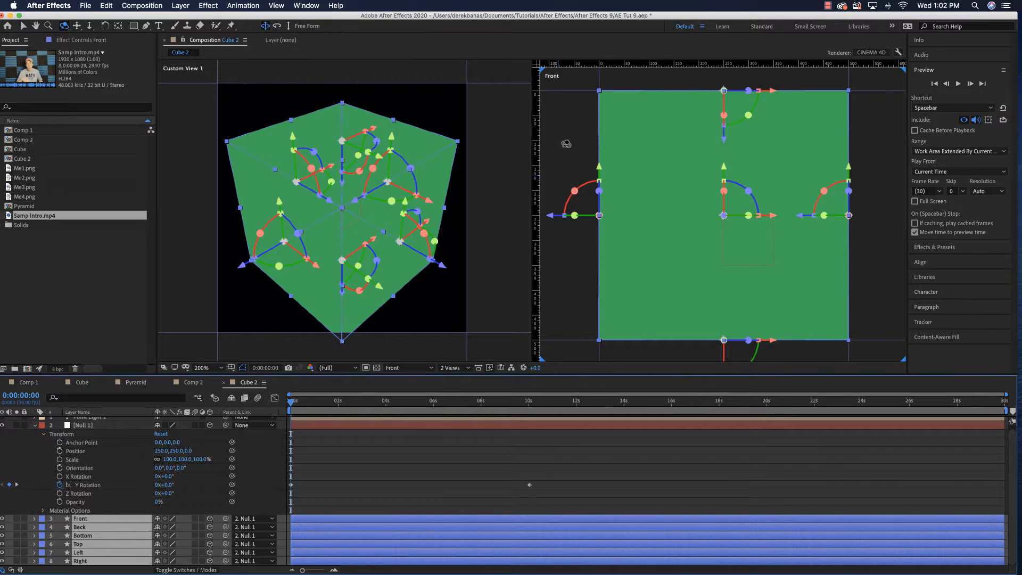
Add Samp Intro.mp4 to the Cube 2 timeline directly below the Front layer and rename it Front Vid
left_click(22, 27)
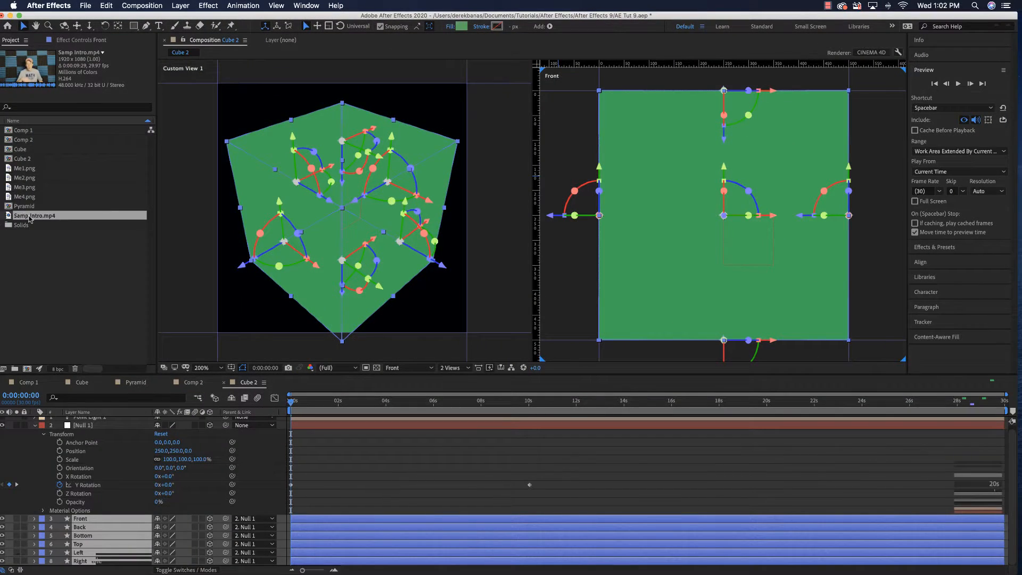
left_click_drag(58, 246, 107, 523)
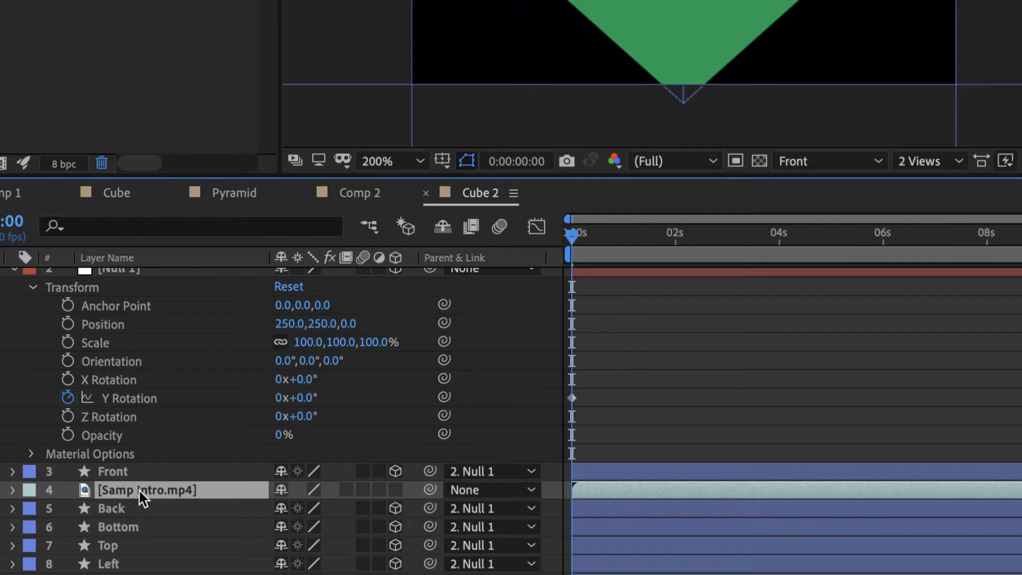
key("Return")
type("Front Vid")
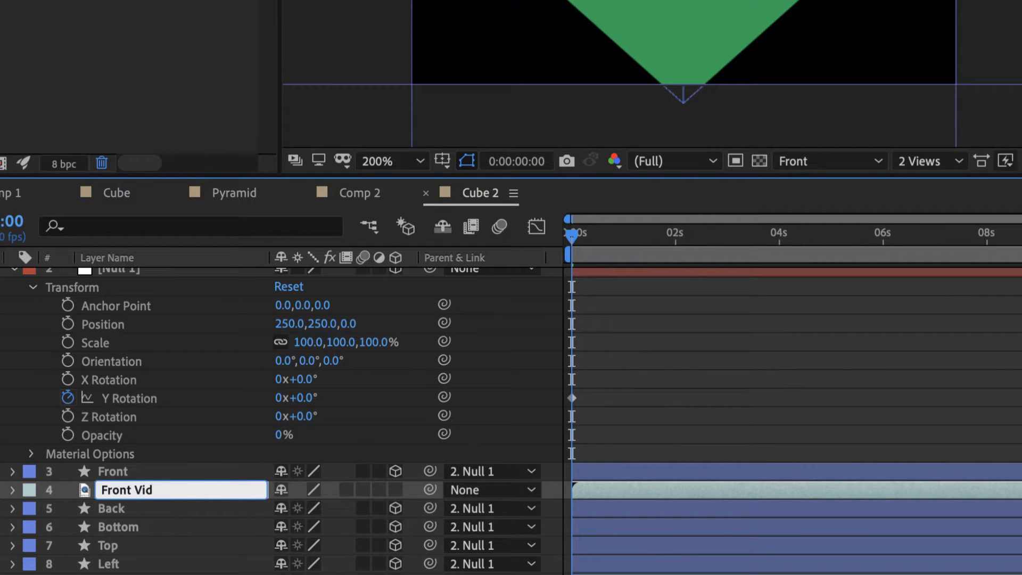
key("Return")
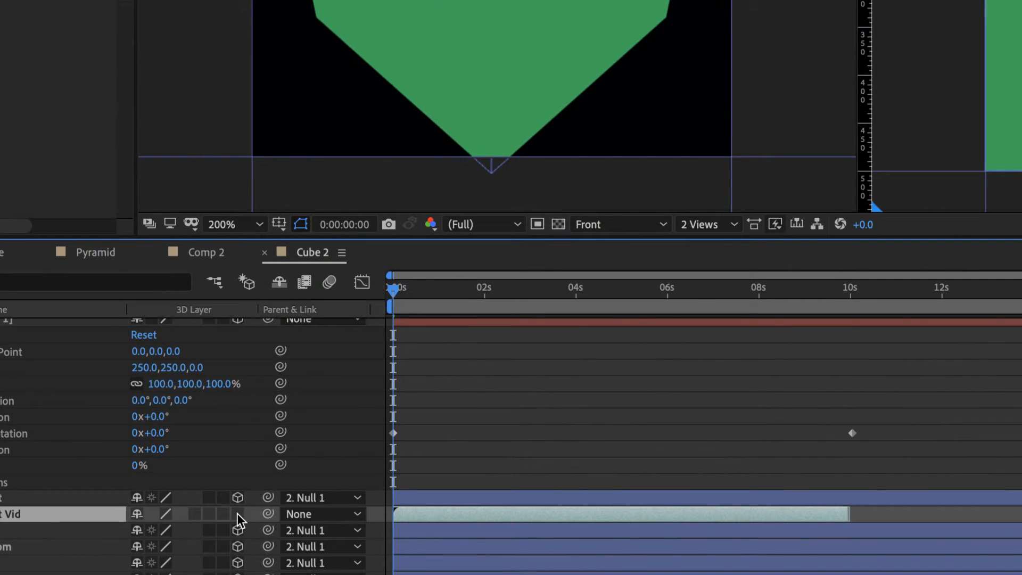
Make Front Vid a 3D layer and fit it to the composition height
left_click(237, 513)
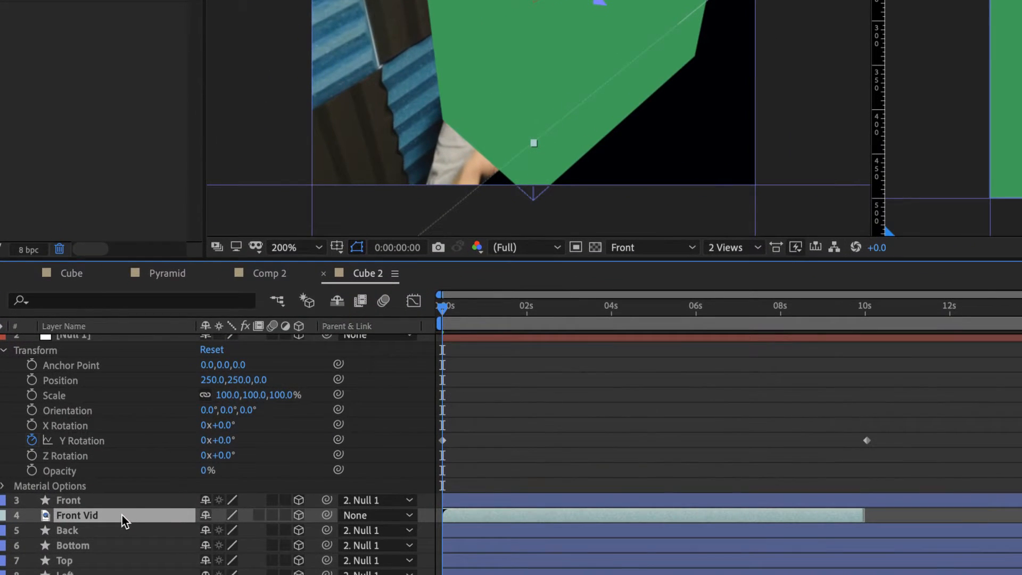
right_click(111, 521)
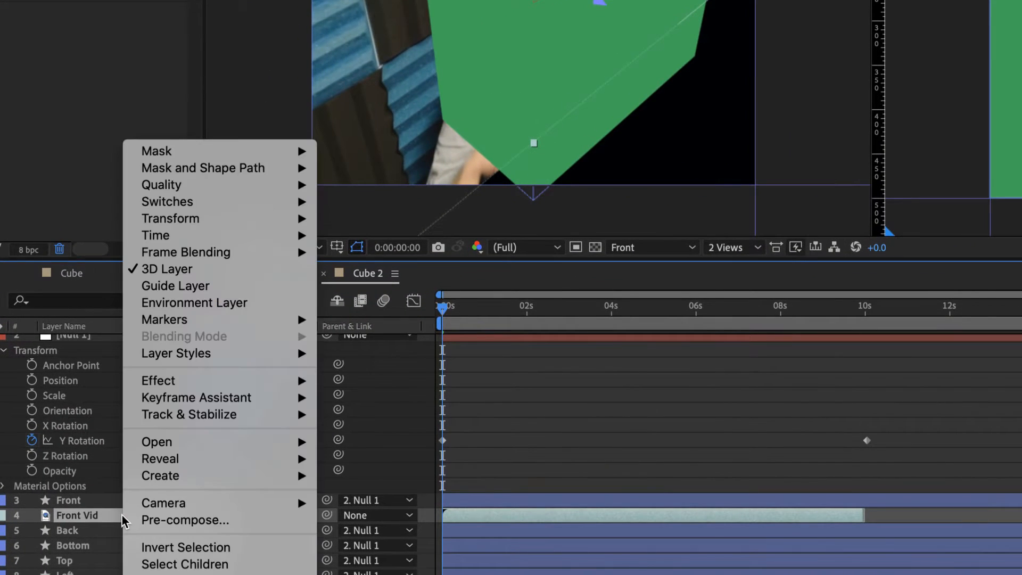
mouse_move(244, 217)
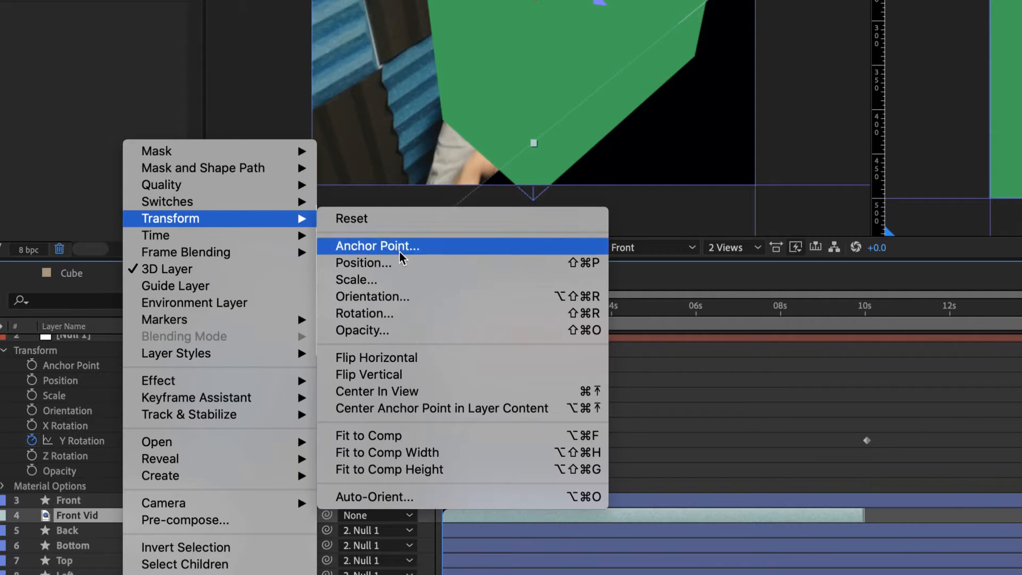
left_click(439, 470)
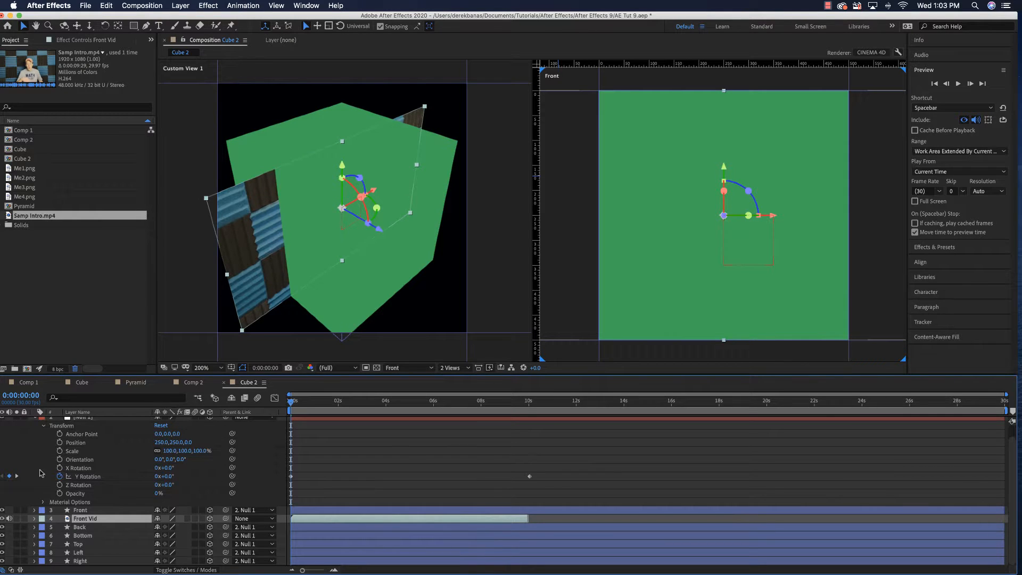
Set the Z position of the Front Vid layer to -250
left_click(34, 519)
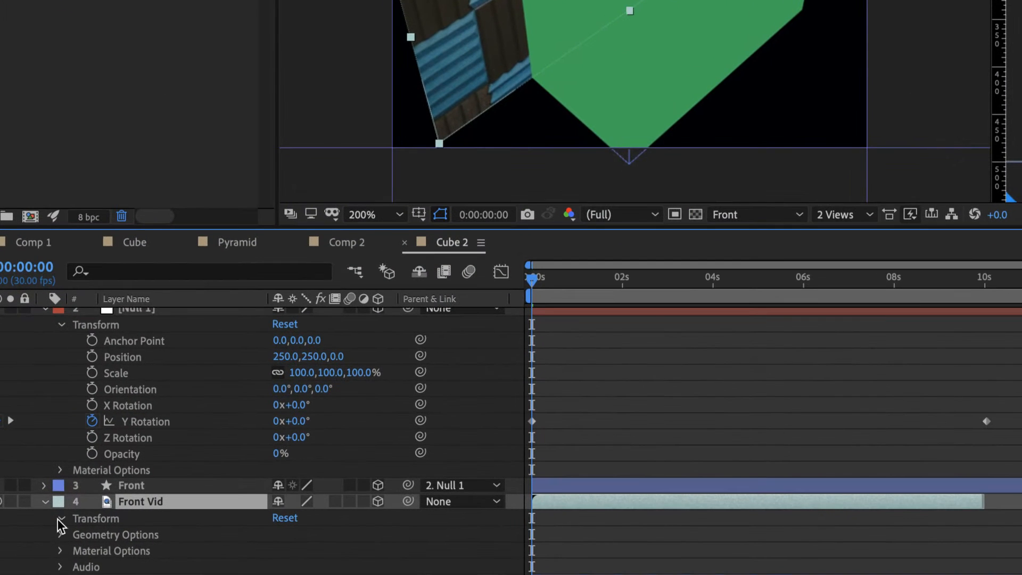
left_click(59, 519)
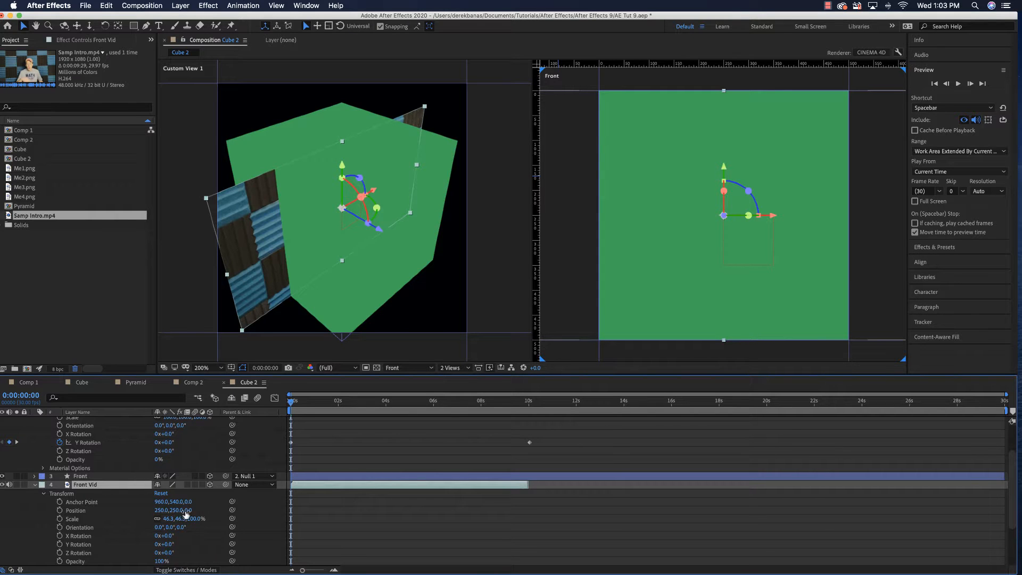
left_click_drag(189, 510, 155, 521)
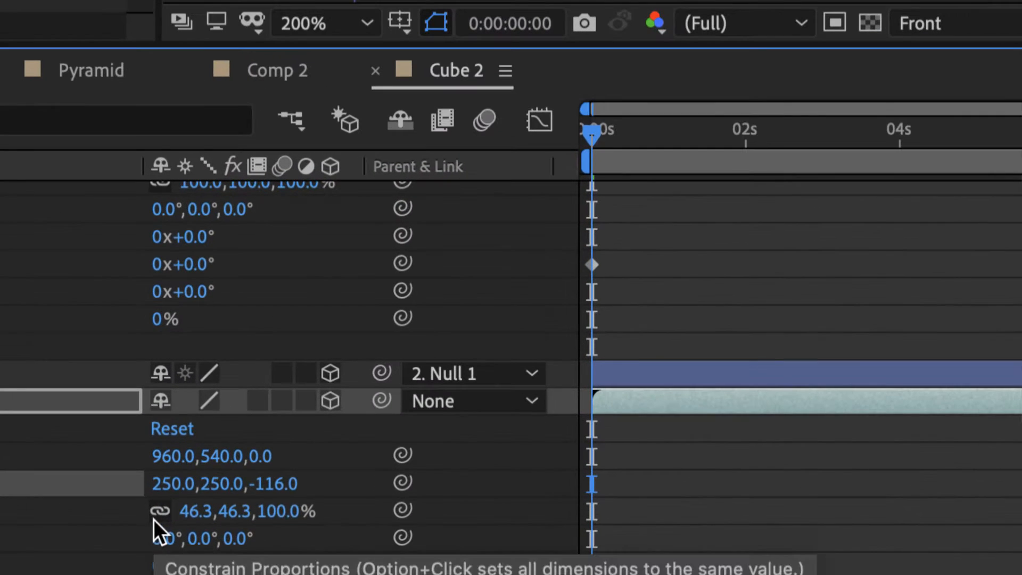
left_click(274, 484)
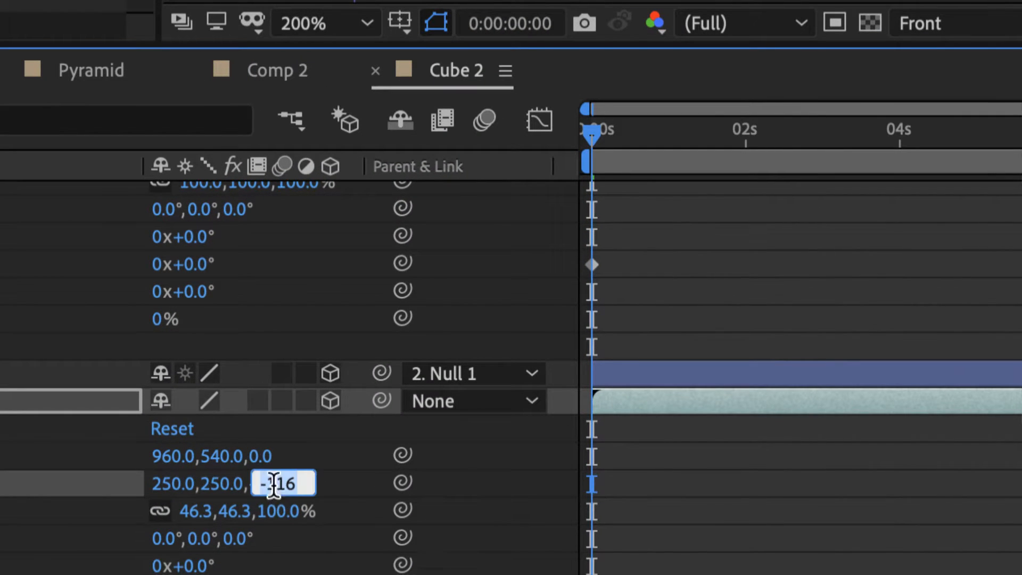
type("-250")
key("Return")
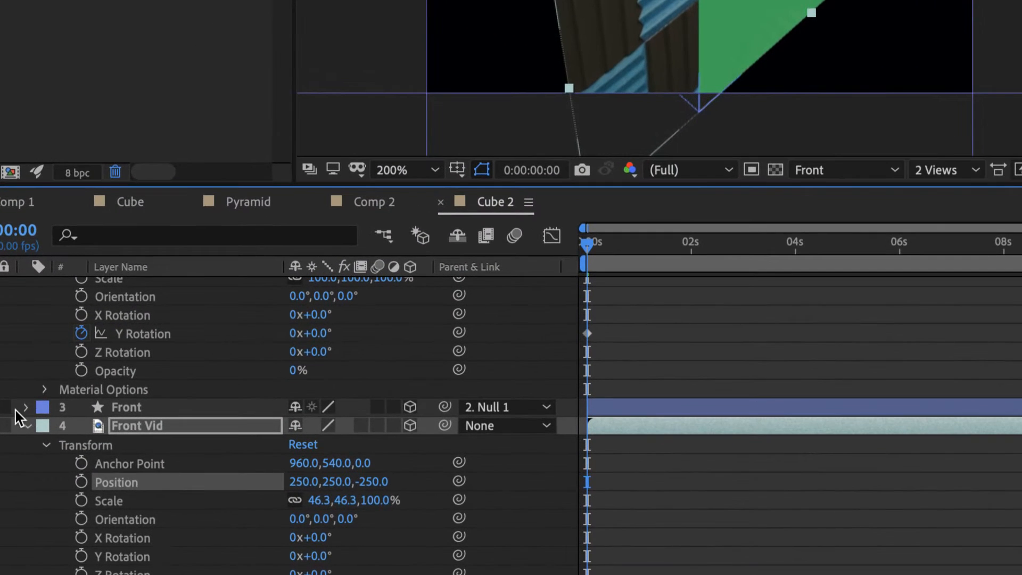
Set the fill of the Front shape layer to None and collapse the layer's properties
left_click(25, 407)
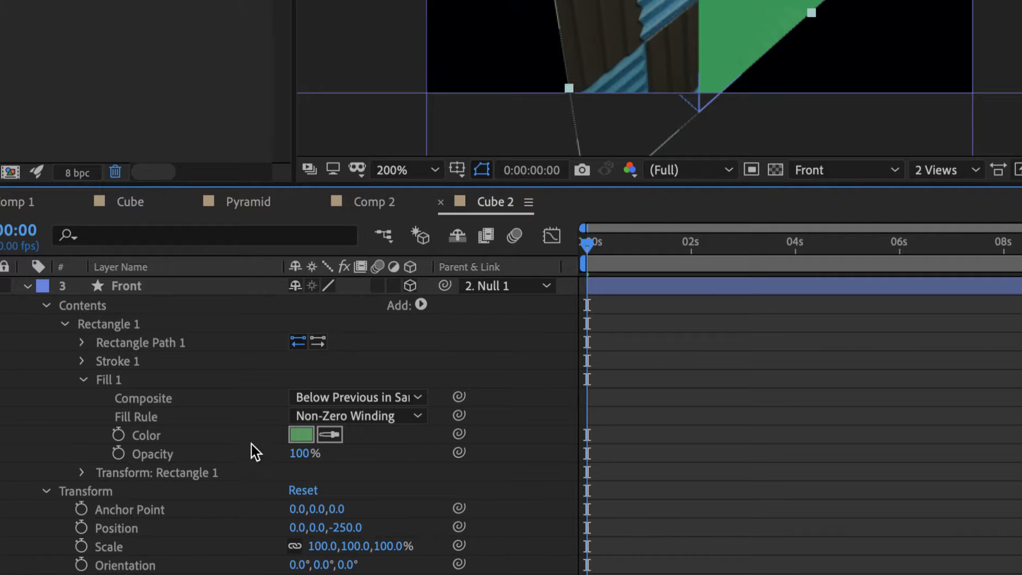
left_click(301, 436)
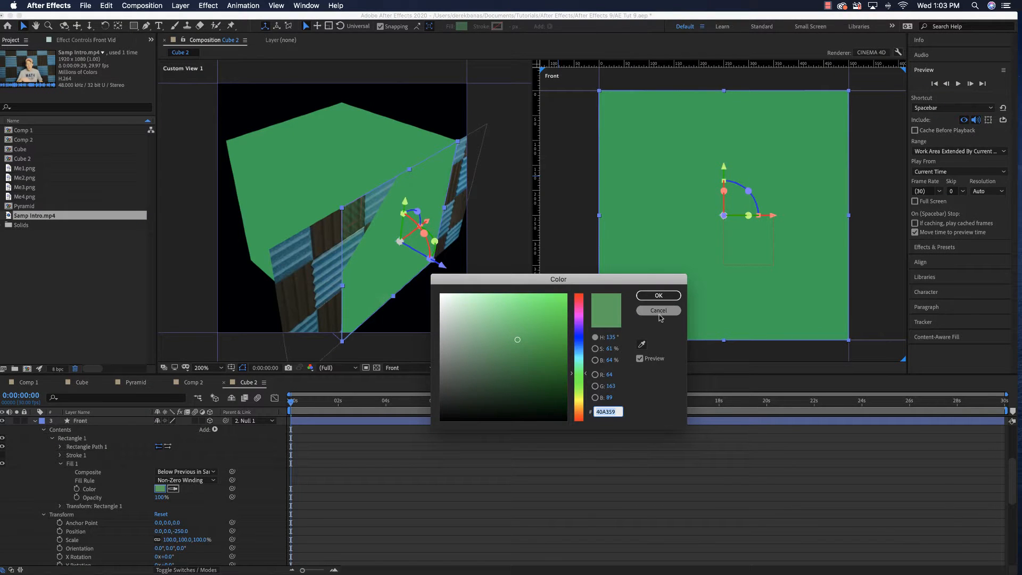
left_click(660, 313)
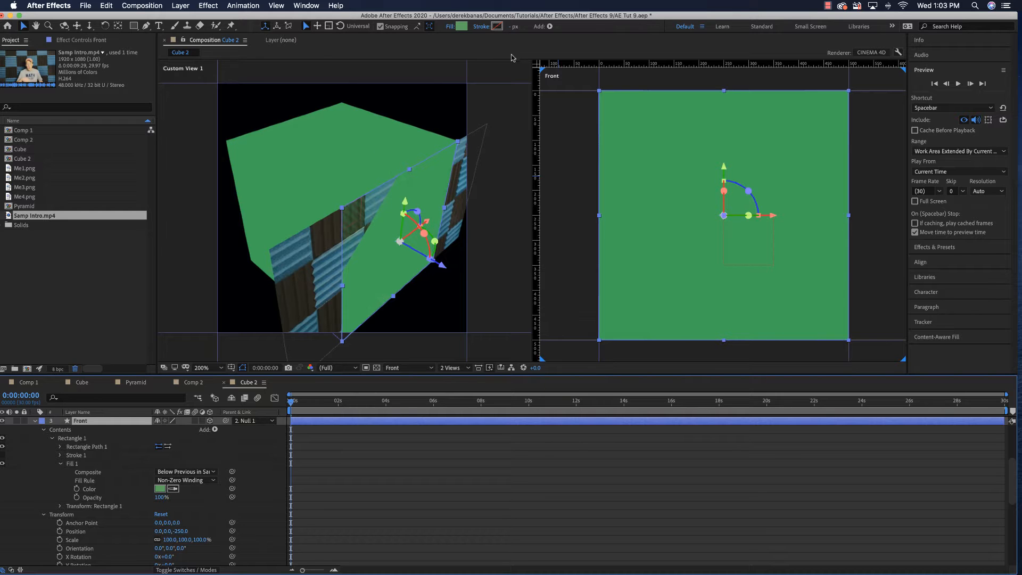
left_click(450, 30)
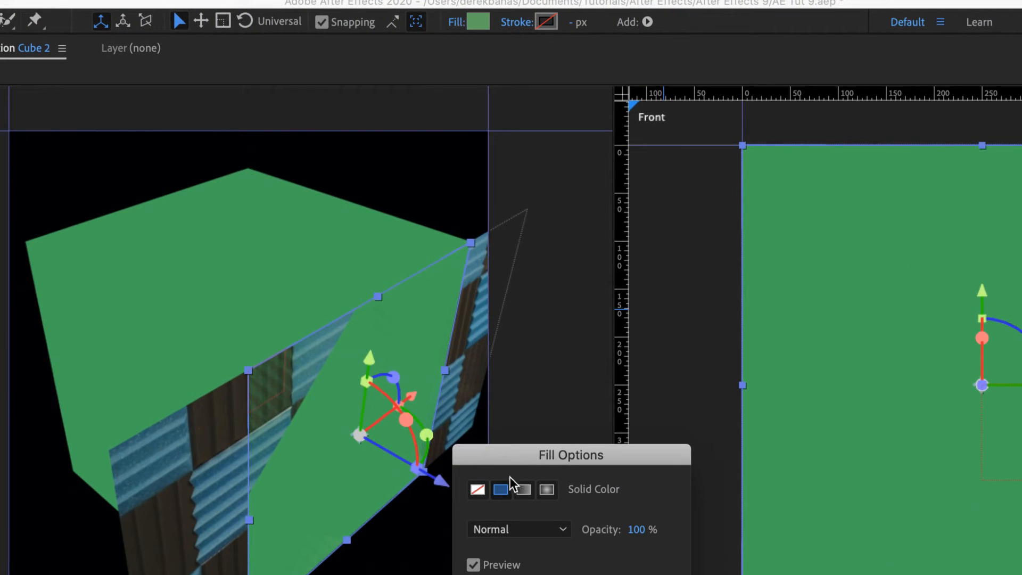
left_click(477, 489)
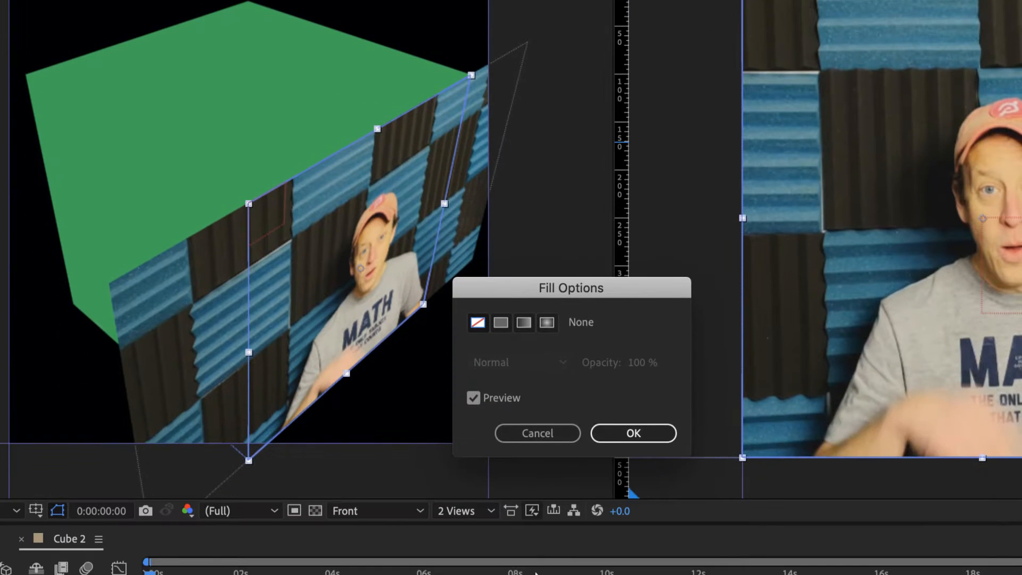
left_click(628, 437)
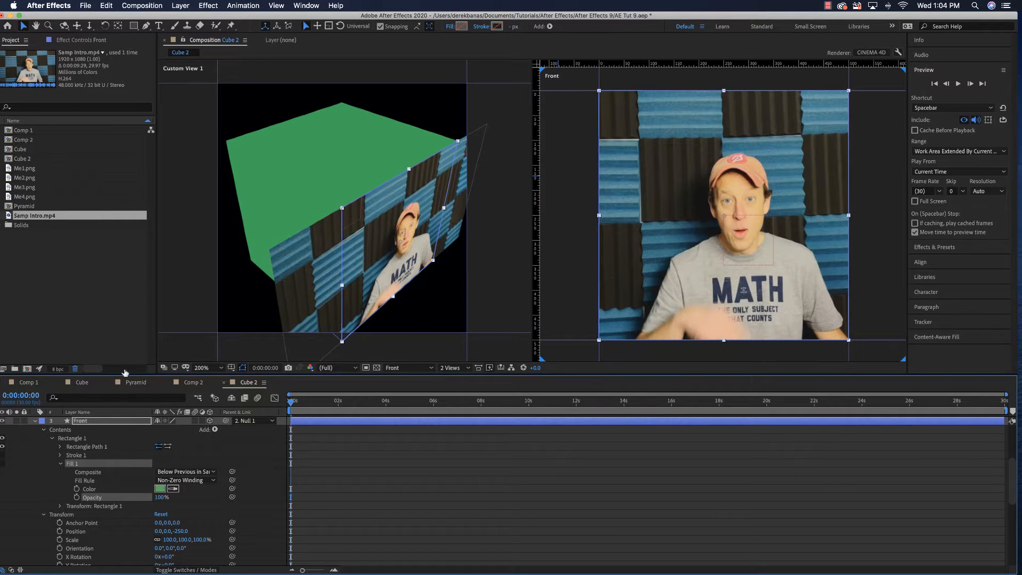
left_click(36, 420)
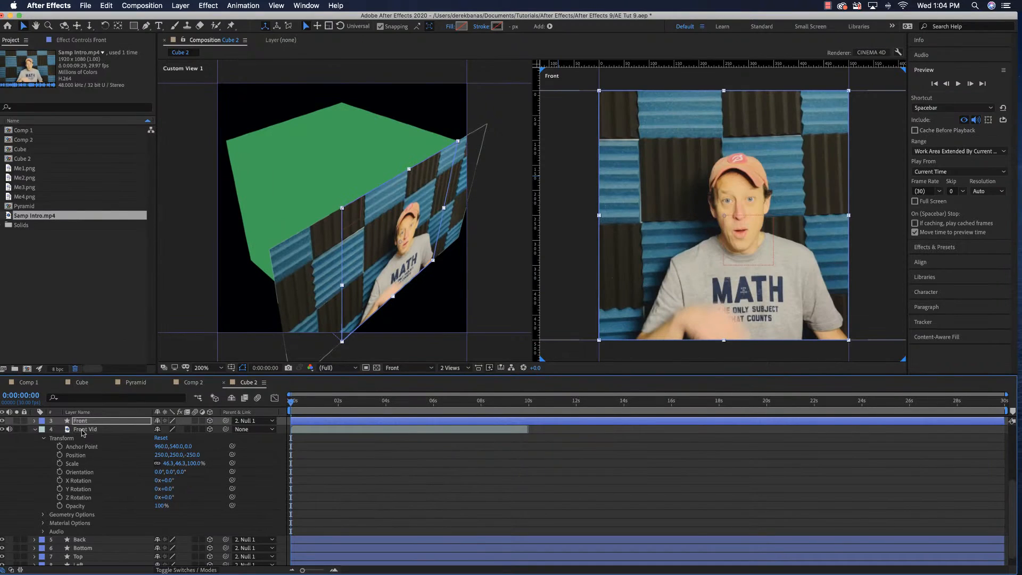
Draw a rectangular mask on Front Vid covering the cube's square front face from corner to corner, and preview it
left_click(83, 430)
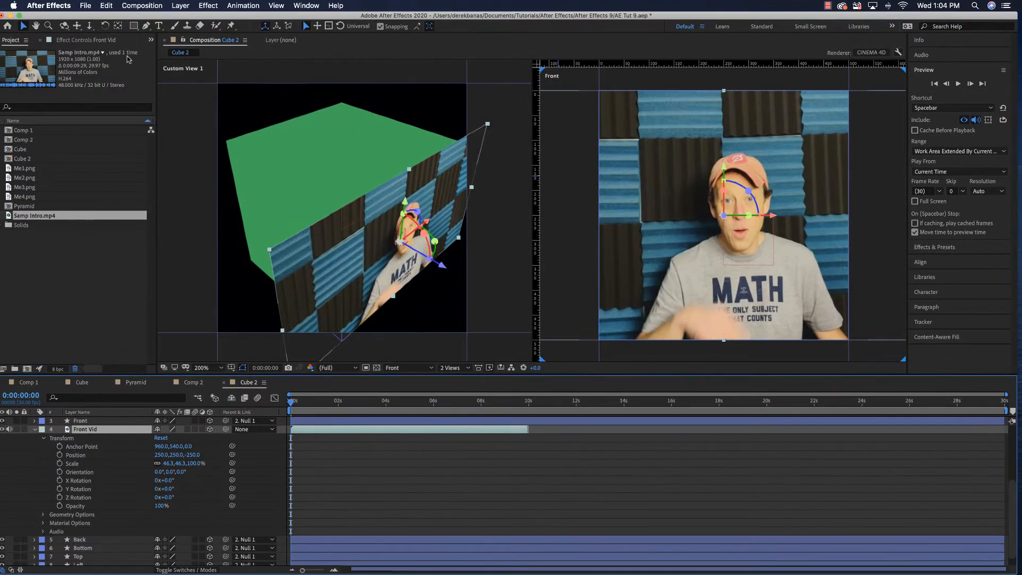
left_click(133, 26)
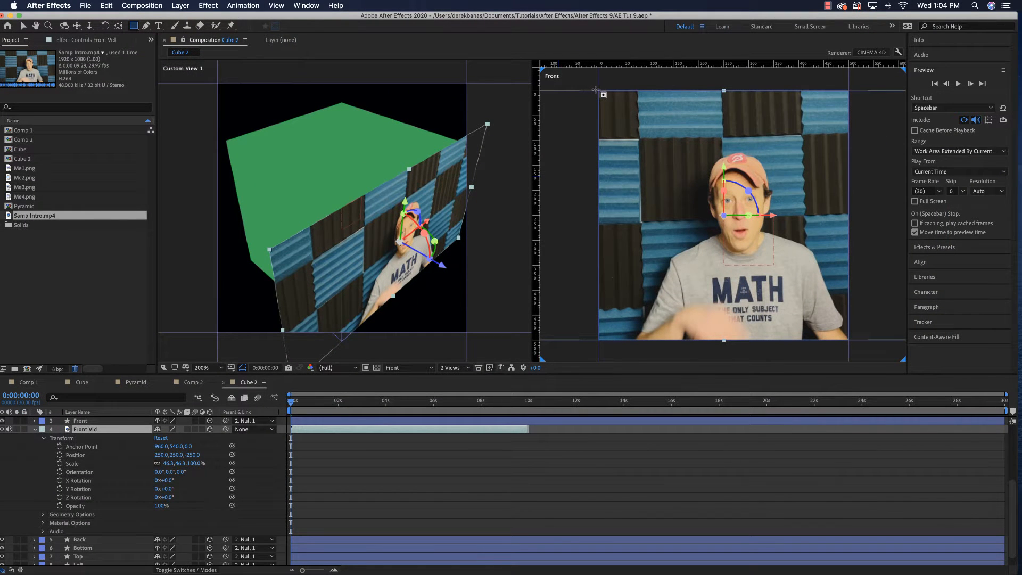
left_click_drag(598, 89, 848, 340)
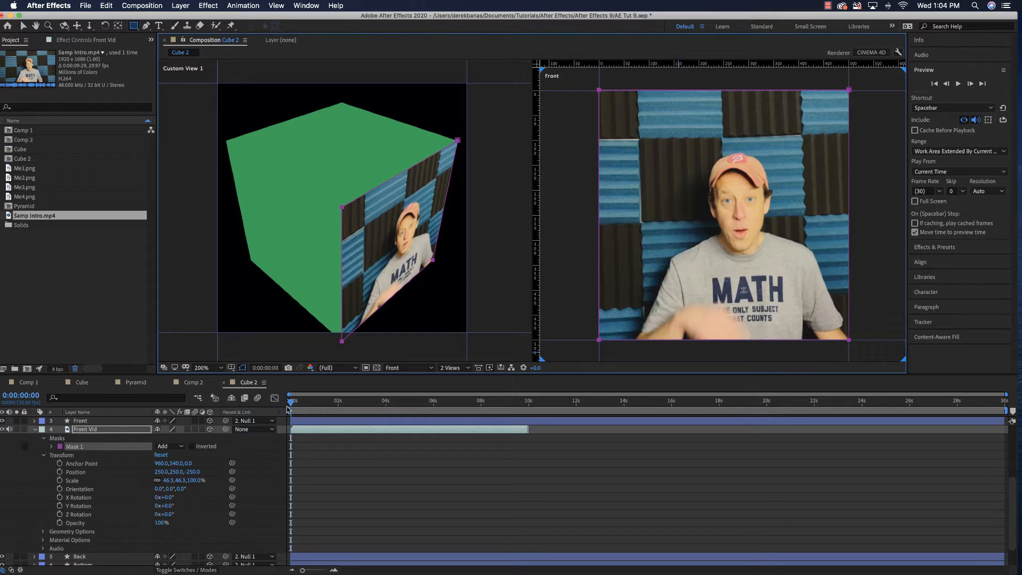
mouse_move(292, 405)
left_mouse_down()
mouse_move(305, 405)
mouse_move(291, 404)
left_mouse_up()
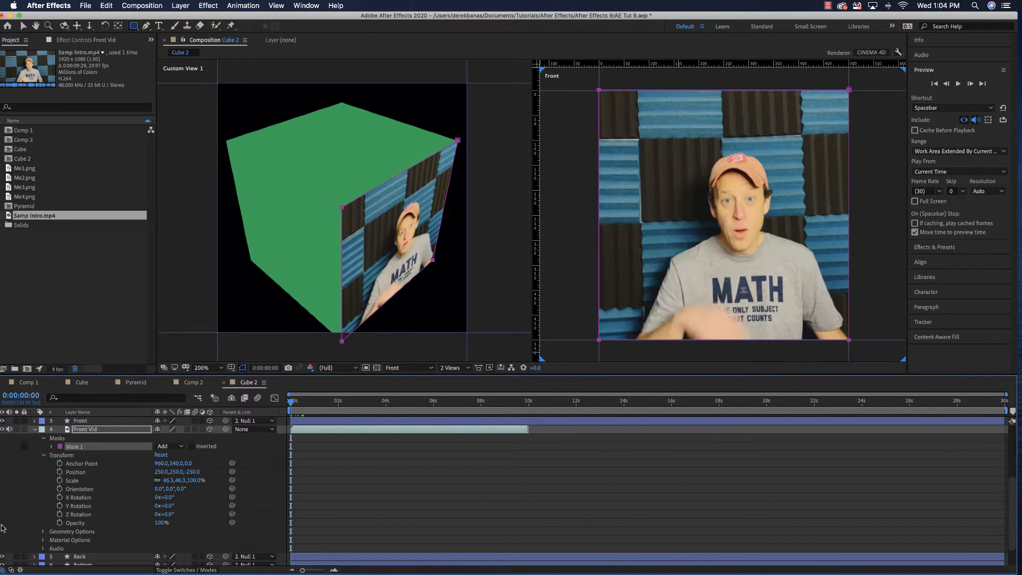
Parent the Front layer to Front Vid and Front Vid to Null 1, and preview the rotation
scroll(24, 454, "up", 5)
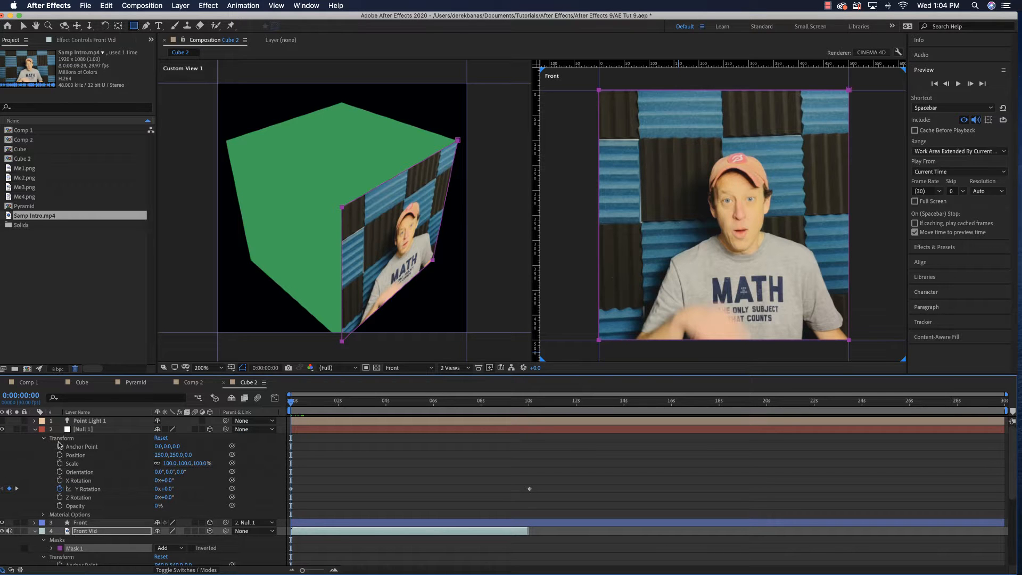
left_click(35, 430)
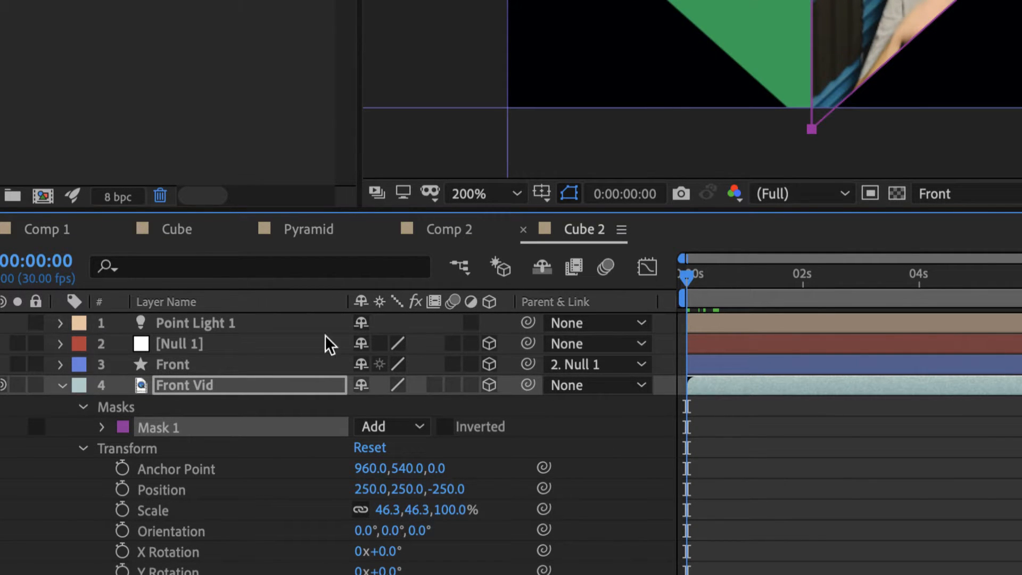
left_click_drag(527, 362, 301, 382)
scroll(341, 383, "up", 1)
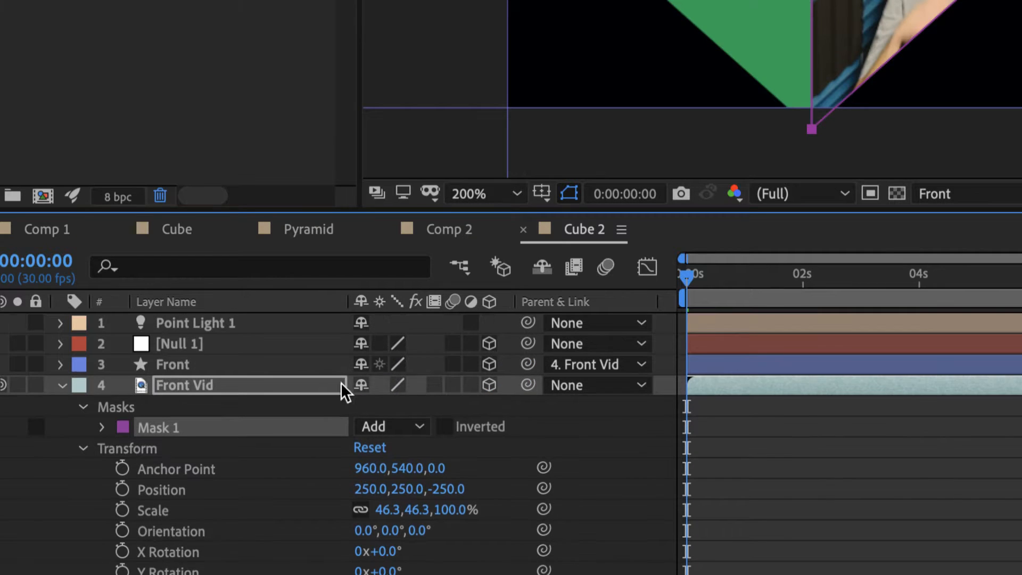
left_click_drag(528, 385, 218, 344)
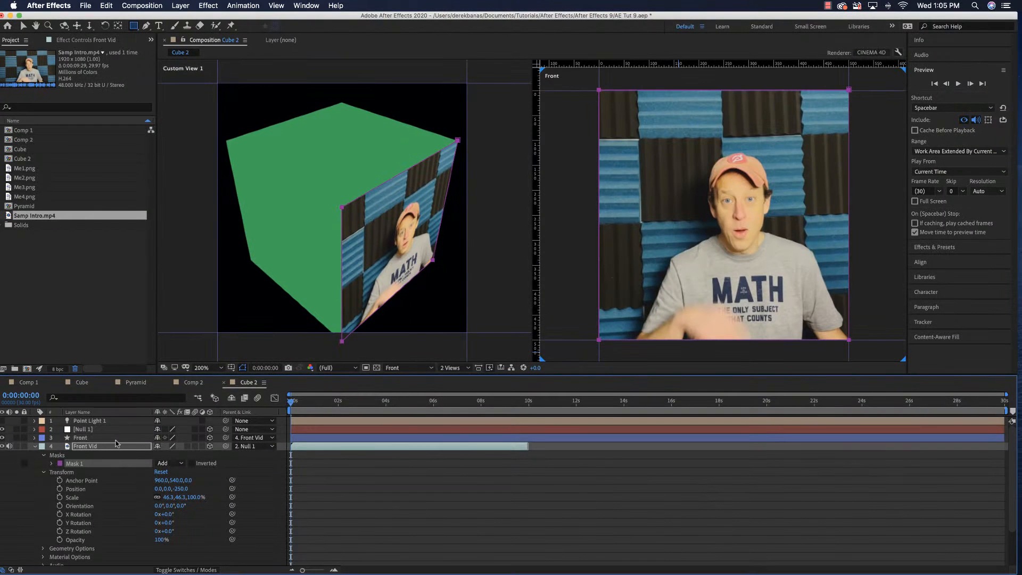
left_click_drag(297, 405, 282, 409)
left_click(35, 448)
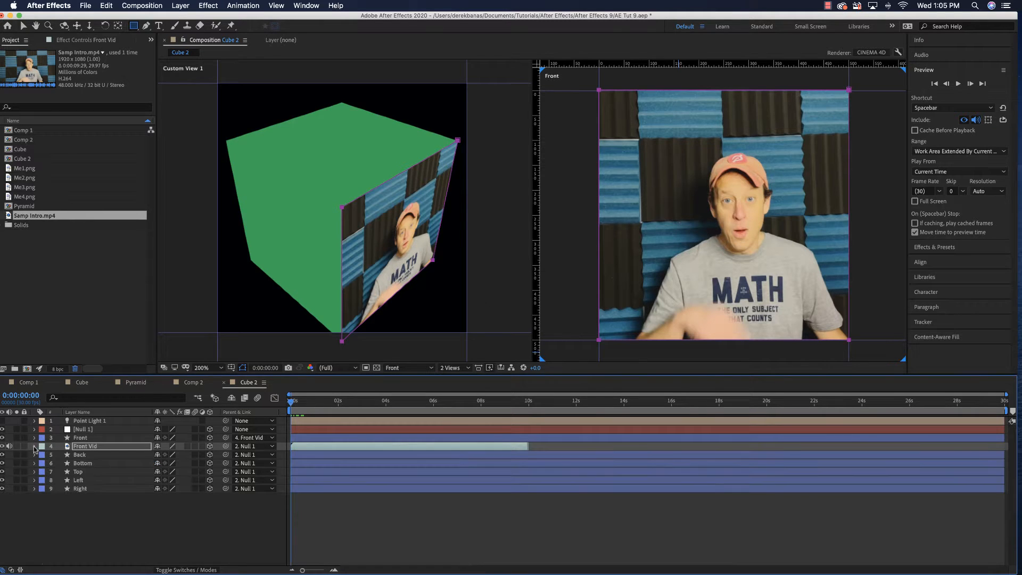
Add Samp Intro.mp4 to the composition directly below the Back layer and rename the new layer Back Vid
left_click(35, 455)
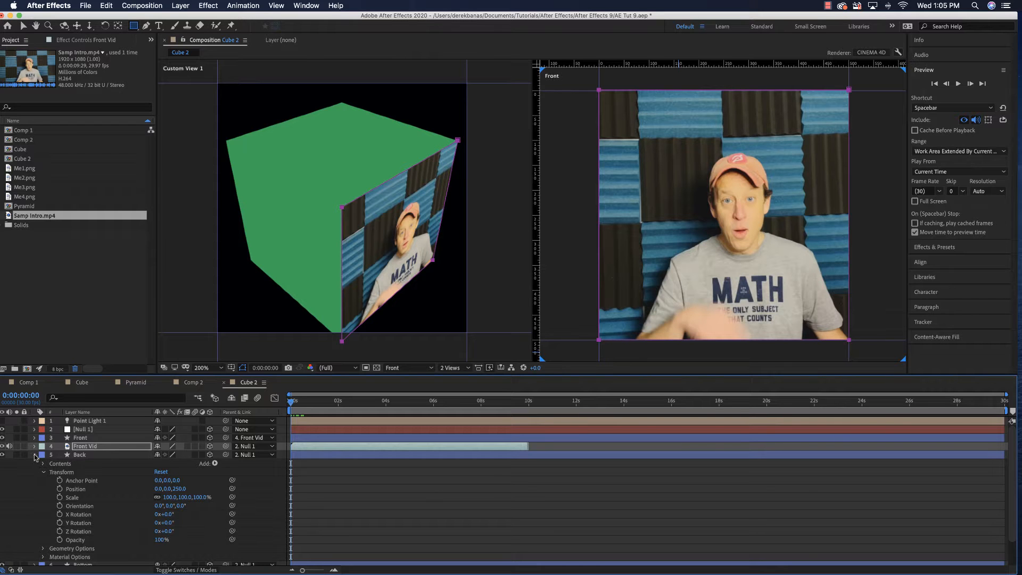
left_click(35, 455)
left_click(84, 455)
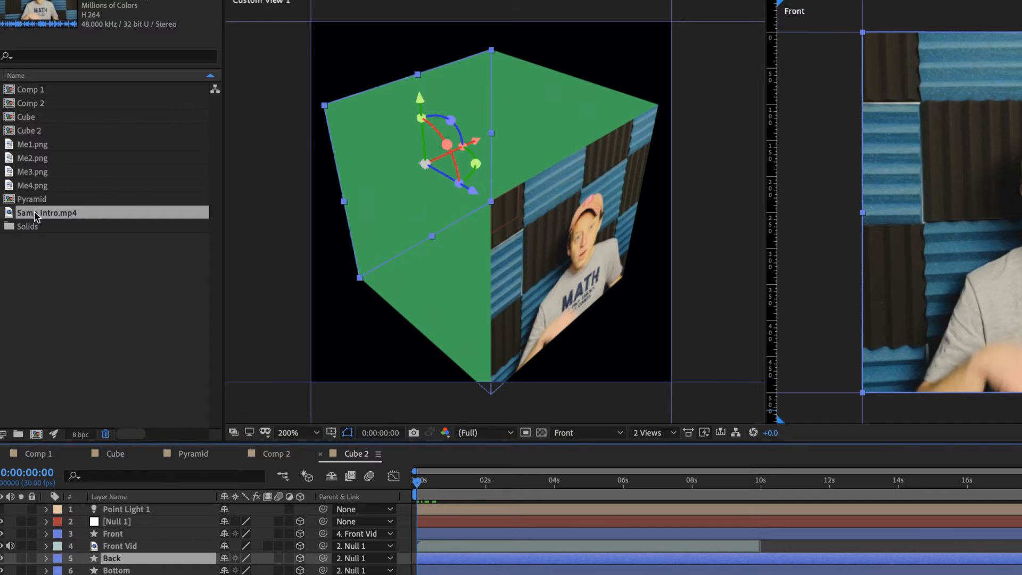
left_click_drag(25, 214, 130, 566)
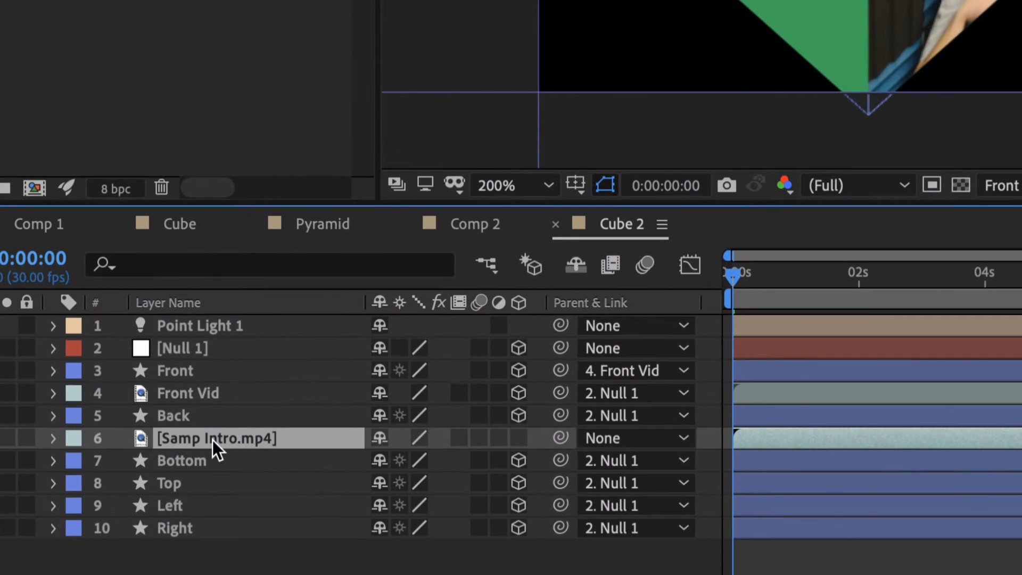
key("Return")
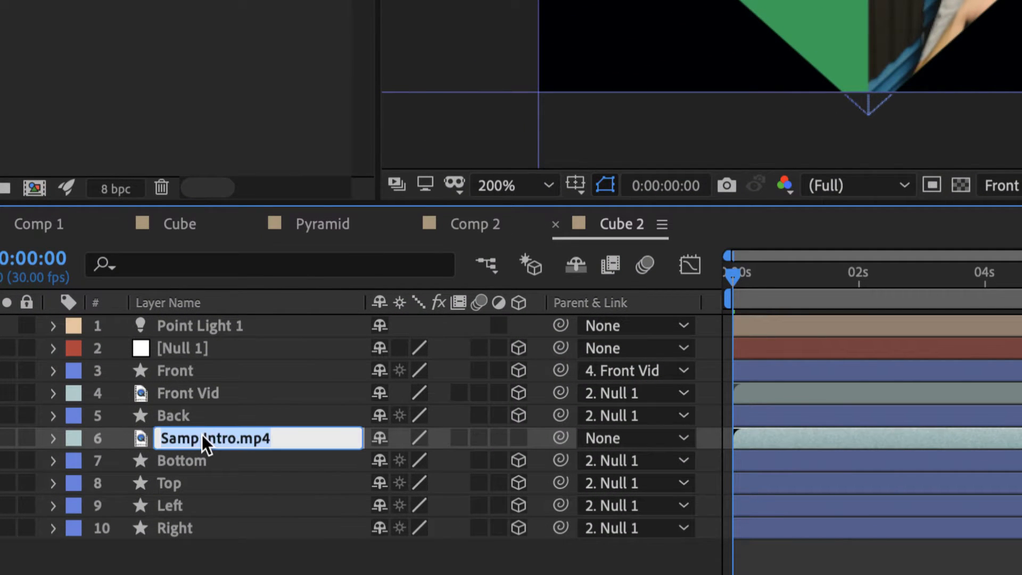
type("Back Vid")
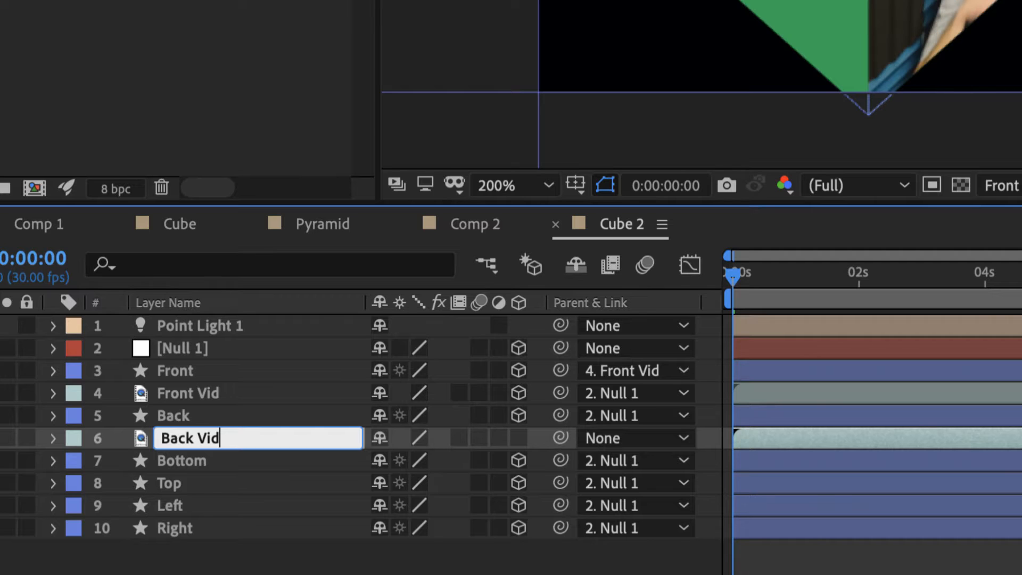
key("Return")
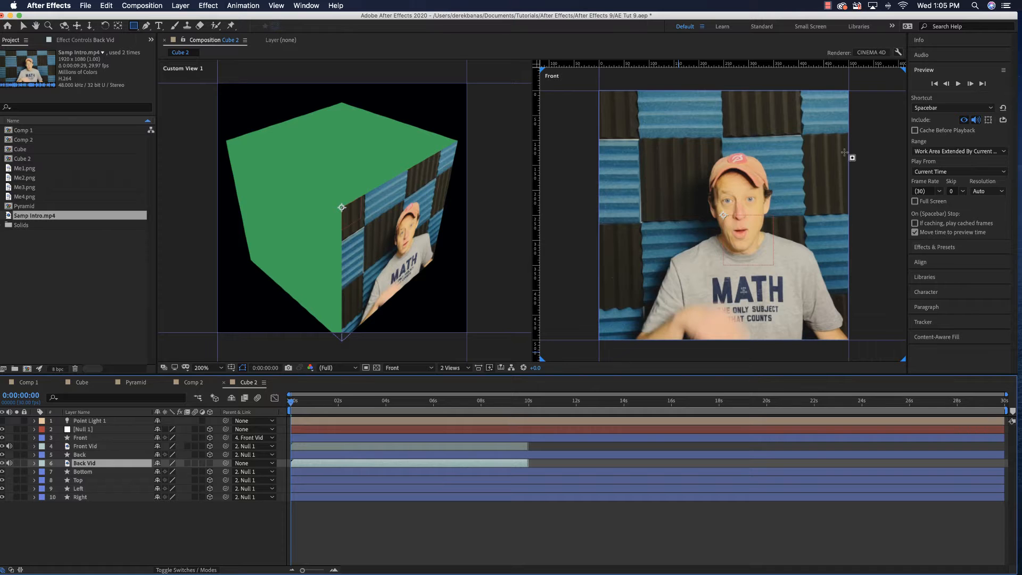
Activate the Selection tool and change the Front viewport to the Back view
left_click(34, 429)
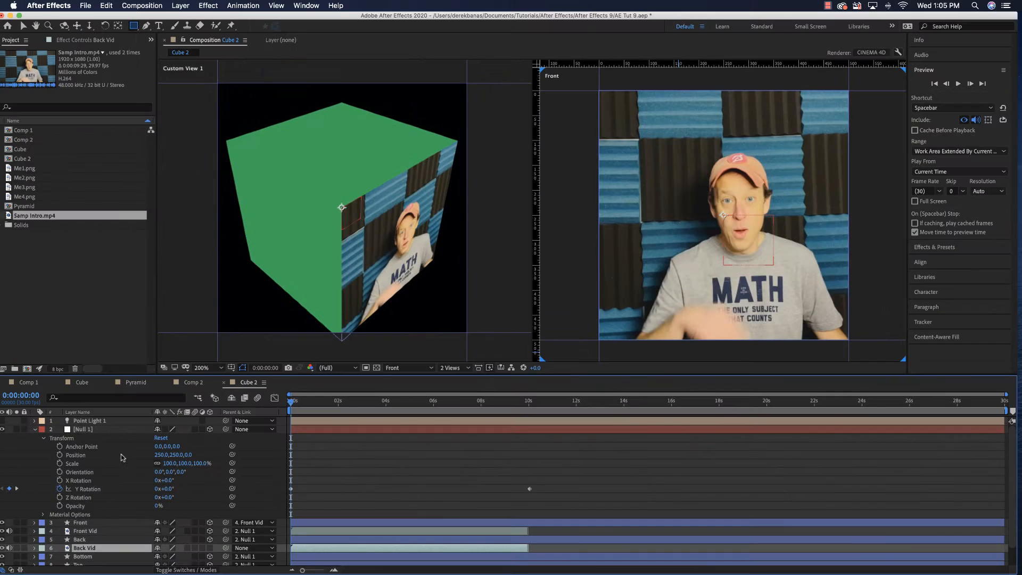
left_click(35, 429)
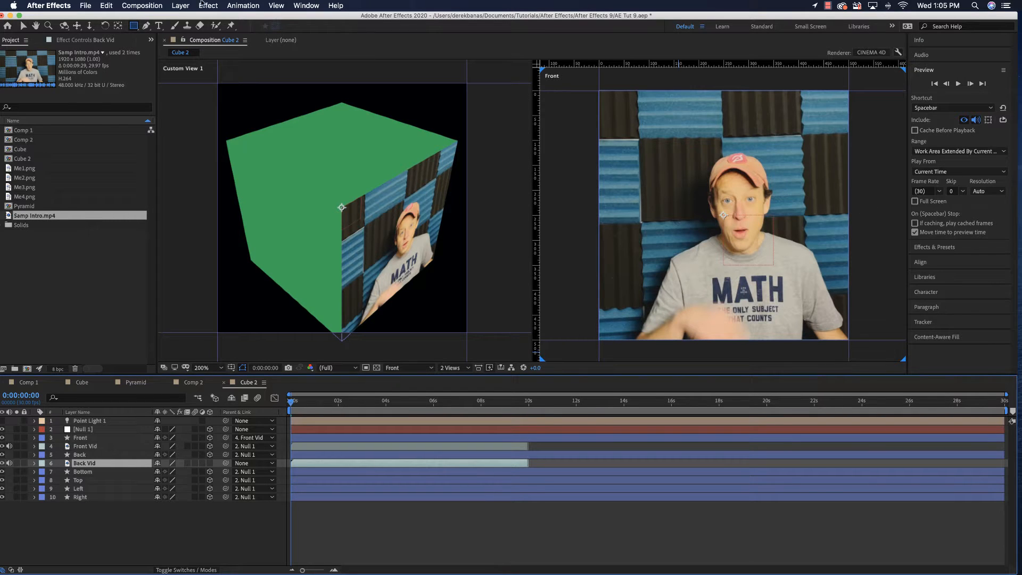
key("v")
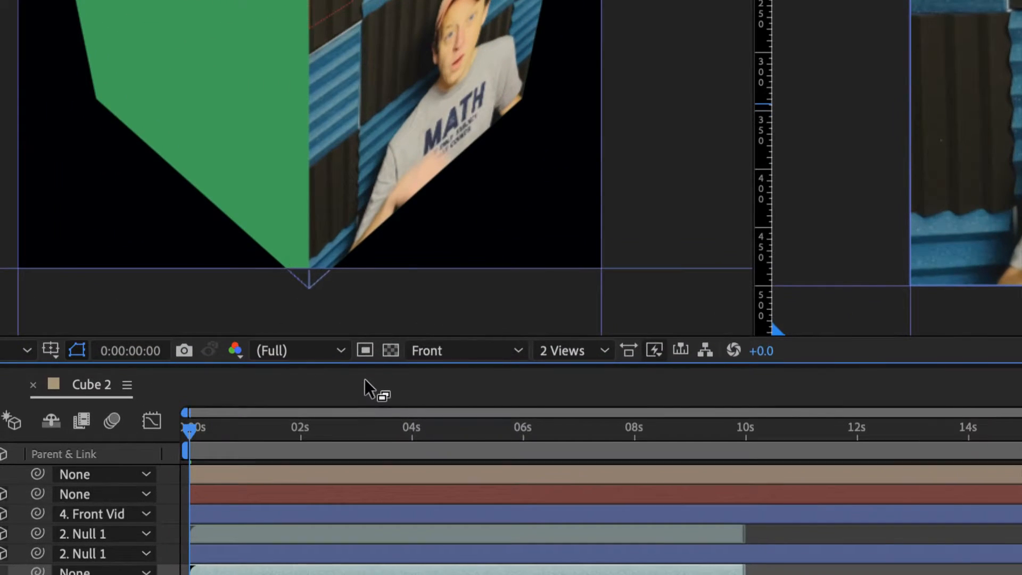
left_click(449, 352)
left_click(474, 477)
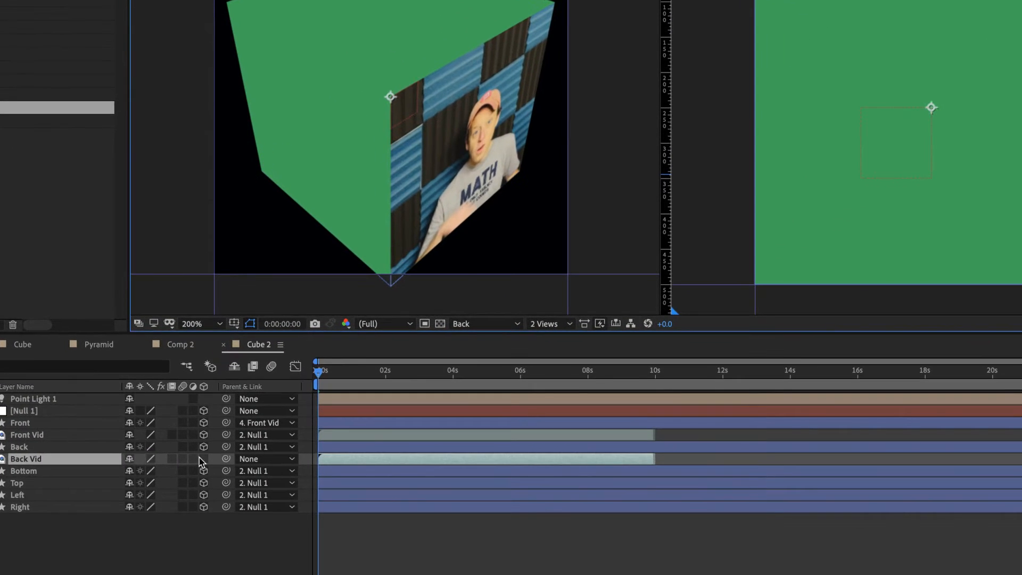
Make Back Vid a 3D layer and fit it to the composition height
left_click(210, 463)
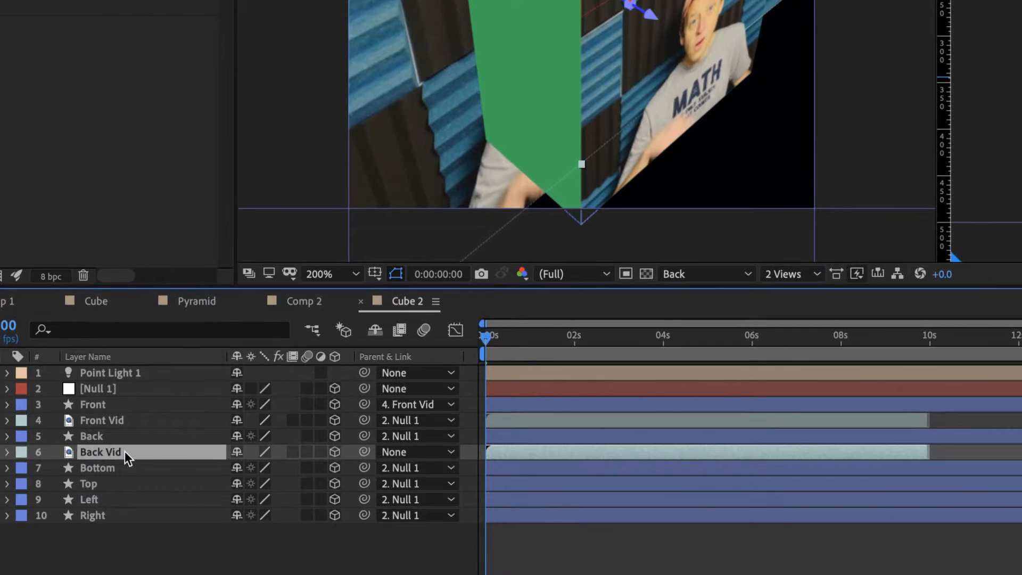
right_click(98, 464)
mouse_move(269, 244)
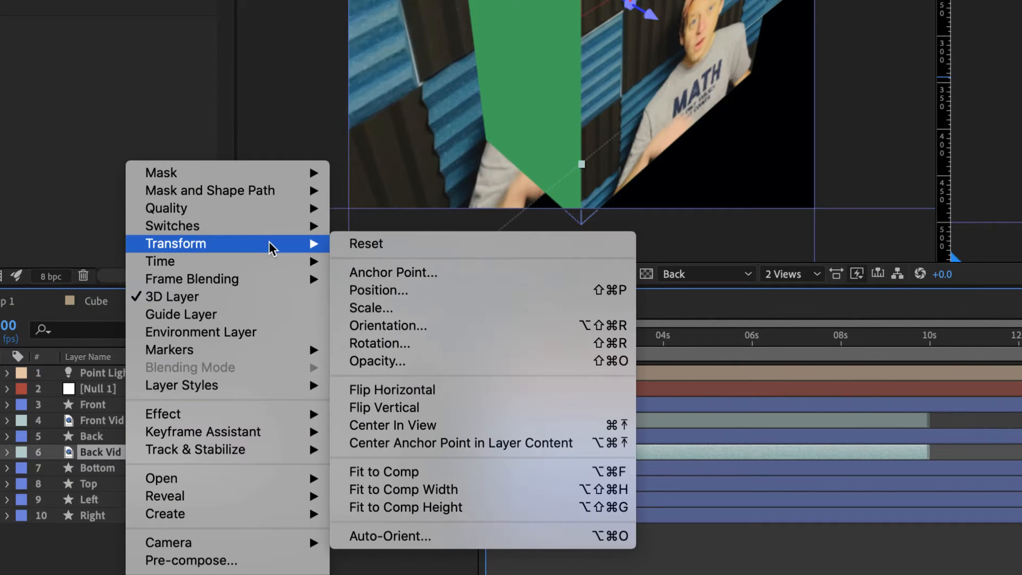
left_click(458, 507)
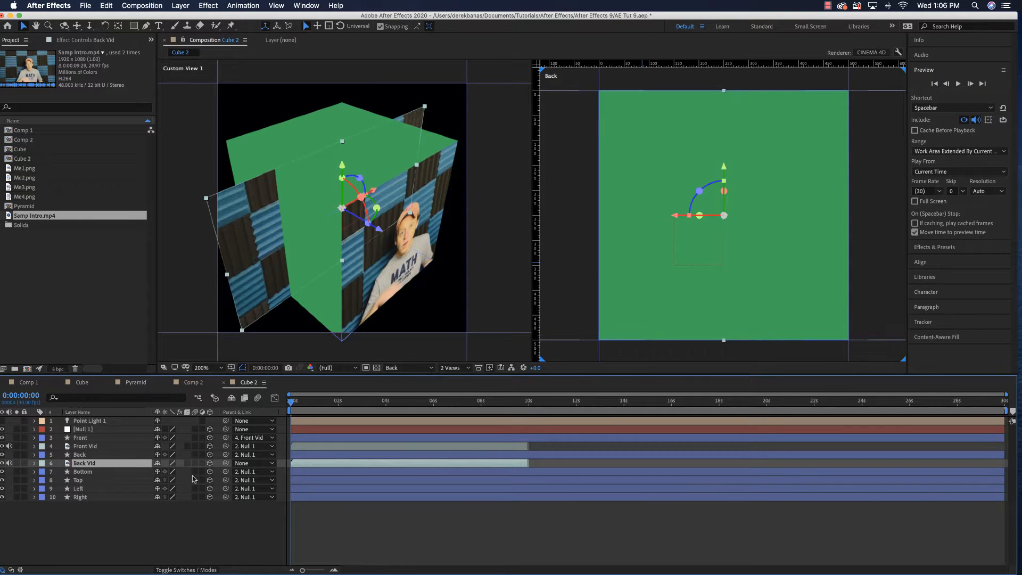
Set the Z position of the Back Vid layer to 250
left_click(34, 463)
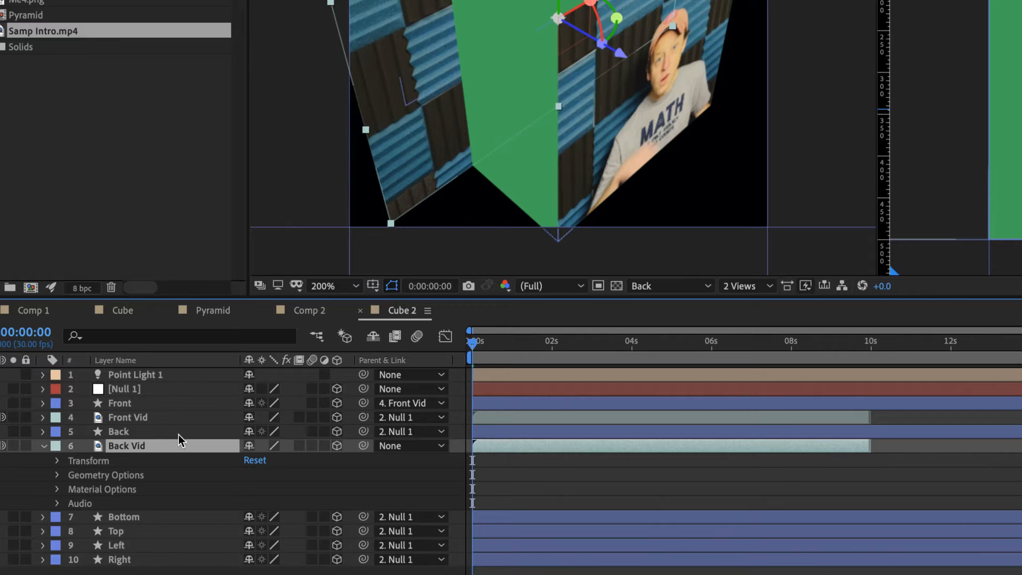
left_click(57, 461)
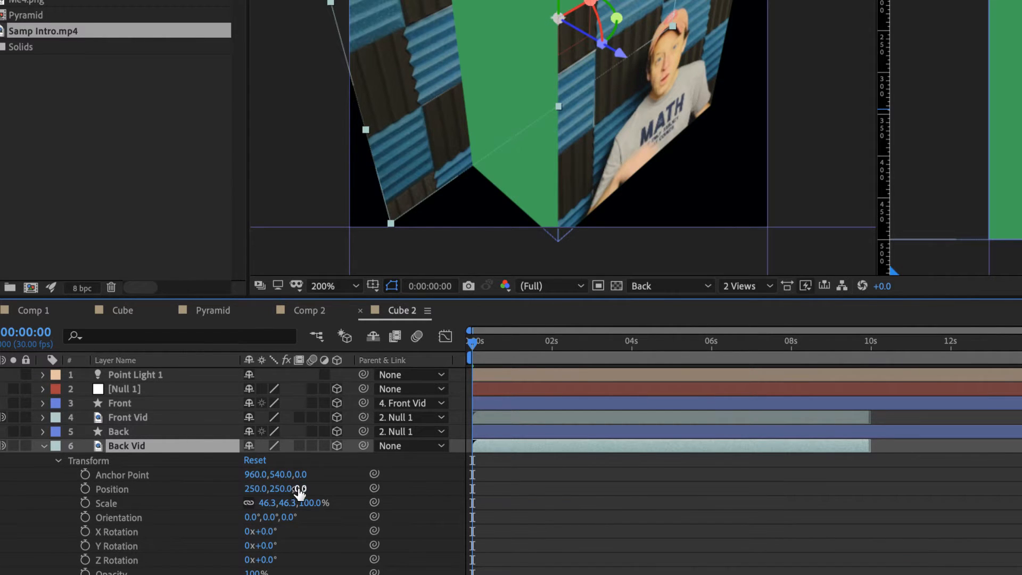
left_click_drag(301, 488, 317, 488)
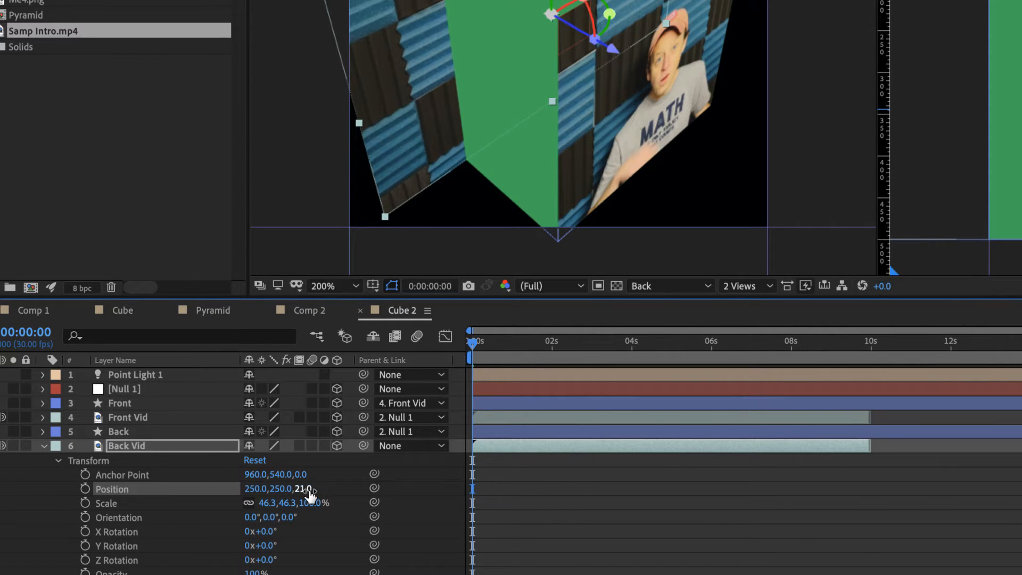
left_click(307, 488)
type("25")
key("Return")
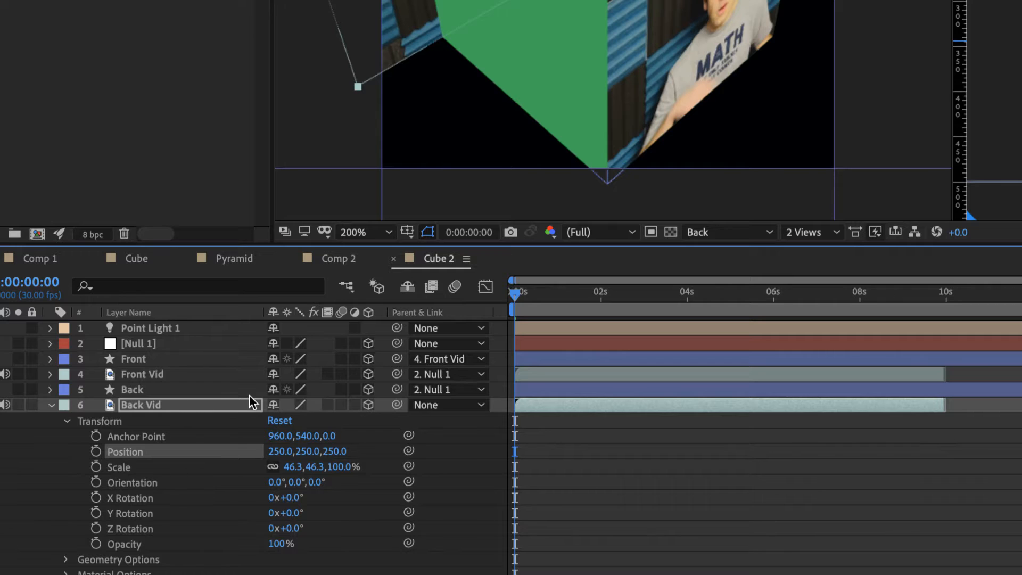
Parent the Back layer to Back Vid and Back Vid to Null 1
left_click_drag(397, 389, 206, 404)
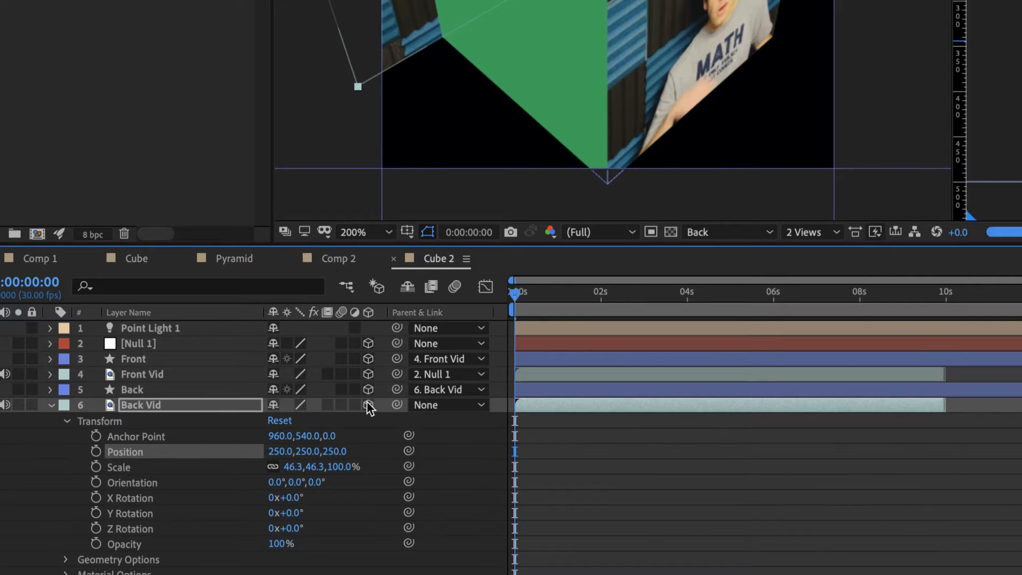
left_click_drag(396, 405, 173, 344)
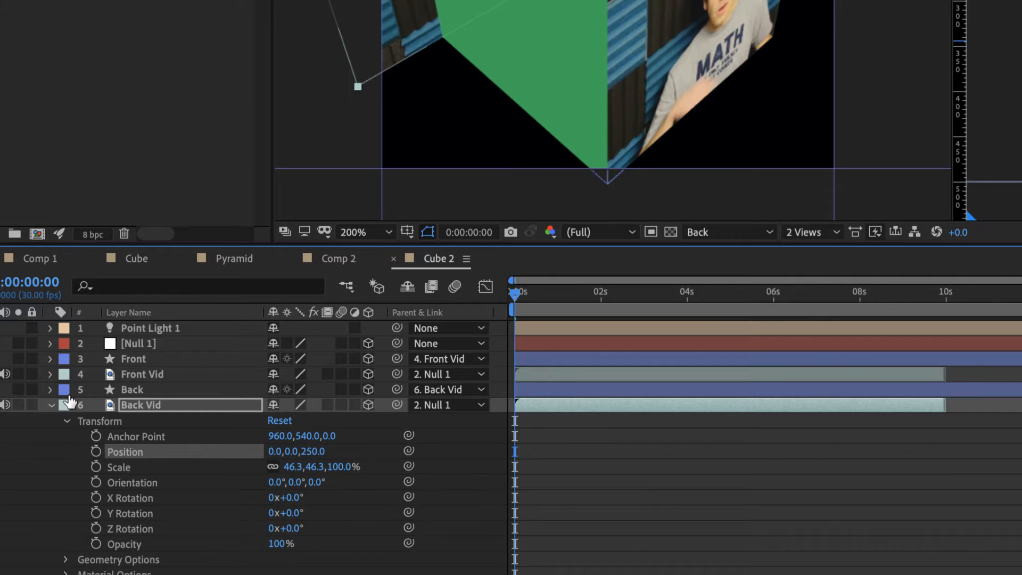
Set the fill of the Back shape layer's rectangle to None and collapse the layer's properties
left_click(51, 390)
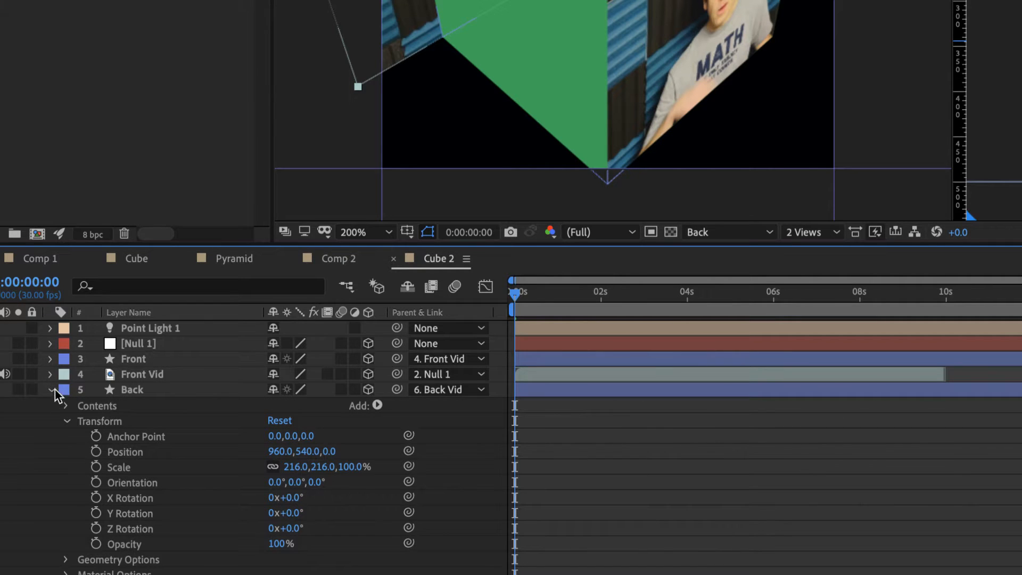
scroll(81, 480, "down", 3)
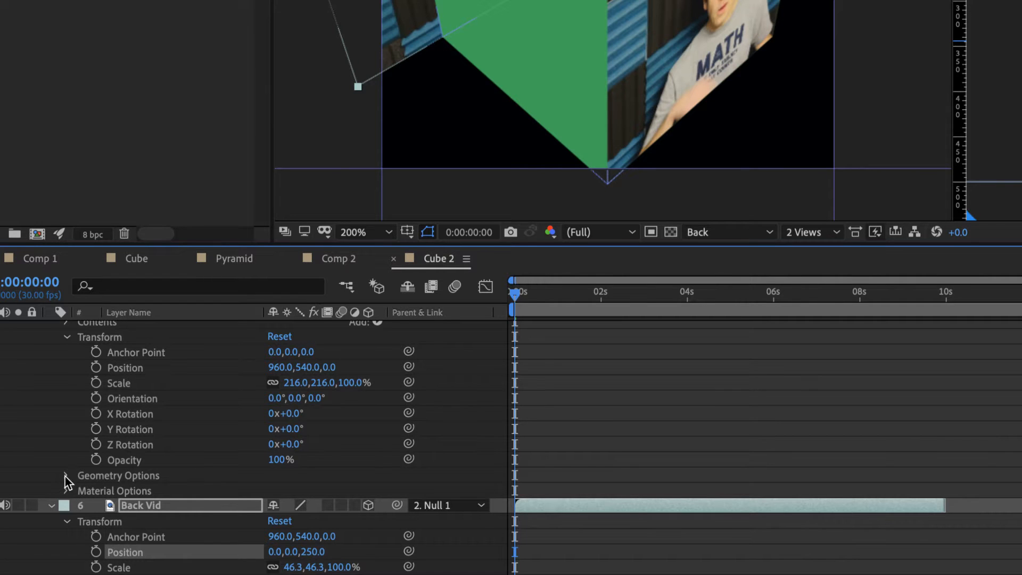
scroll(64, 429, "up", 3)
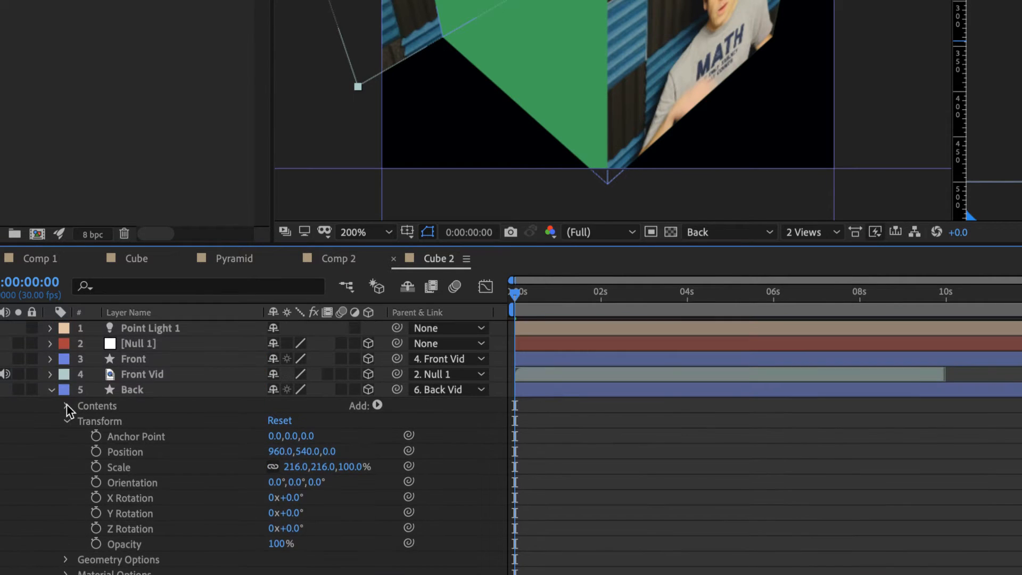
left_click(66, 405)
left_click(82, 421)
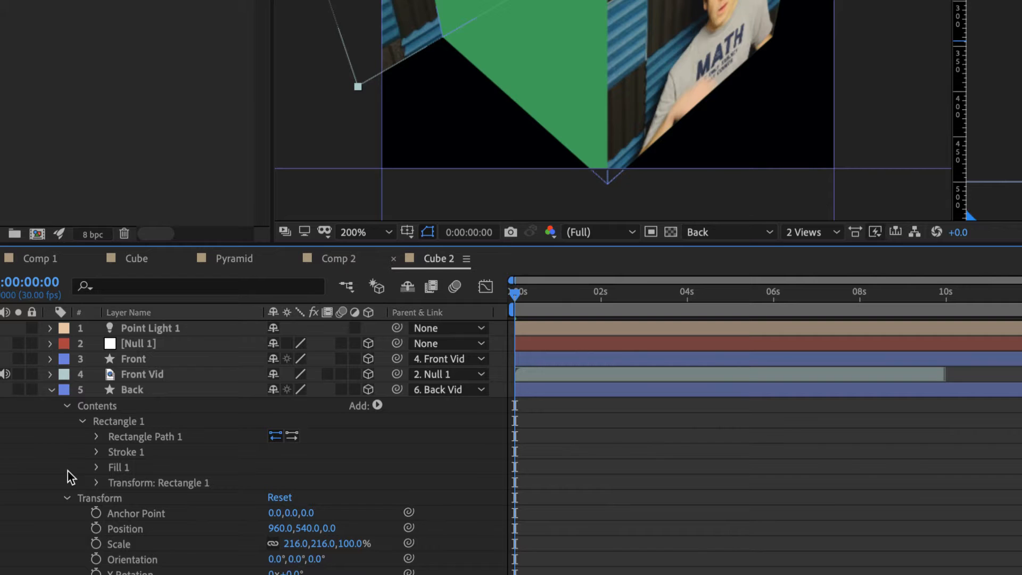
left_click(96, 468)
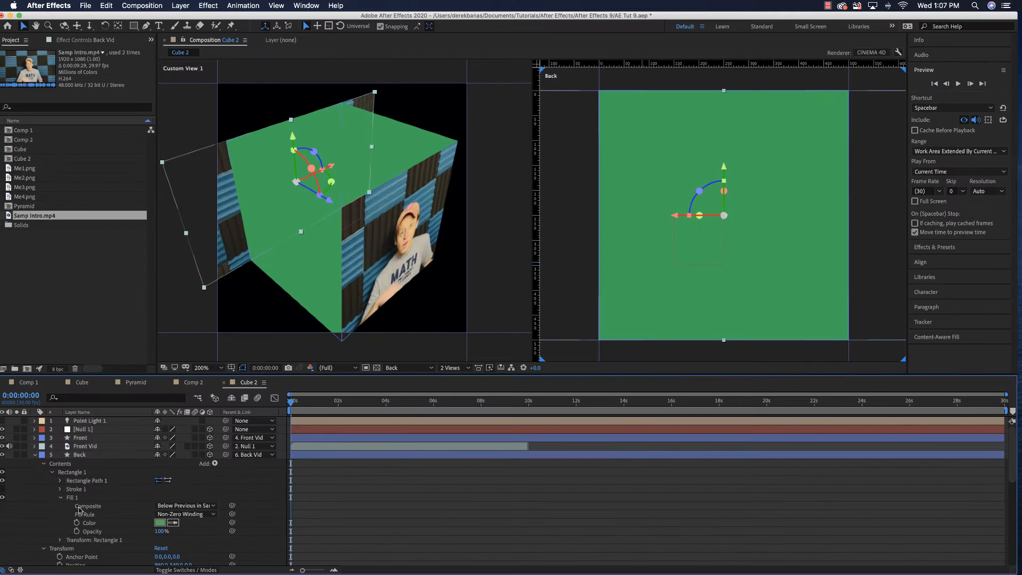
left_click(99, 523)
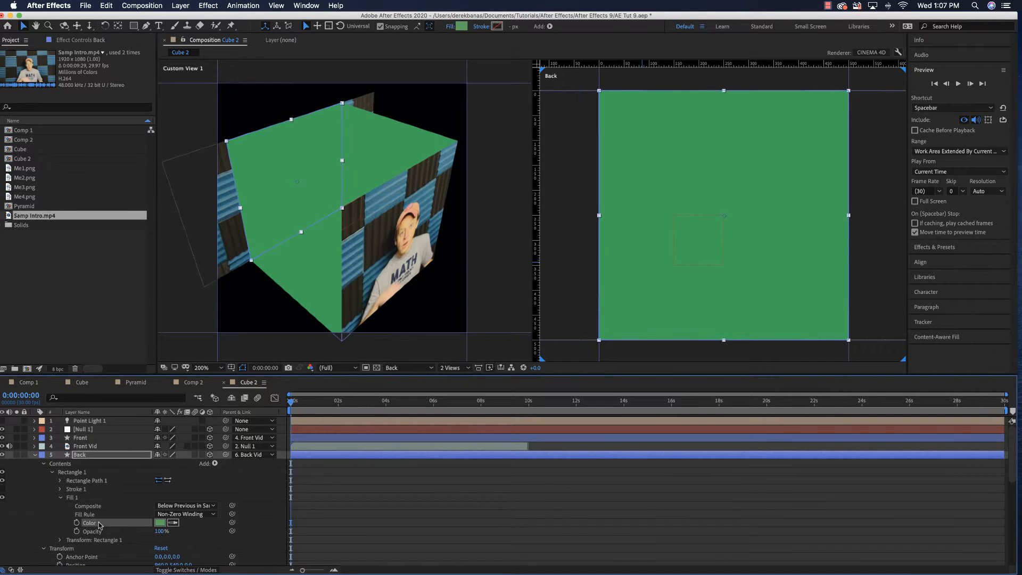
left_click(450, 26)
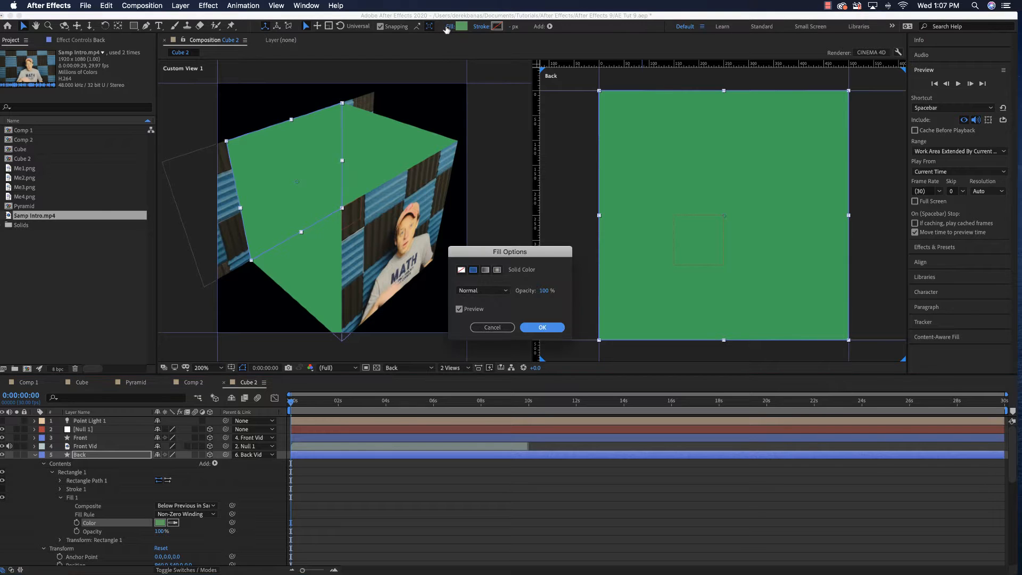
left_click(461, 270)
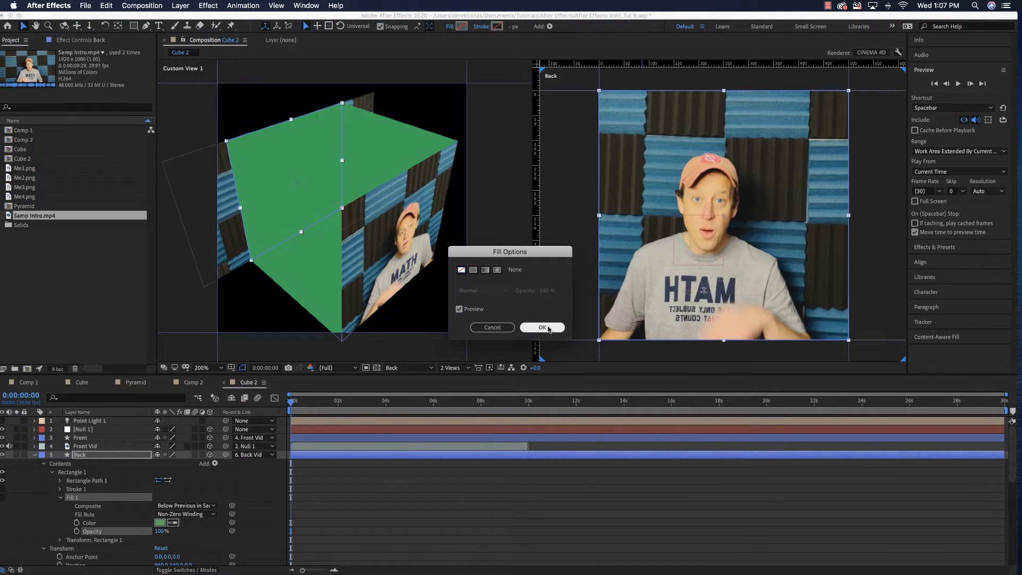
left_click(542, 328)
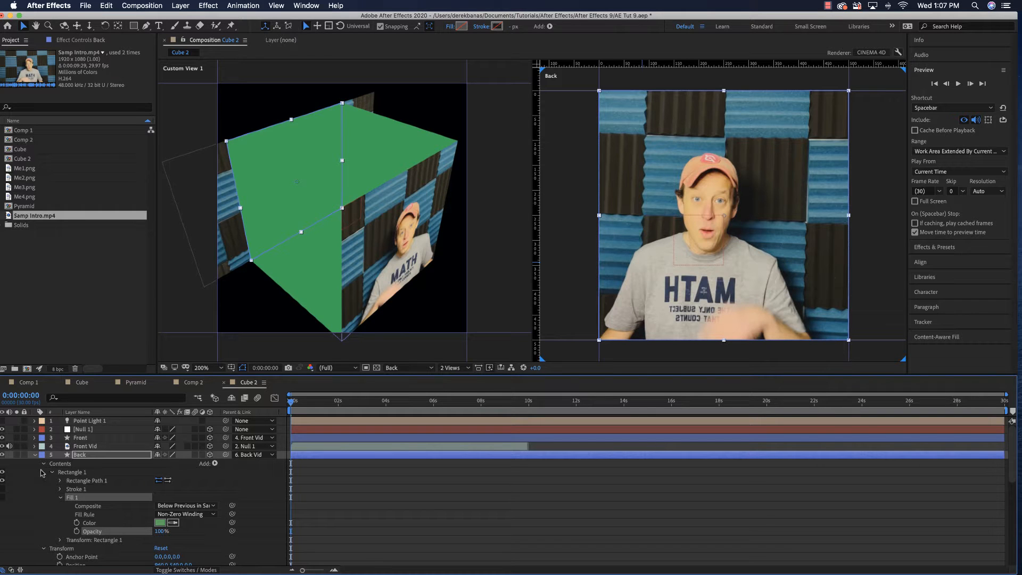
left_click(35, 455)
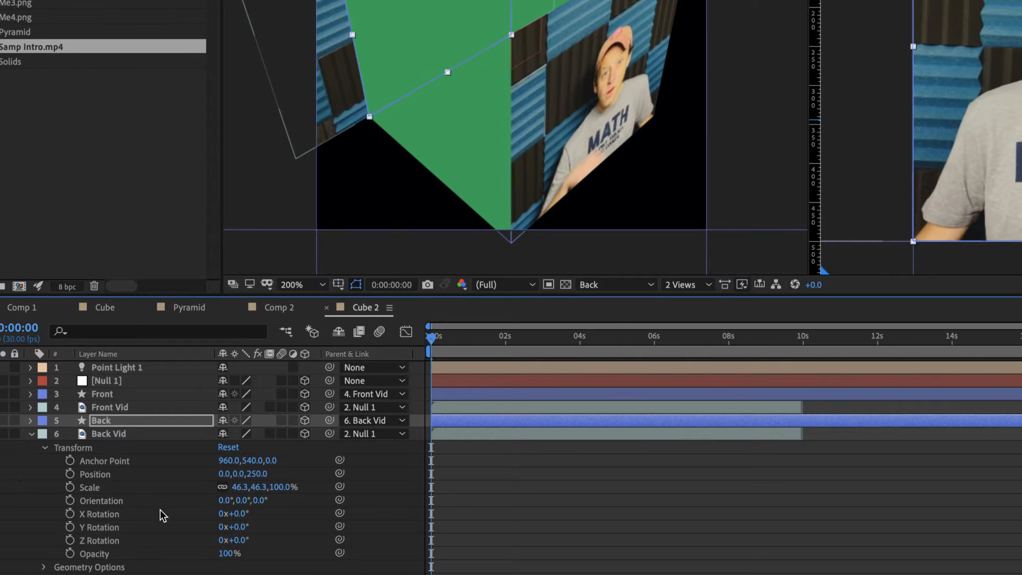
Set the Y Rotation of the Back Vid layer to 180°
left_click_drag(238, 527, 257, 528)
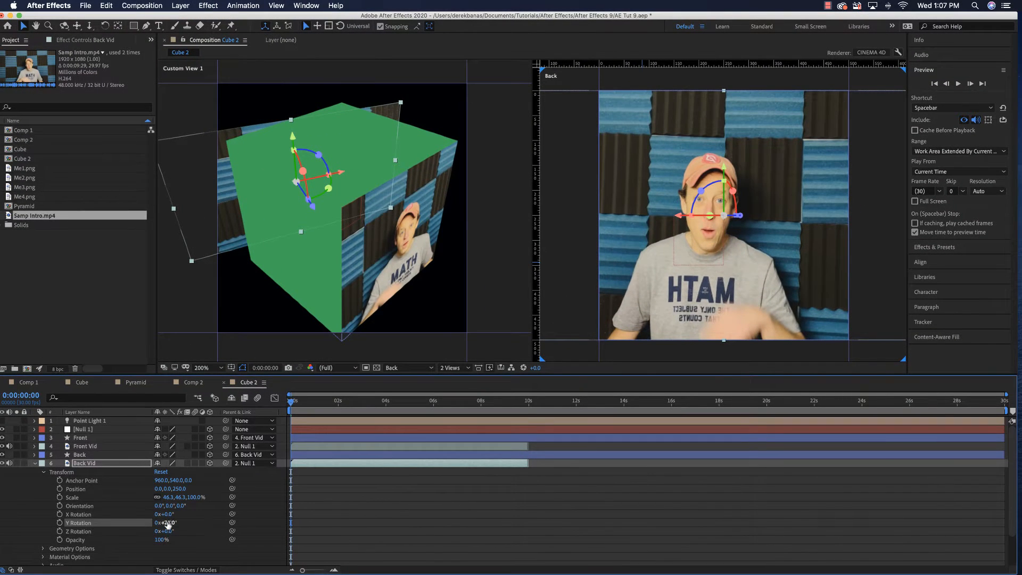
left_click_drag(168, 525, 216, 523)
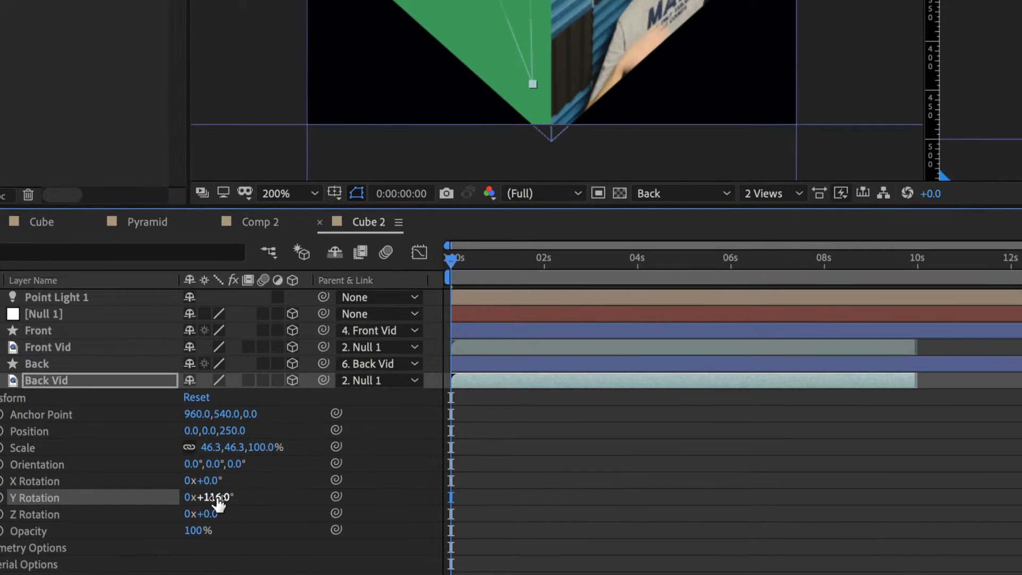
left_click(217, 497)
type("180")
key("Return")
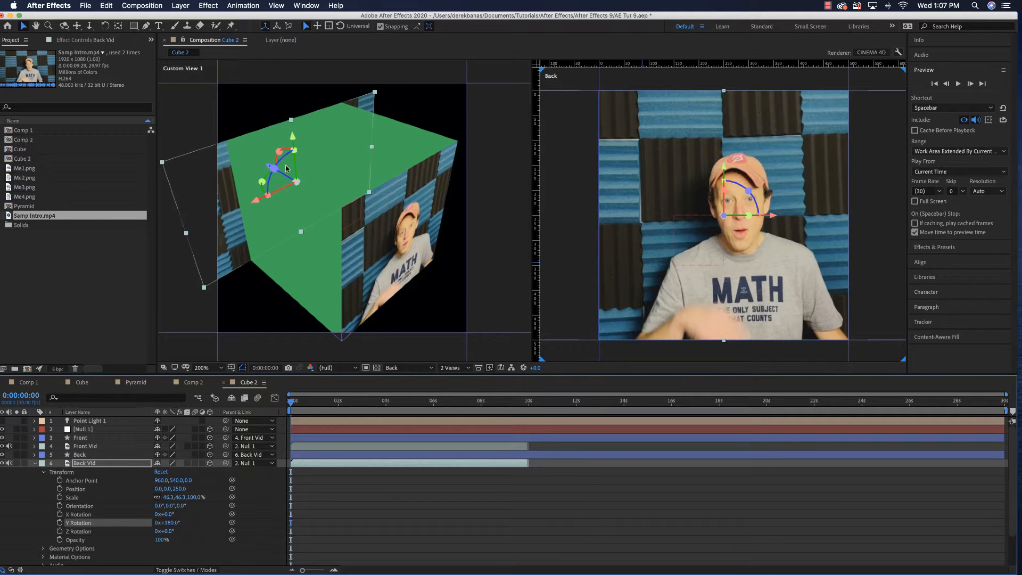
Draw a rectangular mask on the Back Vid layer that matches the square back face, and collapse the layer's properties
left_click(98, 486)
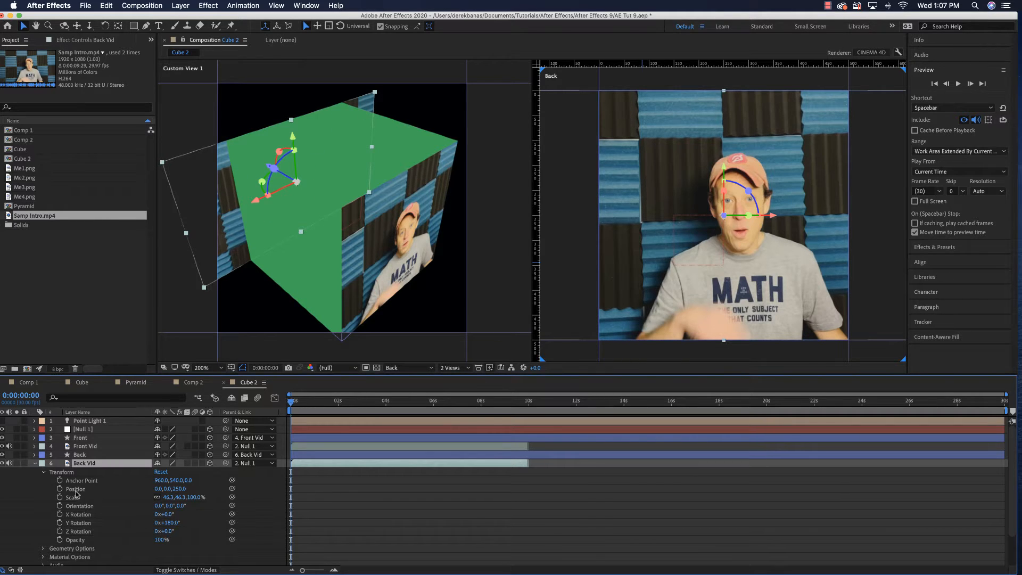
left_click(133, 26)
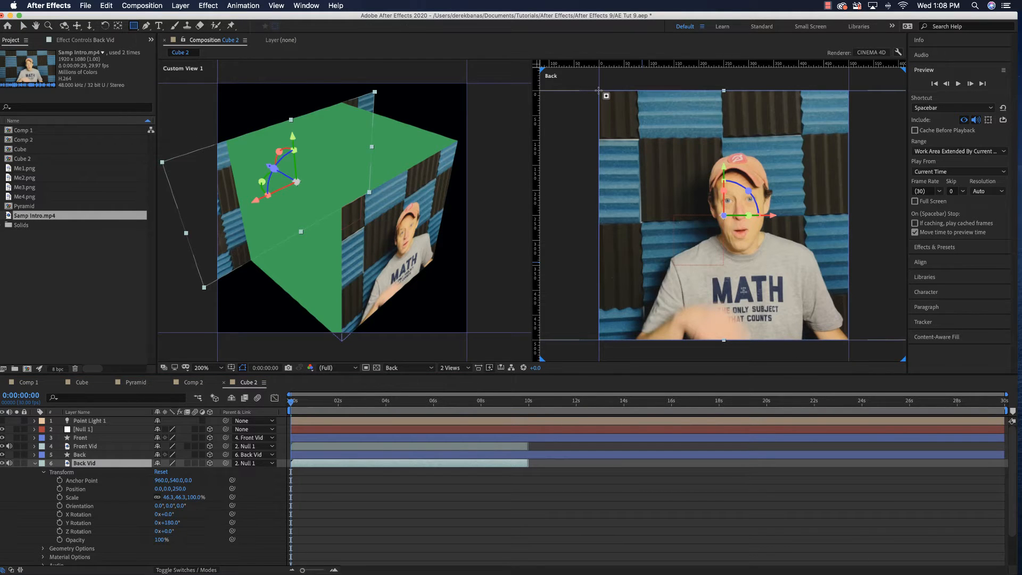
mouse_move(598, 90)
left_mouse_down()
mouse_move(673, 177)
mouse_move(684, 280)
mouse_move(842, 334)
left_mouse_up()
left_click_drag(841, 257, 849, 270)
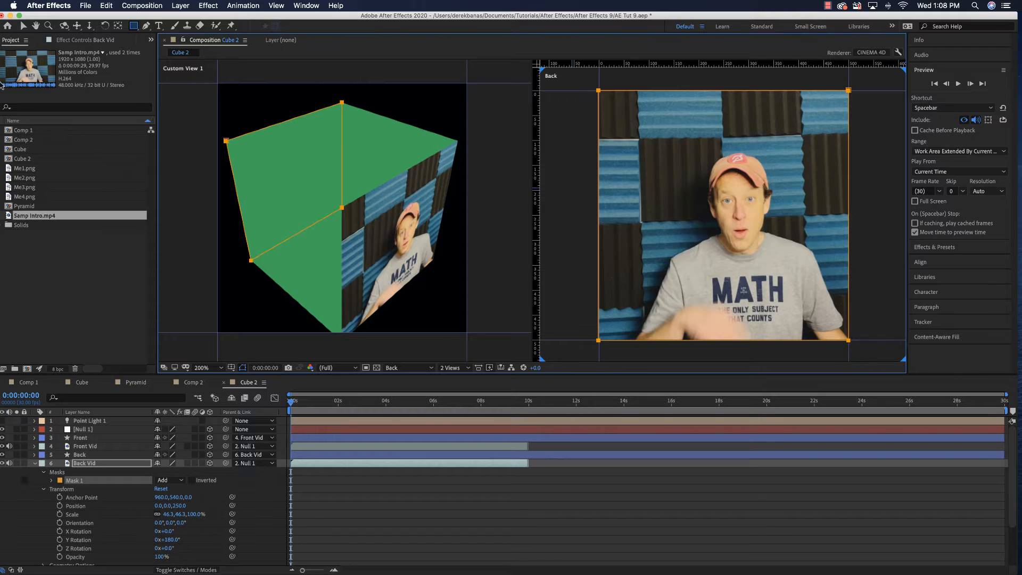
left_click(23, 26)
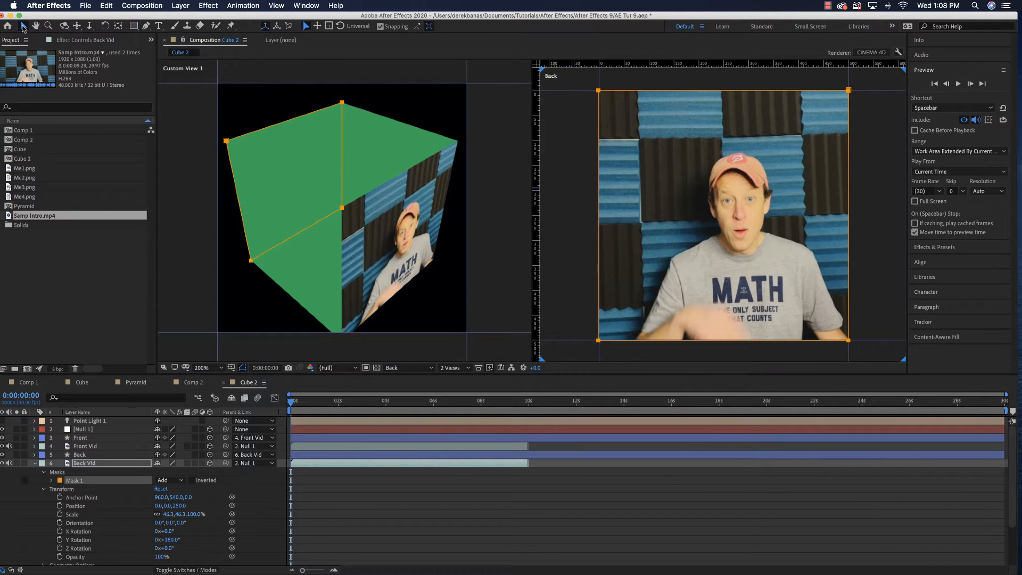
left_click(181, 192)
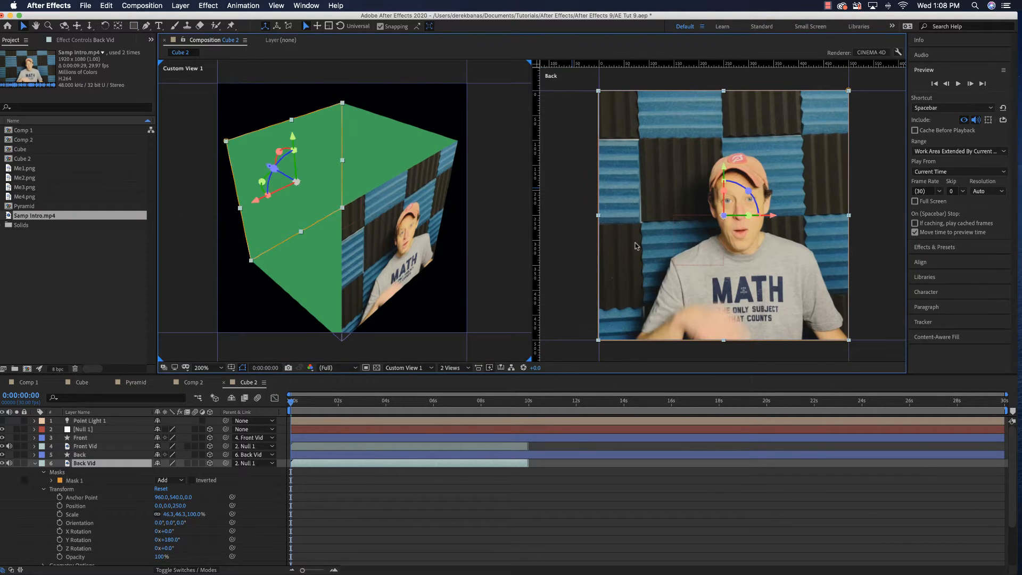
left_click(36, 464)
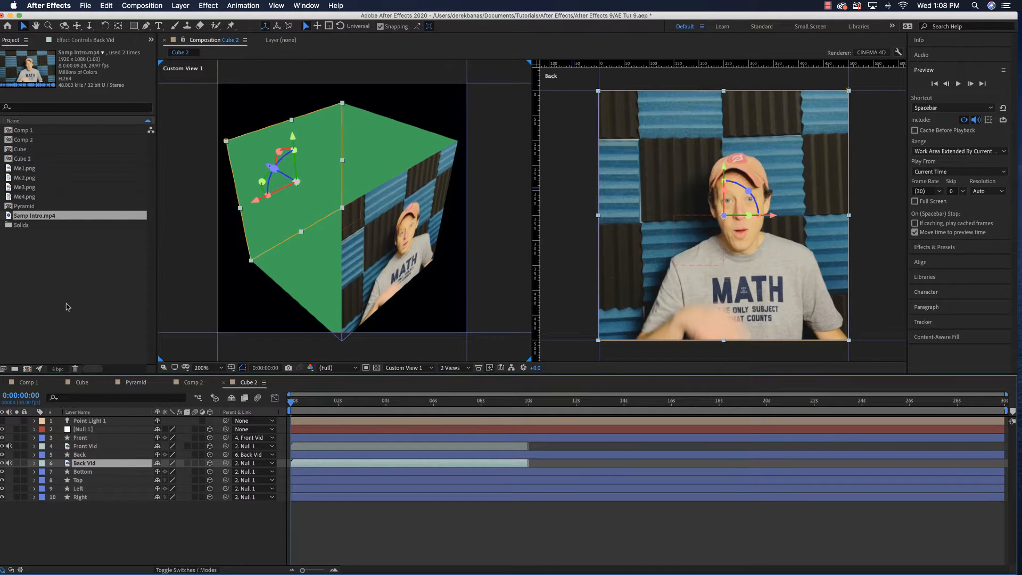
Add Samp Intro.mp4 to the Cube 2 timeline directly below the Bottom layer and rename the new layer Bottom Vid
left_click_drag(36, 215, 78, 478)
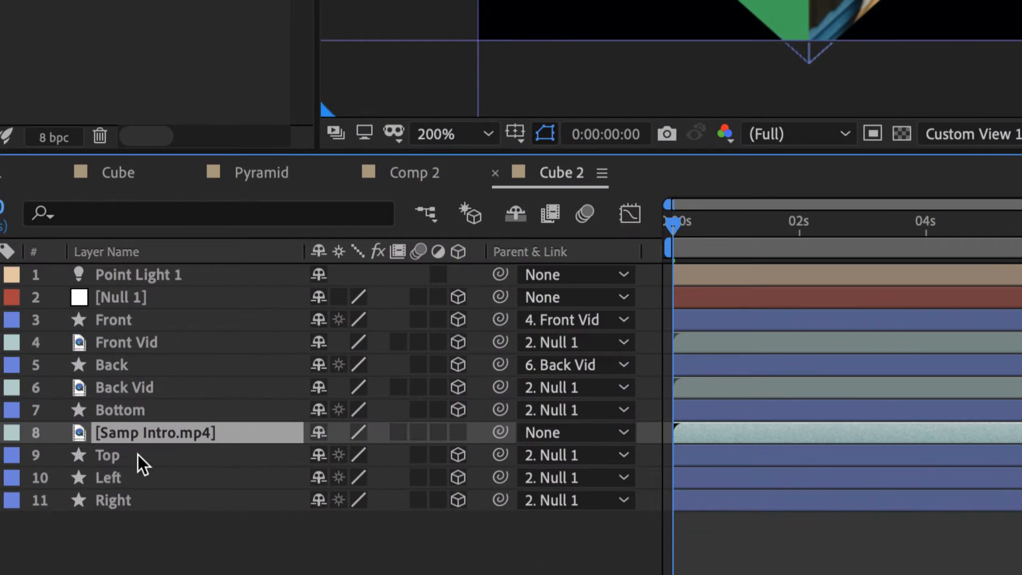
key("Return")
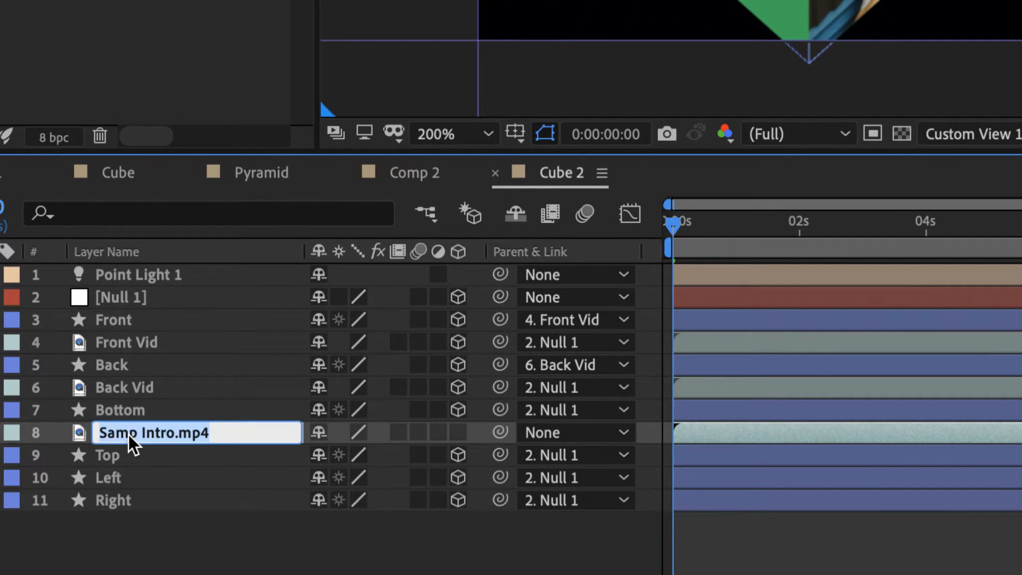
type("Bottom Vid")
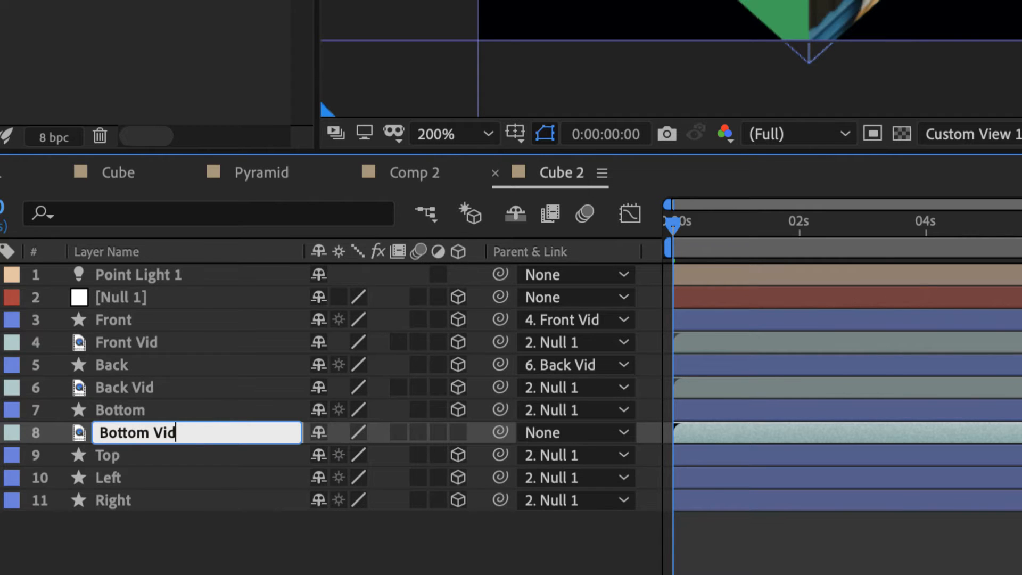
key("Return")
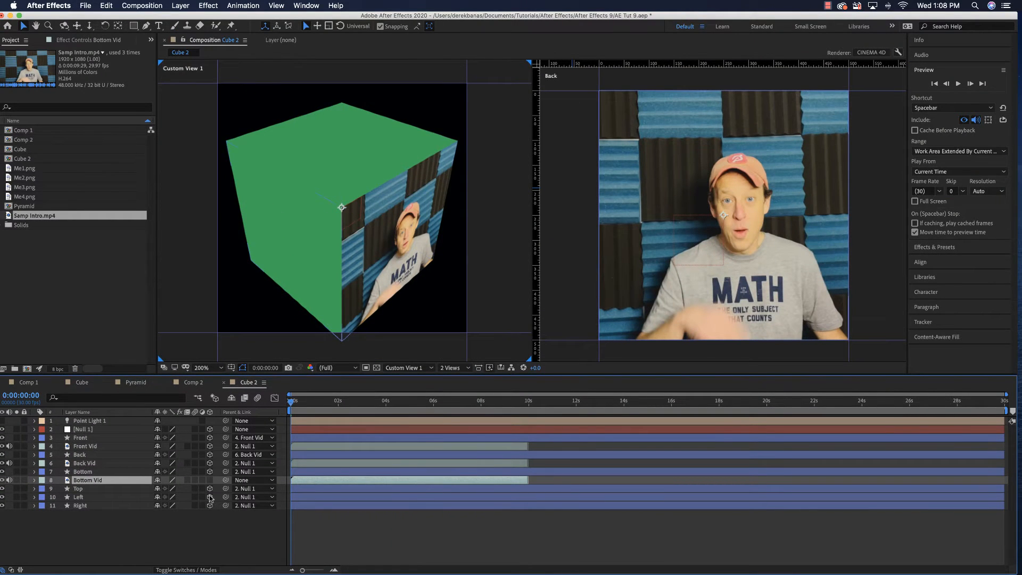
Make Bottom Vid a 3D layer and scale it to fit the composition's height
left_click(210, 481)
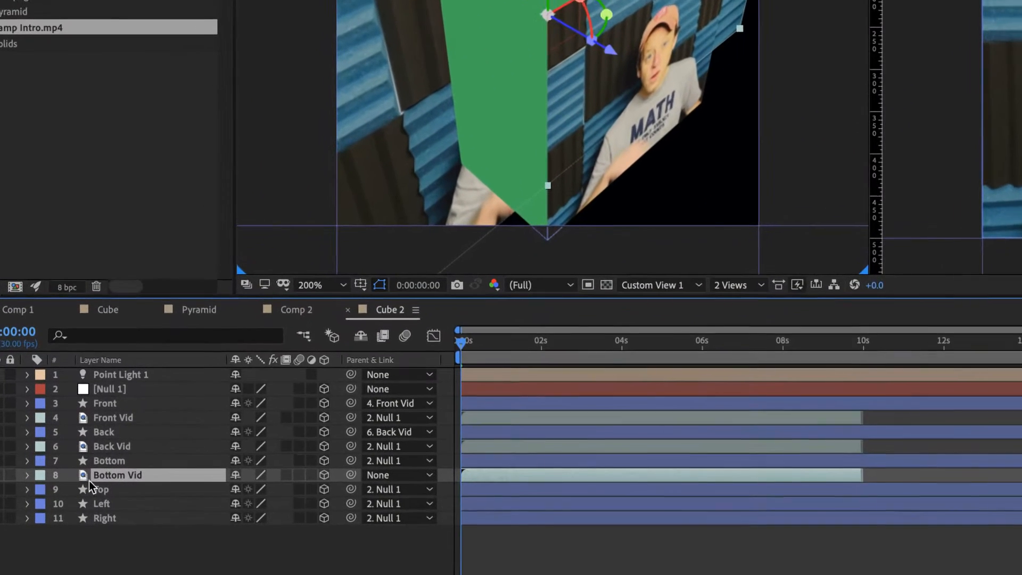
right_click(82, 480)
mouse_move(147, 444)
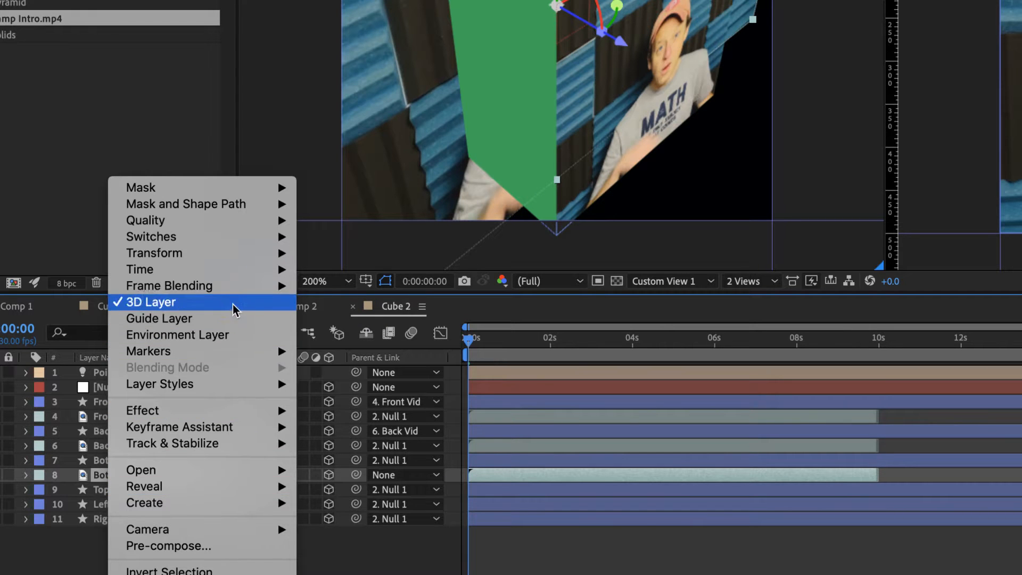
mouse_move(256, 253)
left_click(375, 498)
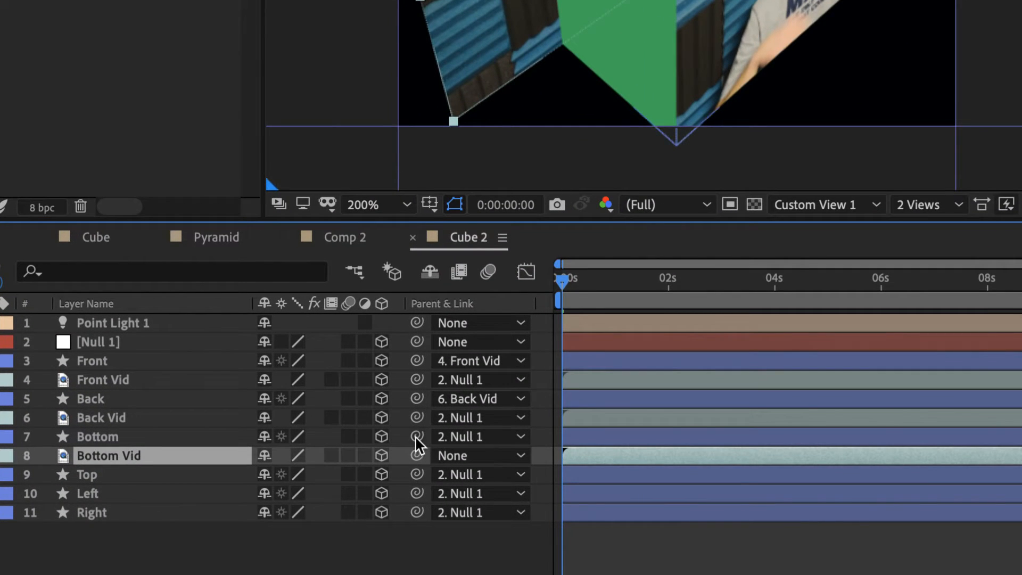
Parent the Bottom layer to Bottom Vid and Bottom Vid to Null 1
left_click_drag(417, 436, 276, 462)
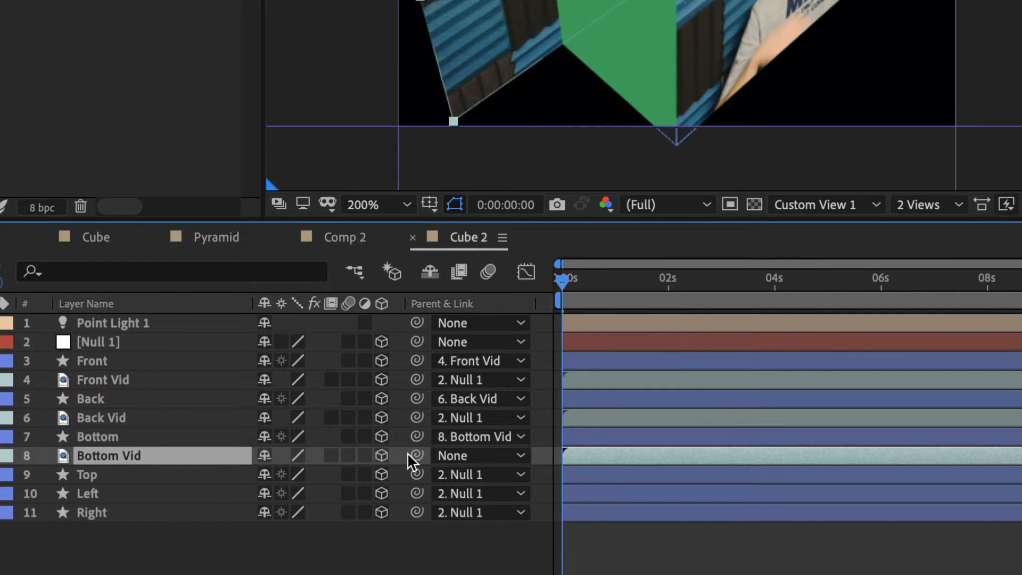
left_click_drag(416, 461, 136, 345)
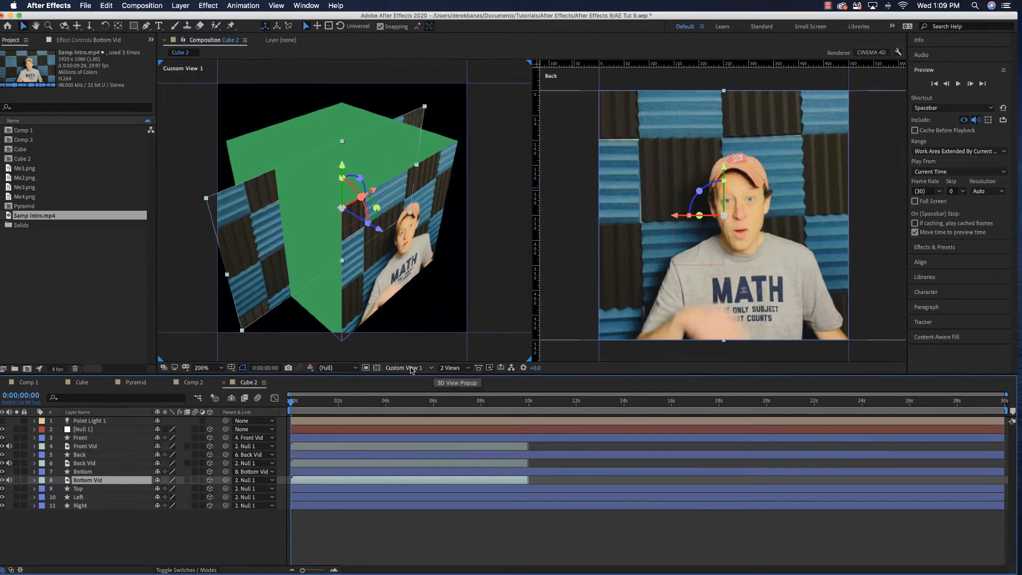
Switch the Back view to the Bottom view and expand the Transform properties of Bottom Vid
left_click(642, 354)
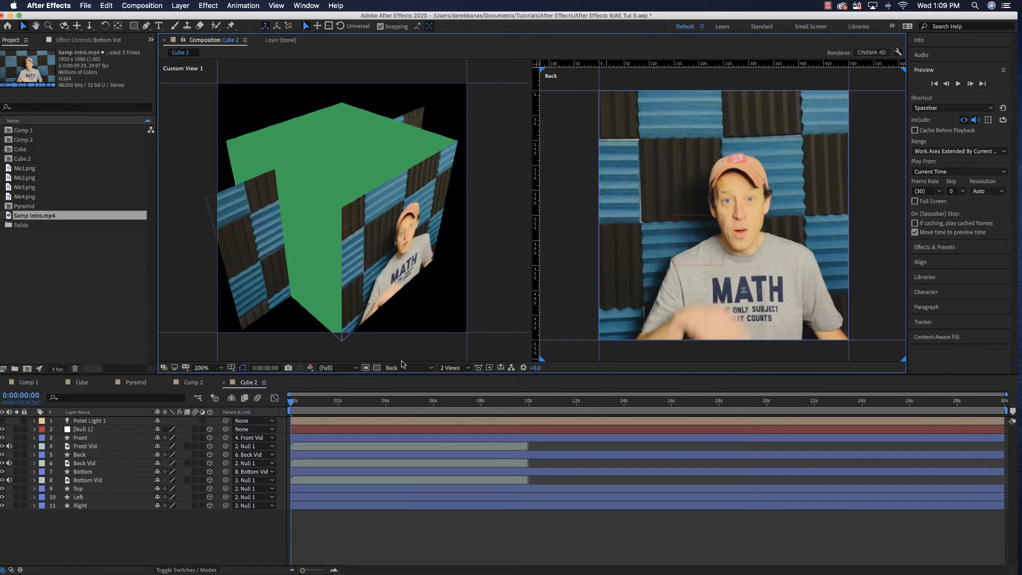
left_click(432, 369)
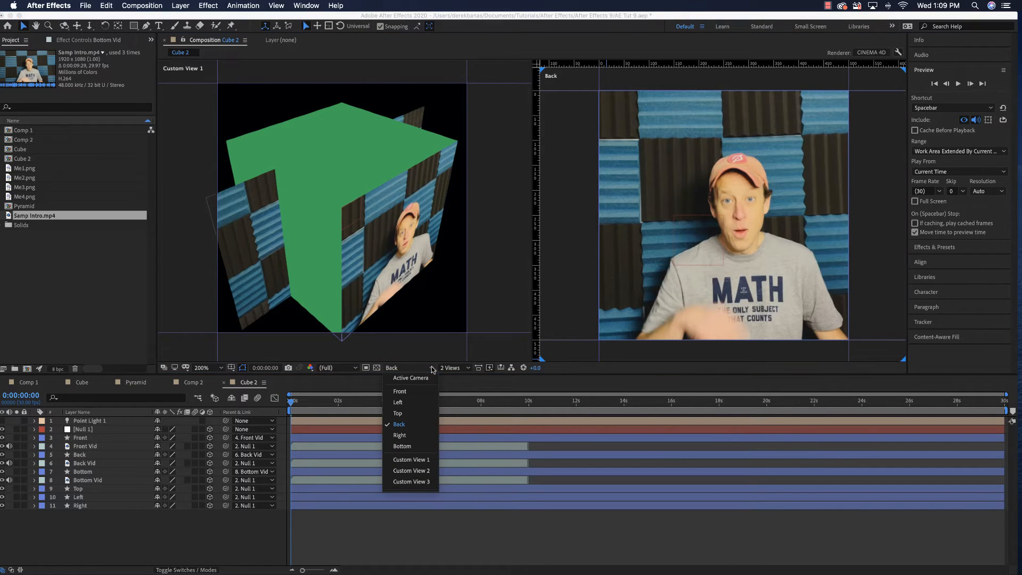
left_click(411, 445)
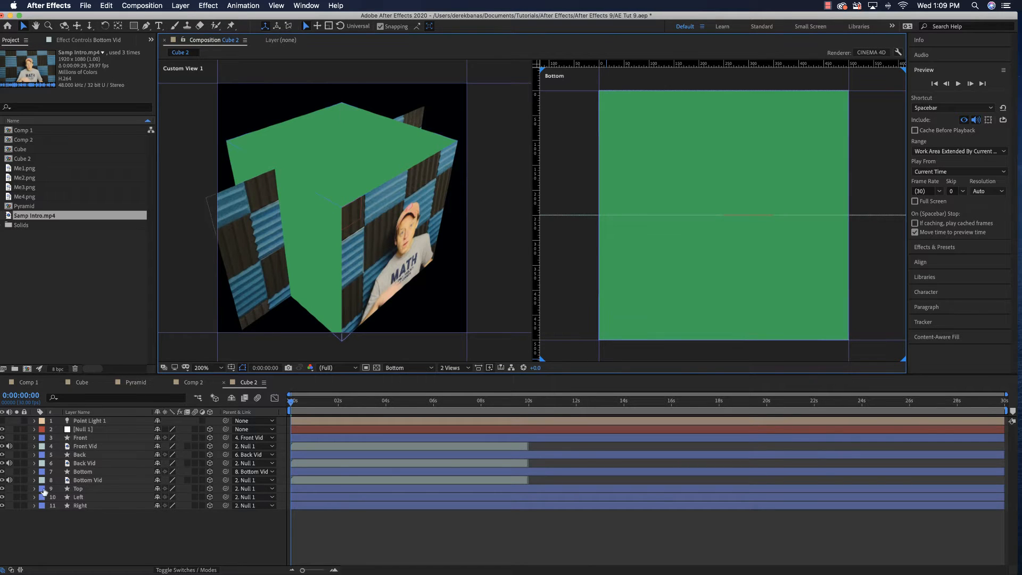
left_click(34, 480)
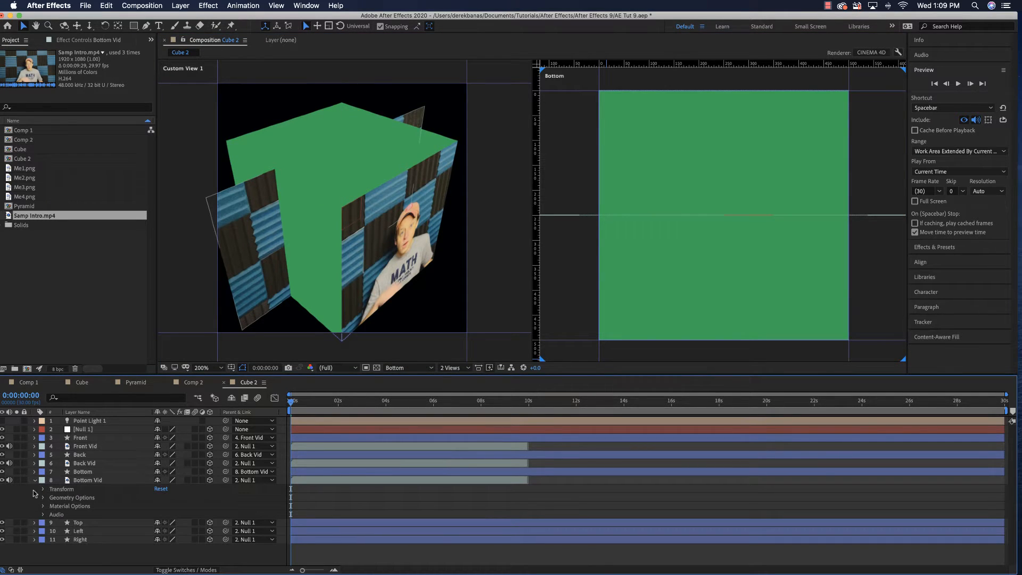
left_click(44, 489)
scroll(53, 512, "down", 3)
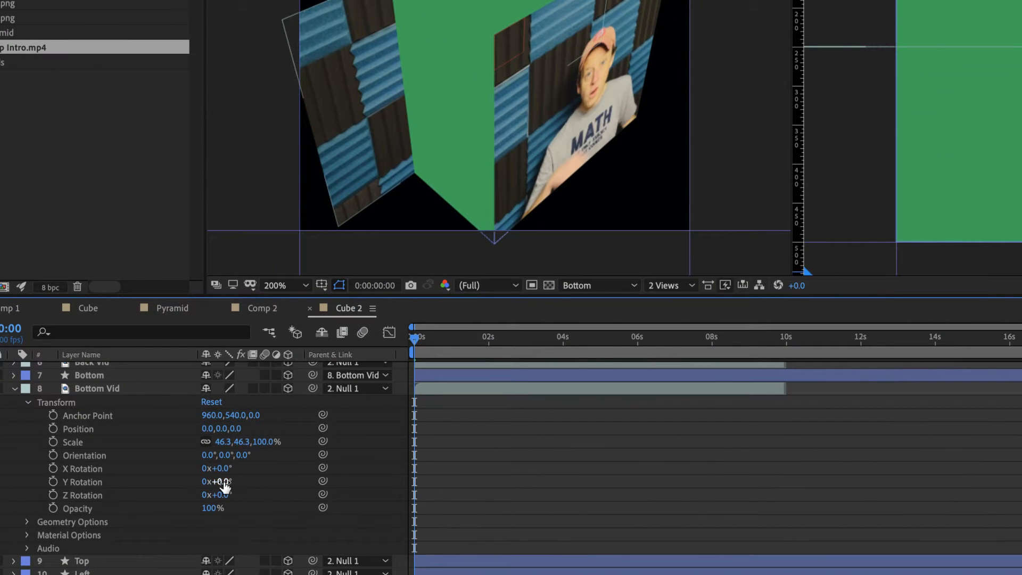
Try a Y Rotation of 23° on Bottom Vid and undo it
left_click_drag(224, 482, 180, 477)
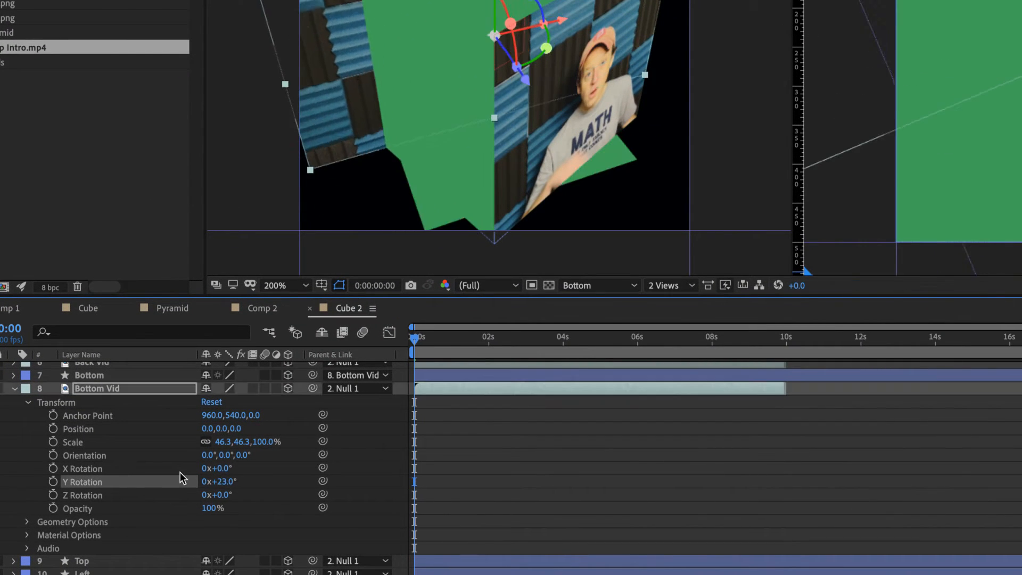
key("ctrl+z")
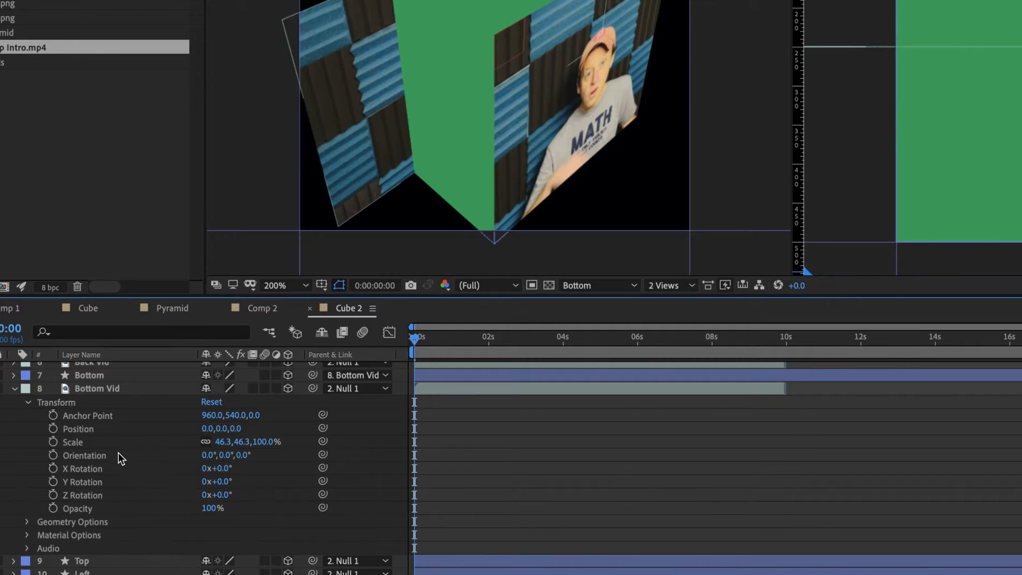
Set the parent of the Bottom layer to Null 1 and the parent of Bottom Vid to None
left_click(93, 388)
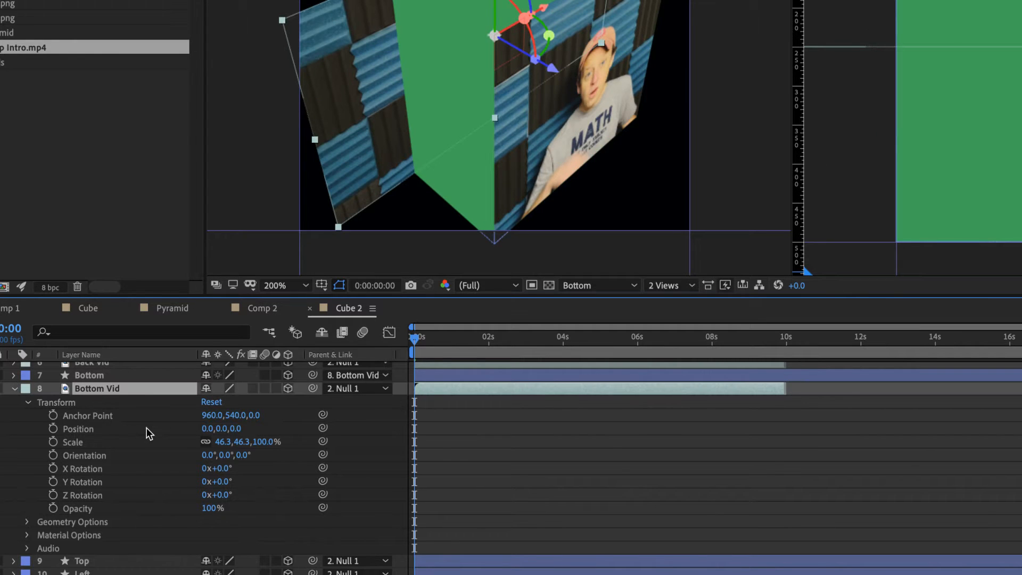
scroll(145, 427, "up", 2)
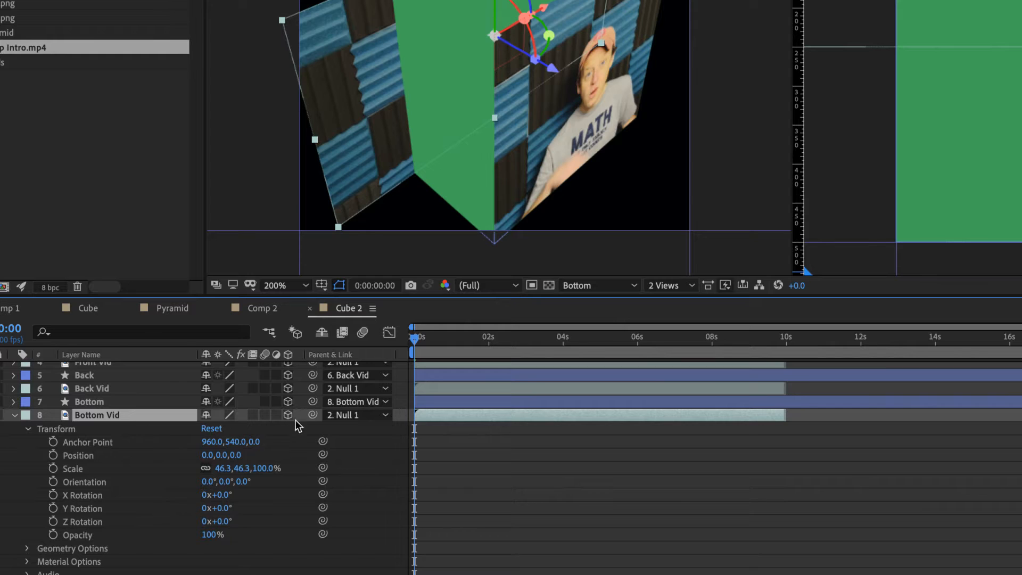
left_click(352, 401)
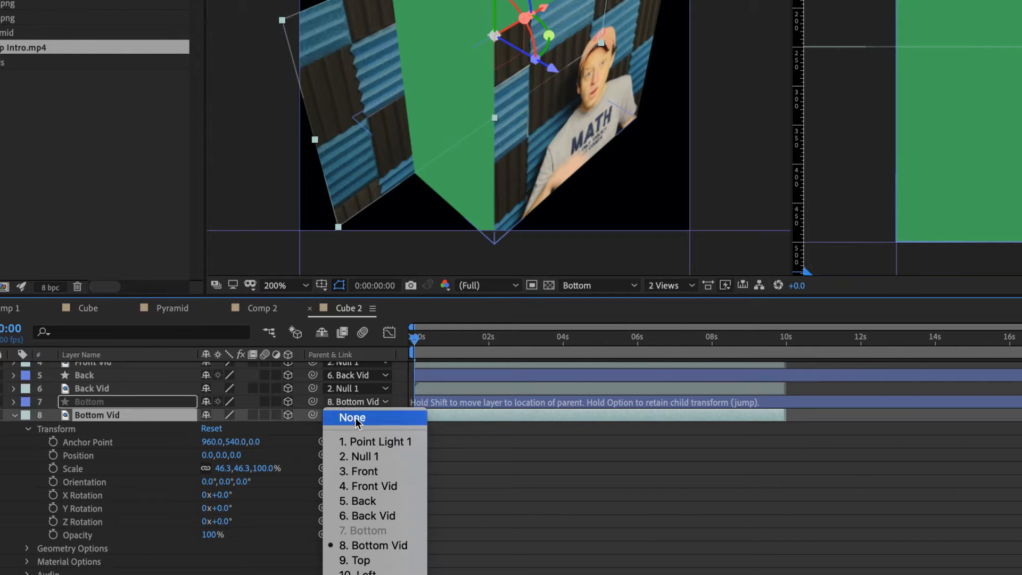
left_click(366, 455)
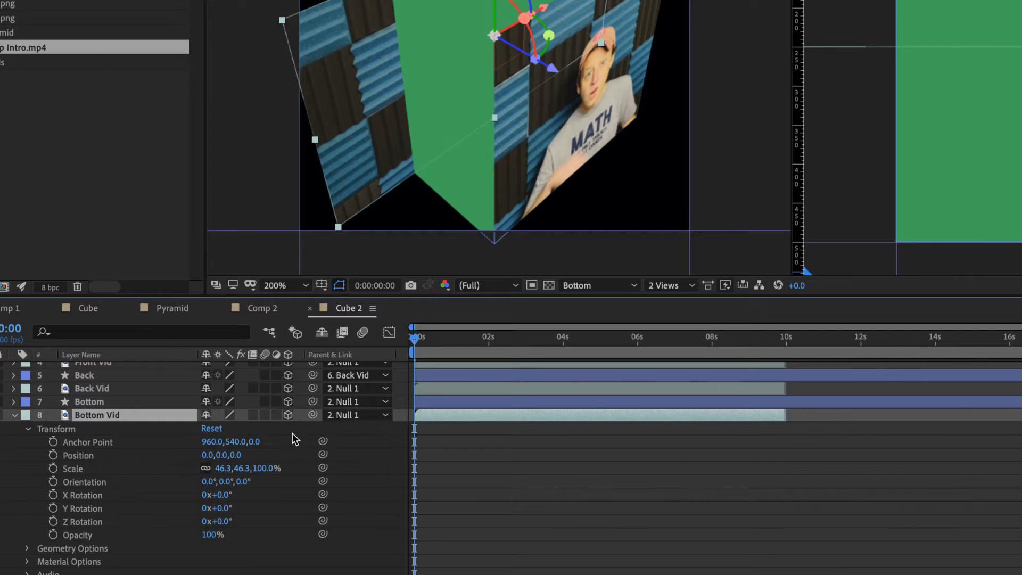
left_click(363, 414)
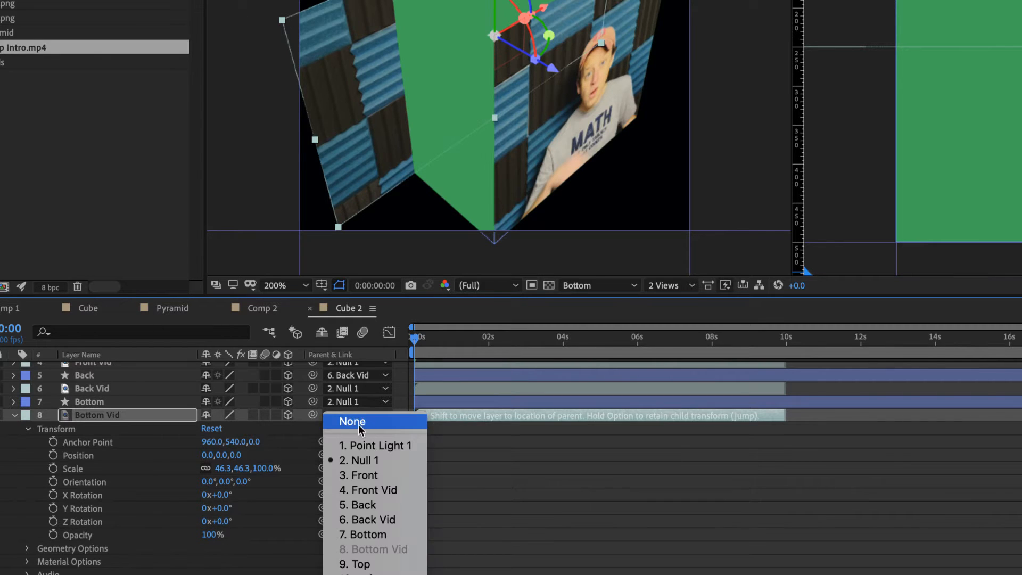
left_click(301, 453)
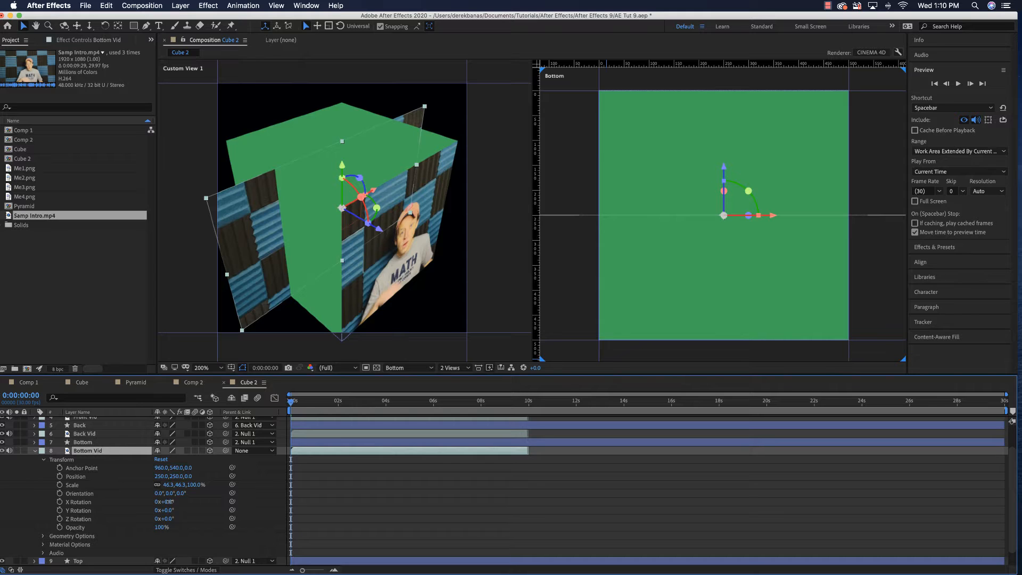
Set the X Rotation of the Bottom Vid layer to 90°
left_click_drag(168, 501, 204, 501)
left_click(170, 502)
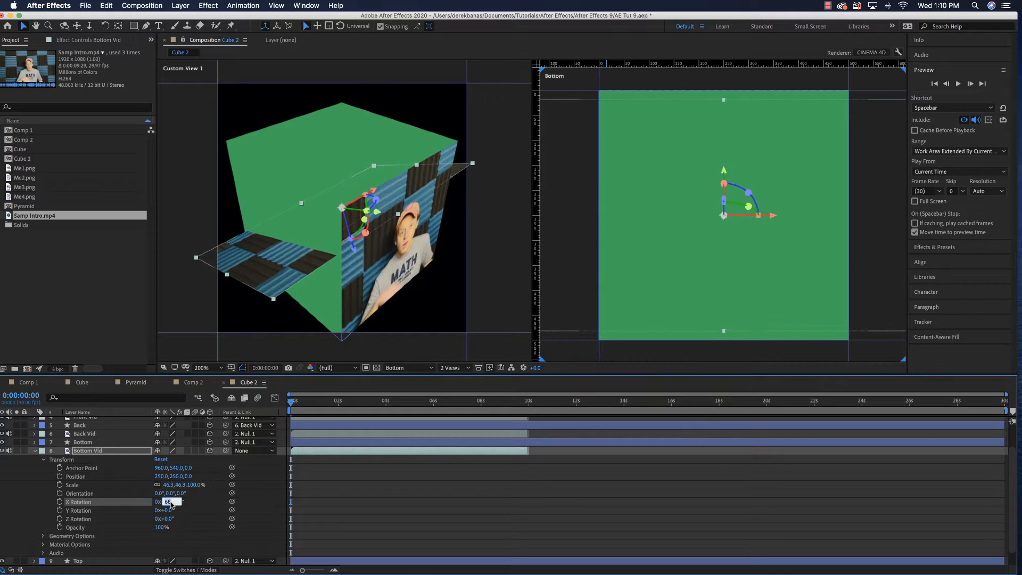
type("90")
key("Return")
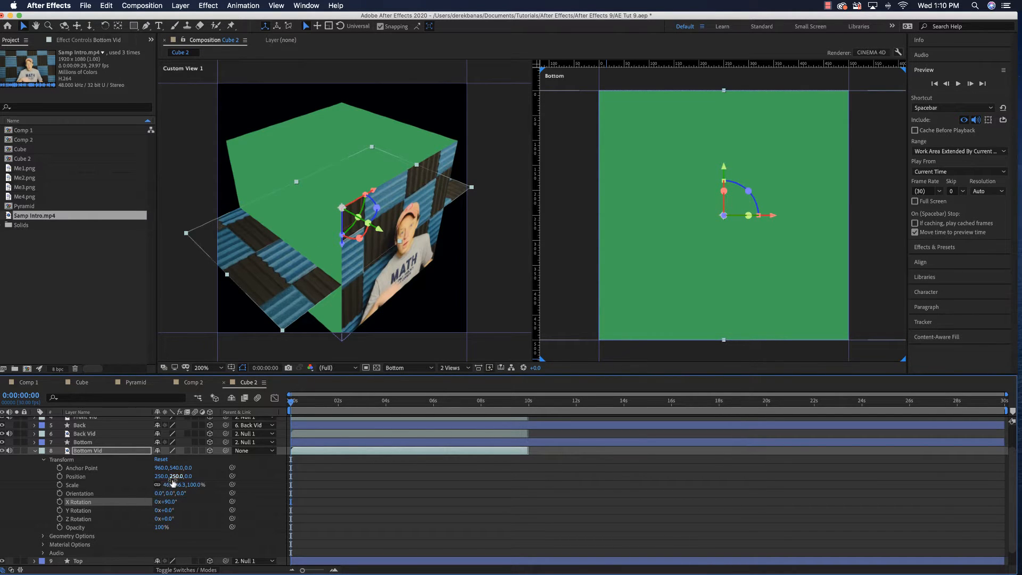
Set the Y position of the Bottom Vid layer to 500
left_click_drag(174, 478, 194, 477)
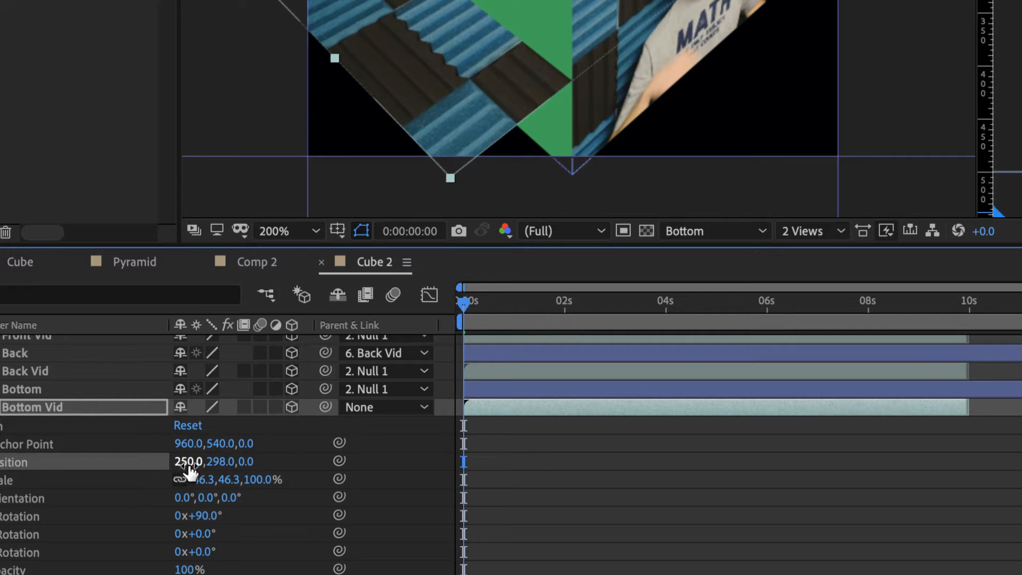
left_click(212, 461)
type("500")
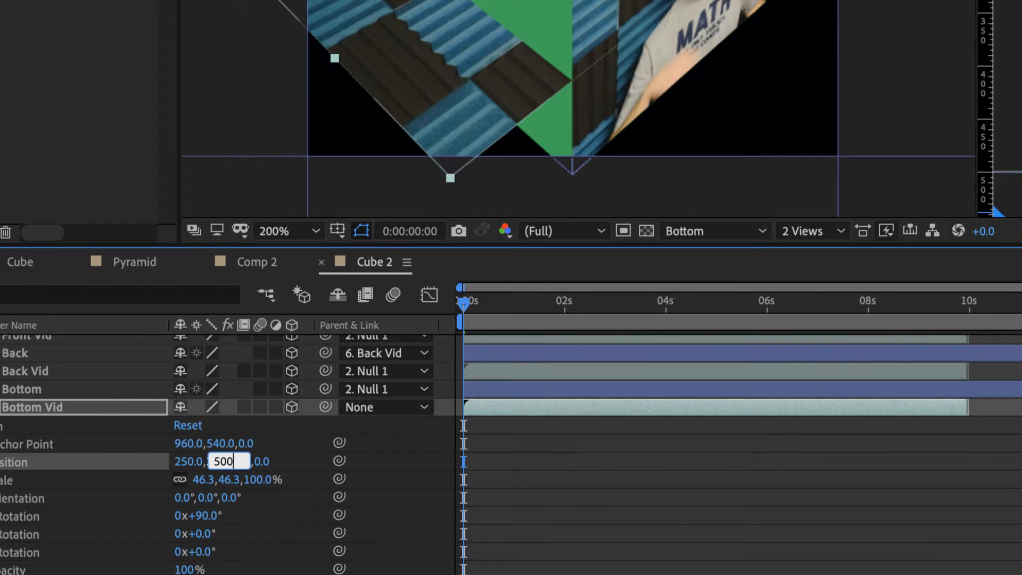
key("Return")
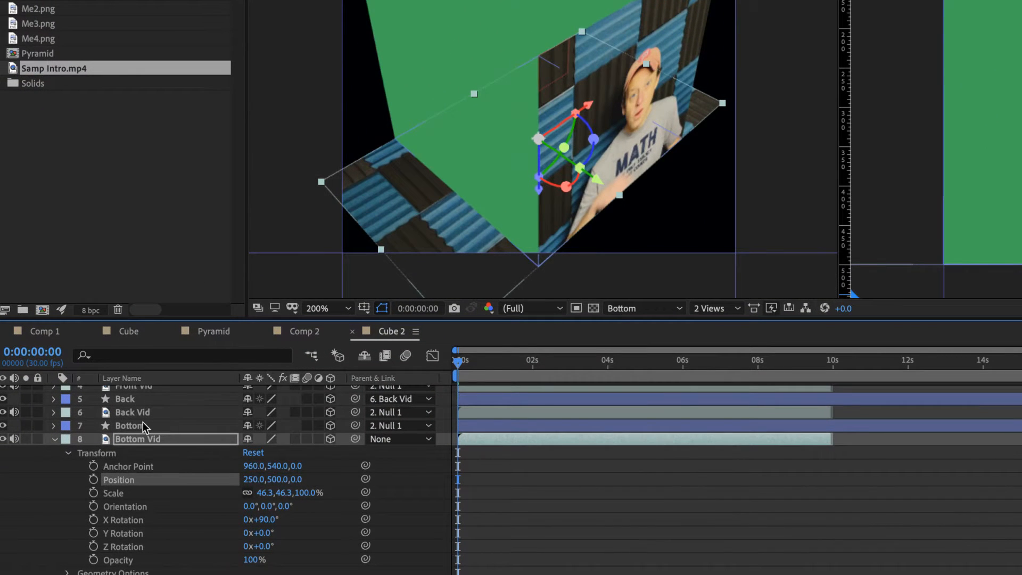
Set the fill of the Bottom shape layer to None
left_click(142, 425)
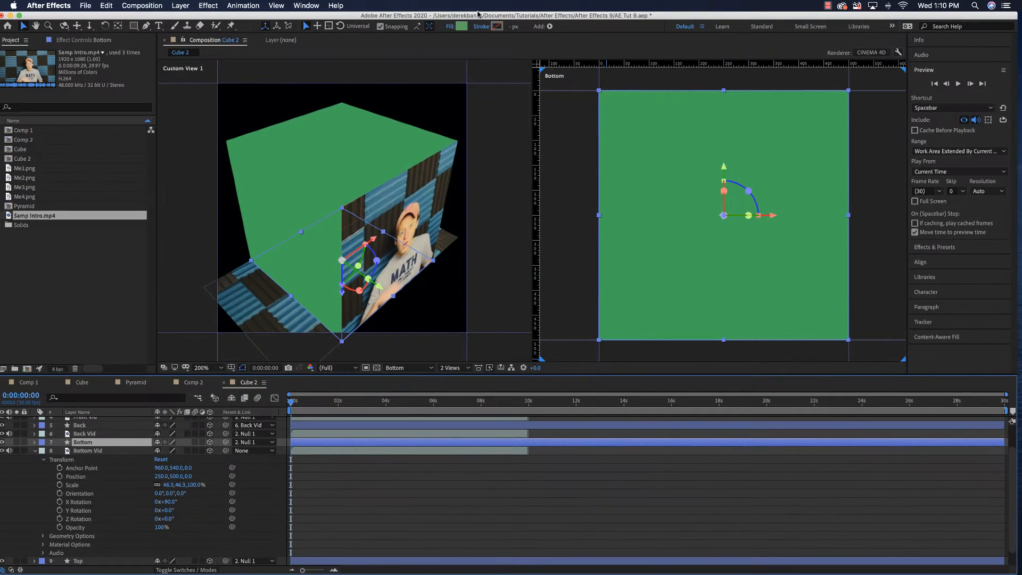
left_click(451, 26)
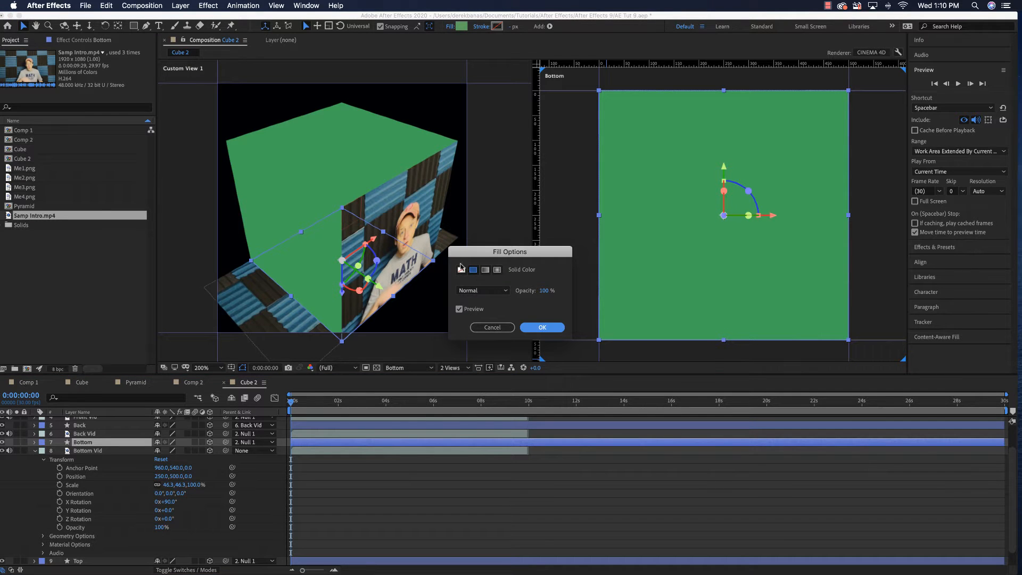
left_click(461, 269)
left_click(542, 328)
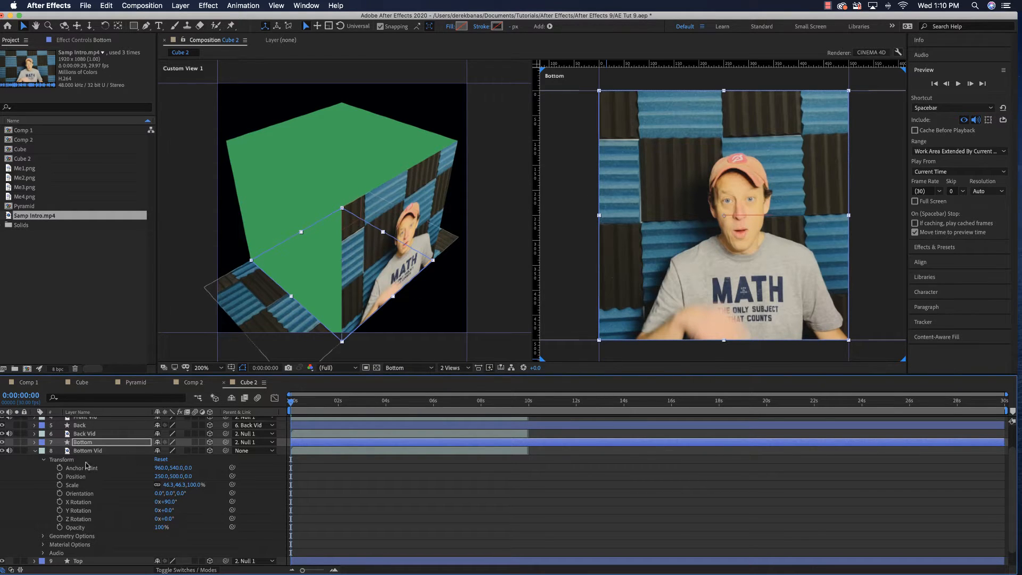
Mask the Bottom Vid layer with a rectangle that matches the cube's square bottom face in the Bottom view
left_click(34, 451)
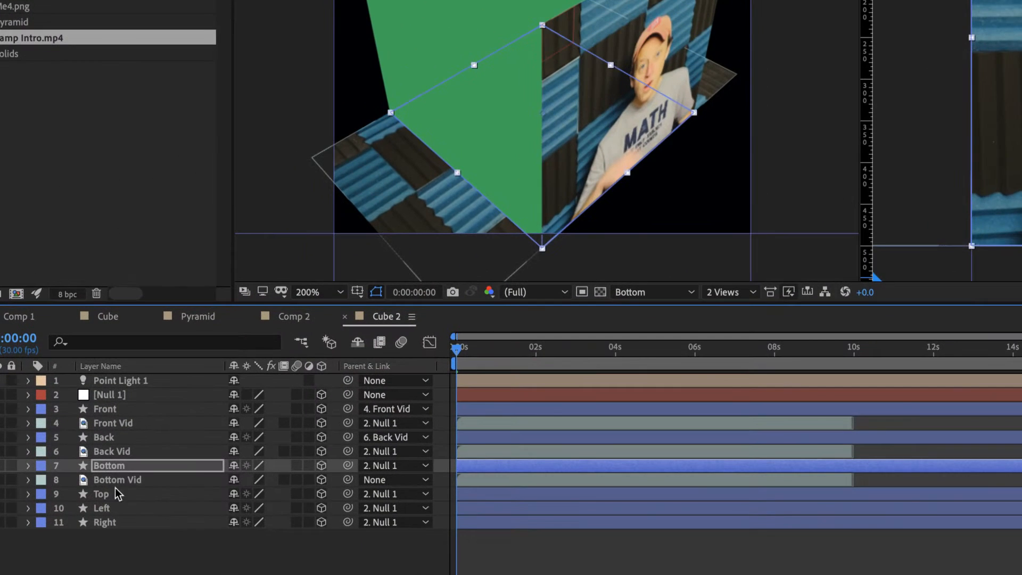
left_click(117, 479)
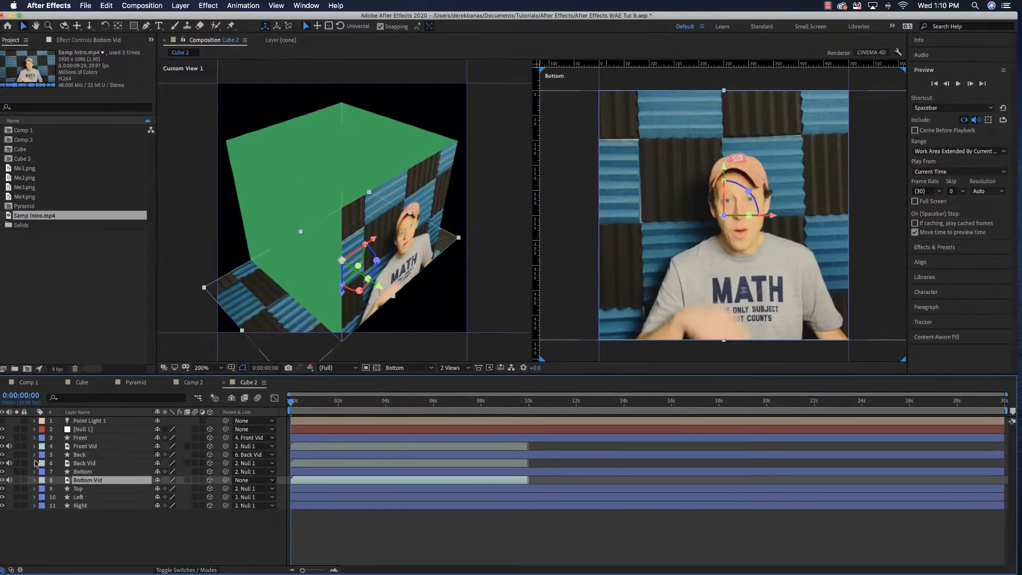
left_click(134, 25)
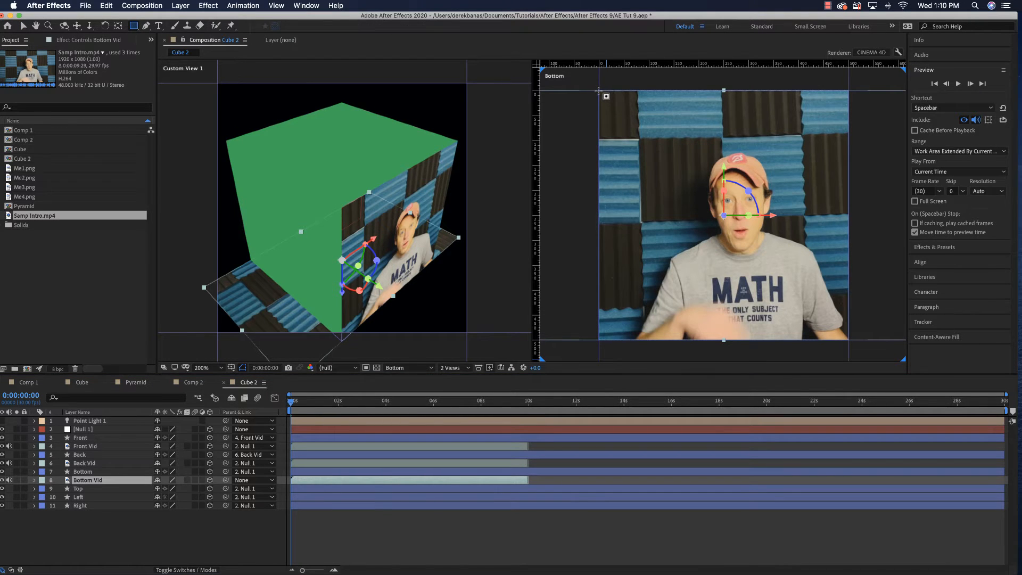
left_click_drag(599, 90, 847, 340)
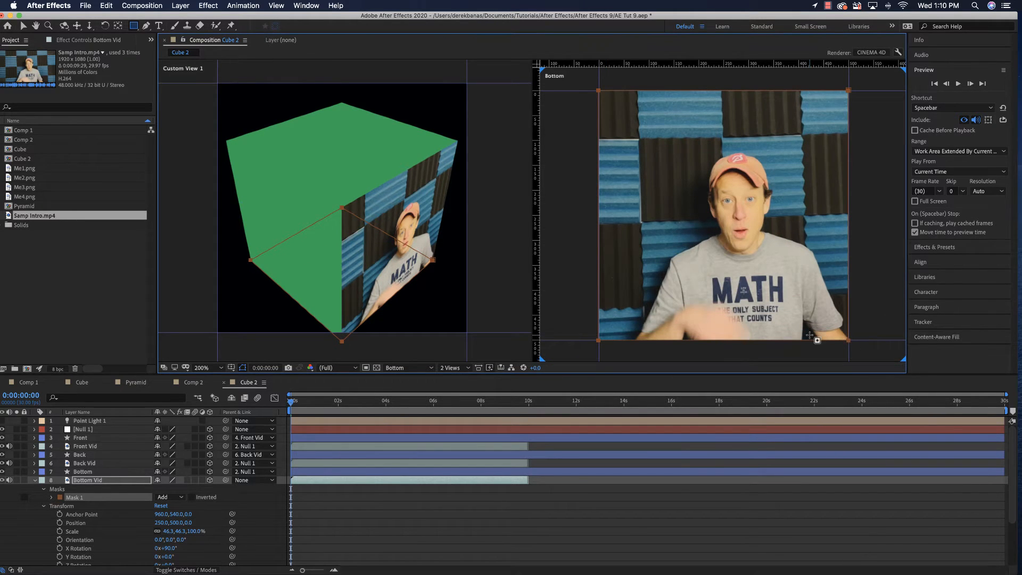
left_click(23, 25)
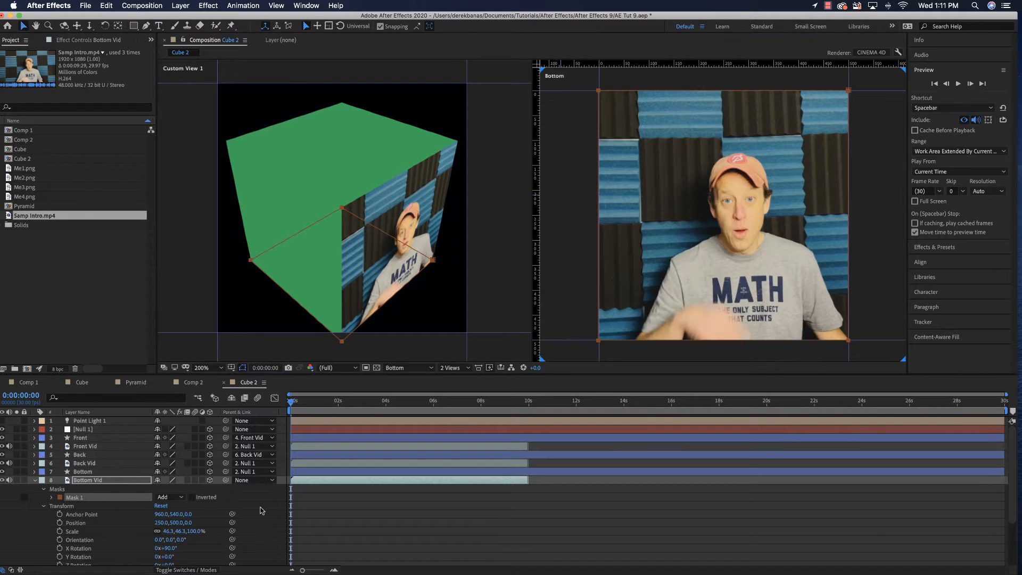
left_click(35, 481)
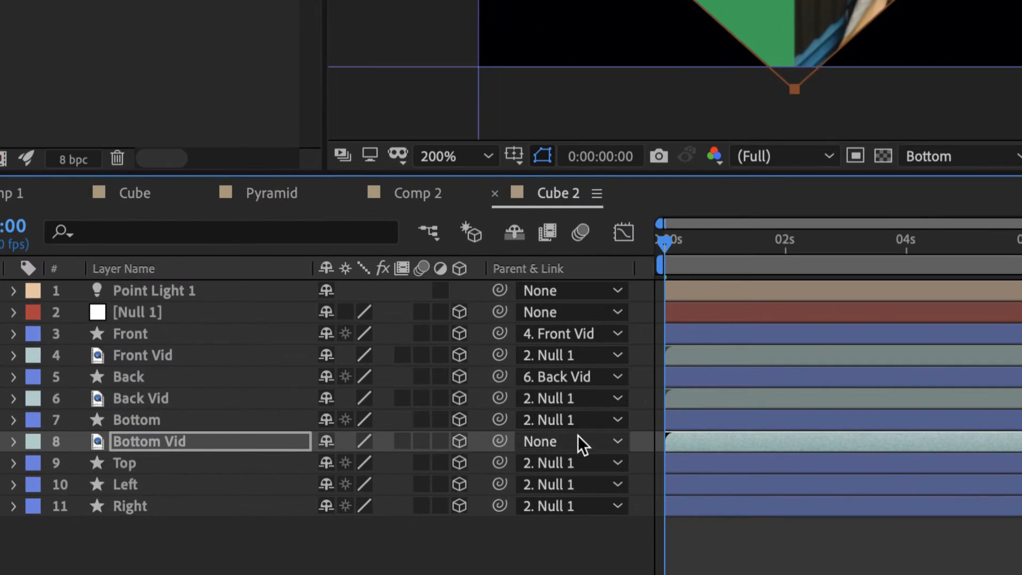
Parent the Bottom layer to Bottom Vid, and try parenting Bottom Vid to Null 1 and undo it
left_click_drag(501, 420, 290, 437)
left_click_drag(500, 442, 195, 314)
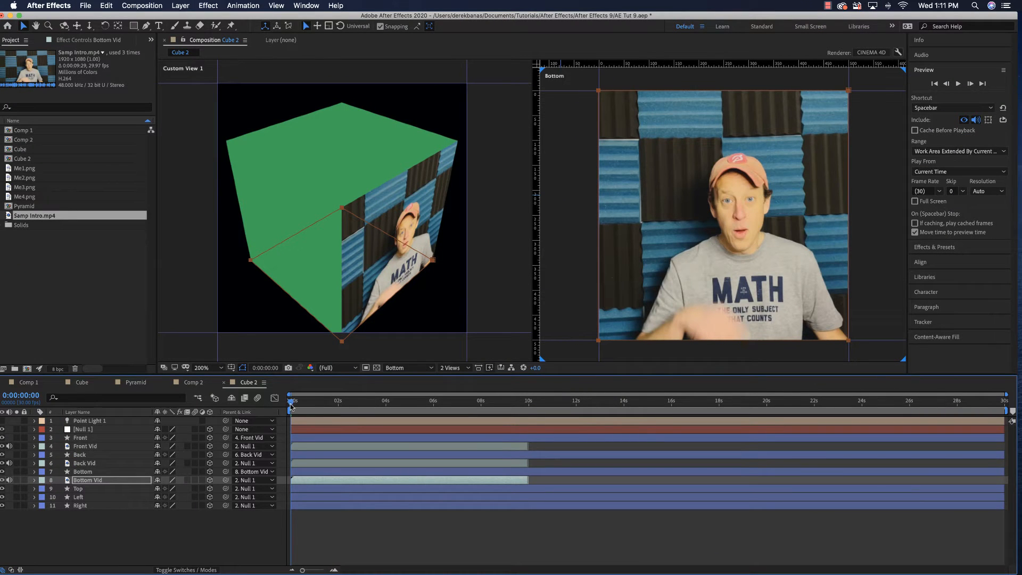
left_click_drag(292, 406, 305, 406)
key("super+z")
Switch the Bottom view to Active Camera and check the cube at the start of the timeline
left_click(418, 367)
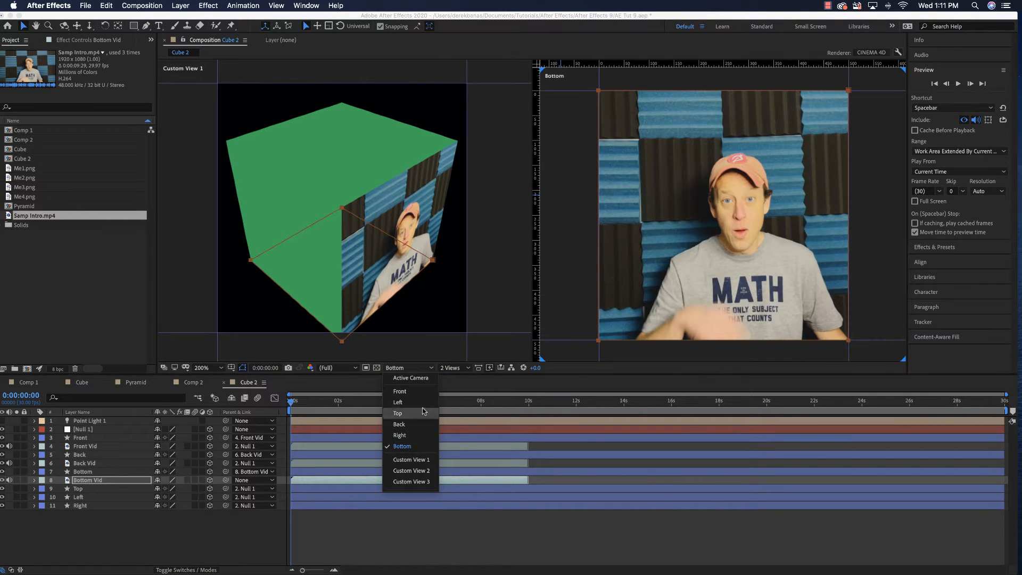
left_click(426, 379)
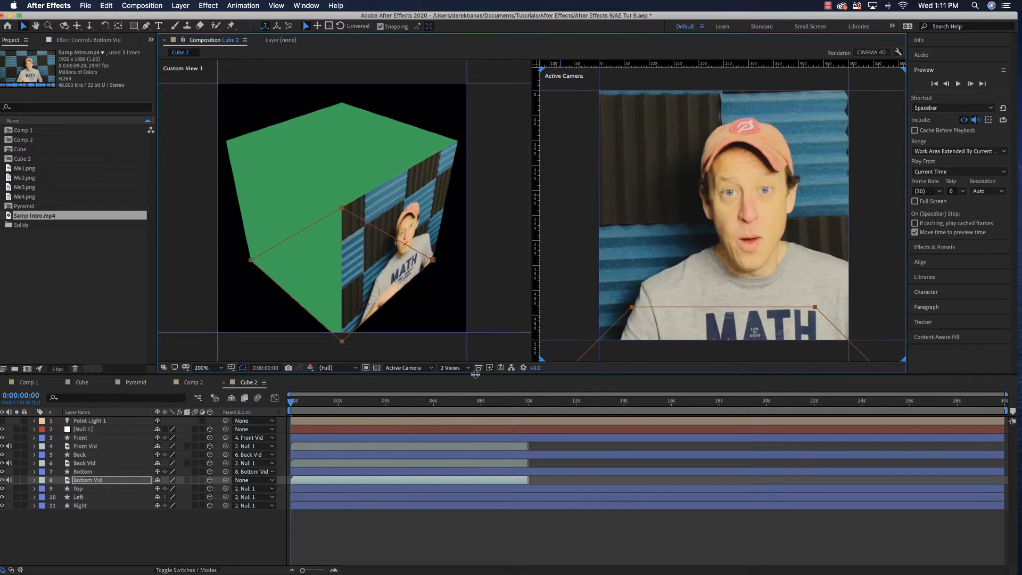
mouse_move(290, 401)
left_mouse_down()
mouse_move(308, 405)
mouse_move(291, 409)
left_mouse_up()
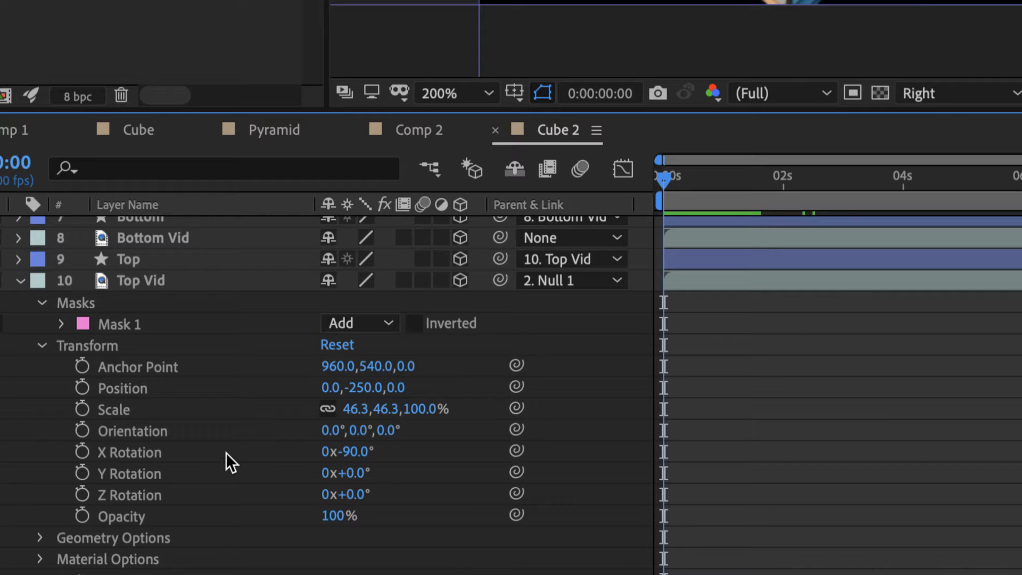
Review the masks and transform values of Top Vid, Left Vid and Right Vid, and collapse their properties
scroll(225, 453, "down", 7)
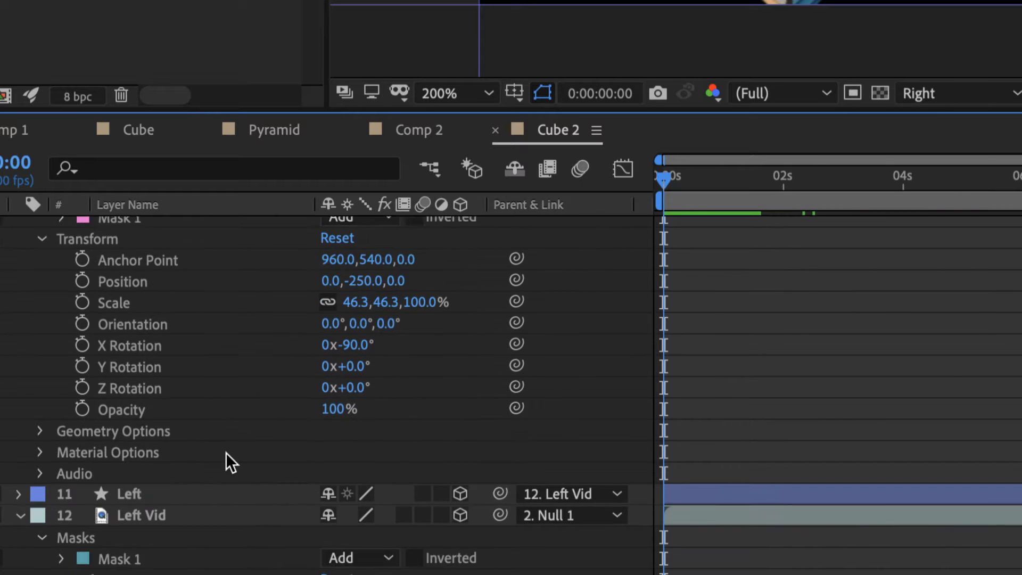
scroll(226, 453, "down", 9)
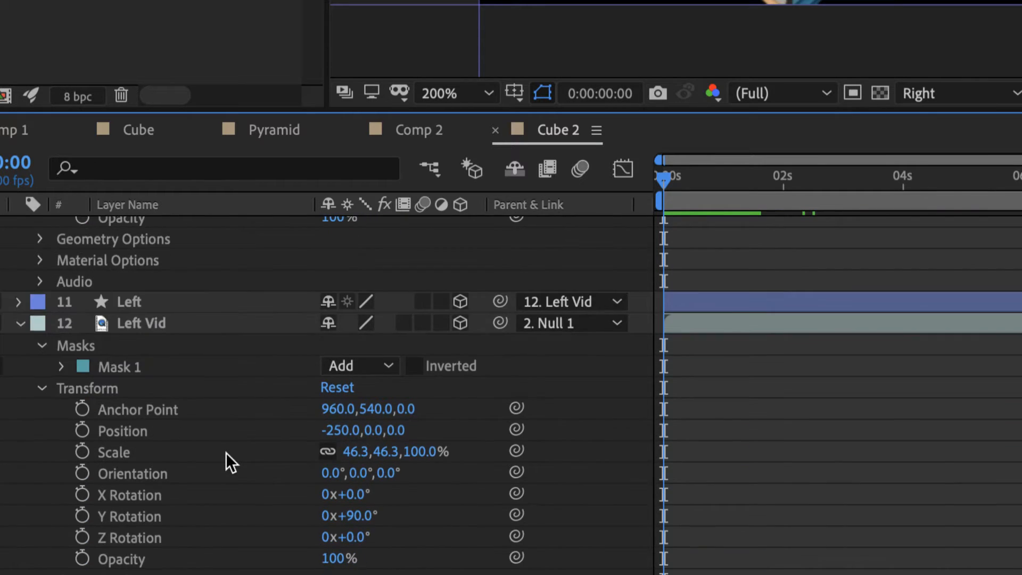
scroll(225, 453, "down", 2)
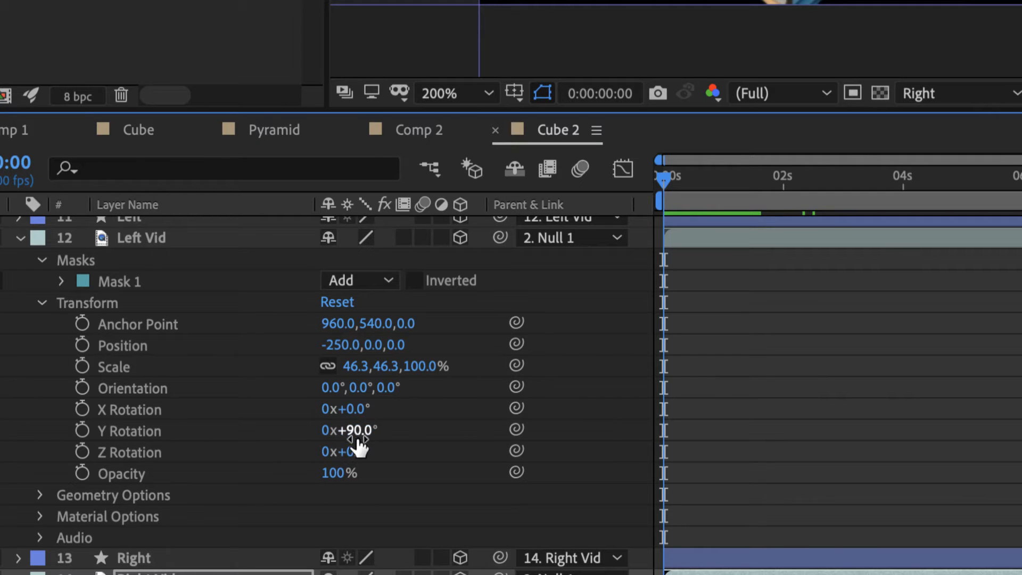
scroll(204, 440, "down", 5)
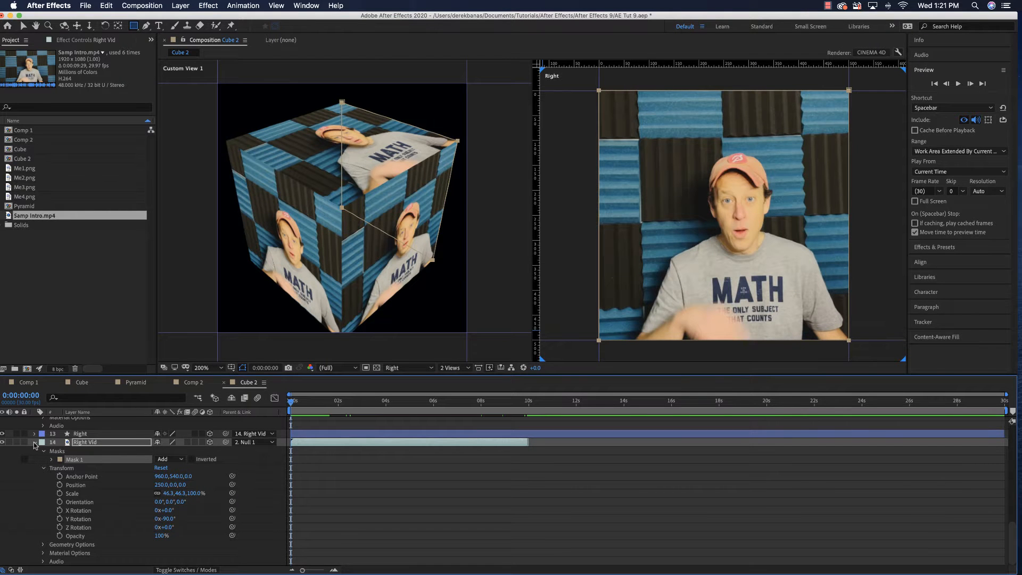
left_click(34, 442)
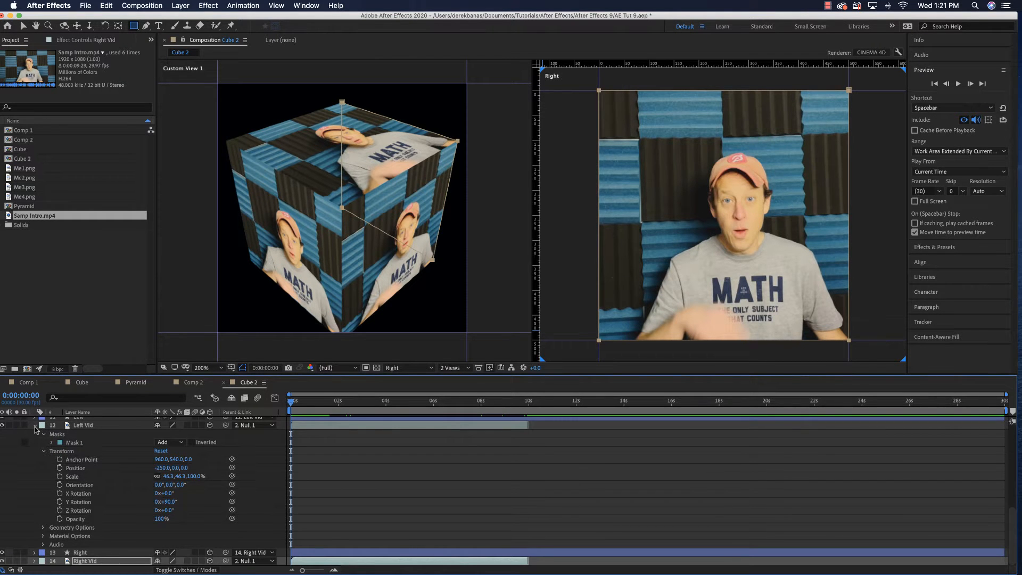
left_click(35, 426)
scroll(32, 483, "up", 1)
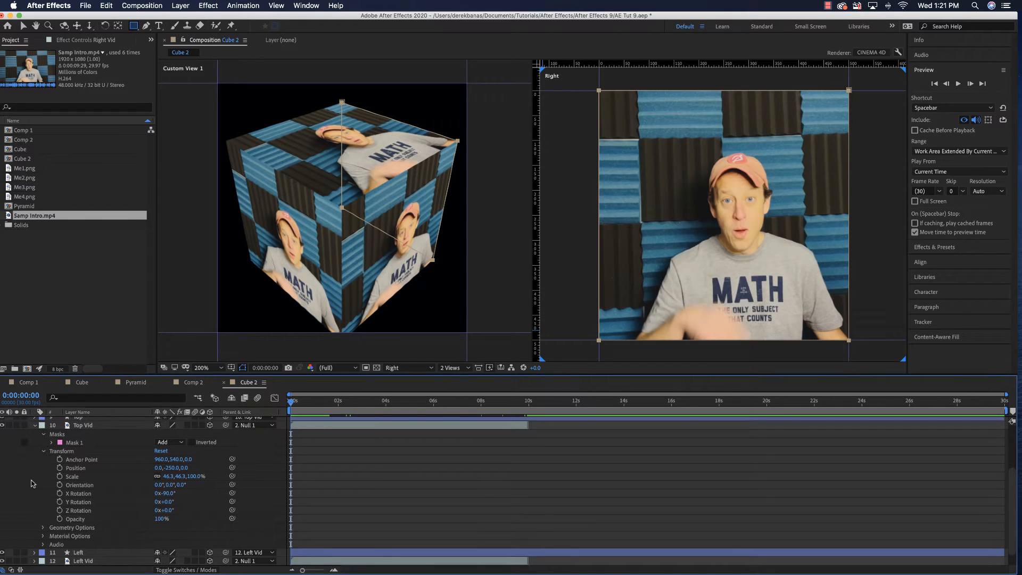
left_click(36, 426)
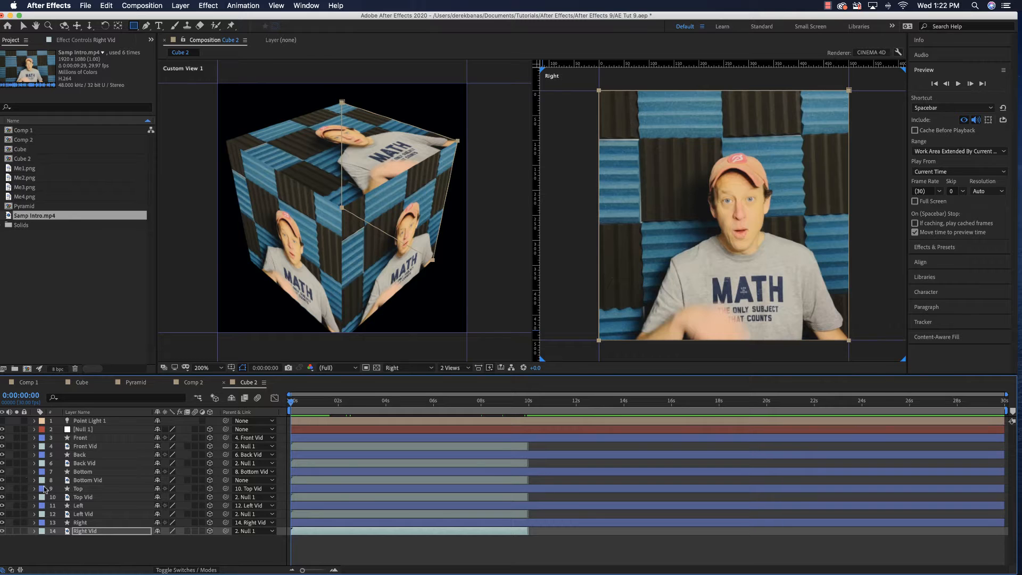
Expand the transform properties of Null 1 and resize the Cube 2 composition to 1000 × 1000 px
left_click(81, 429)
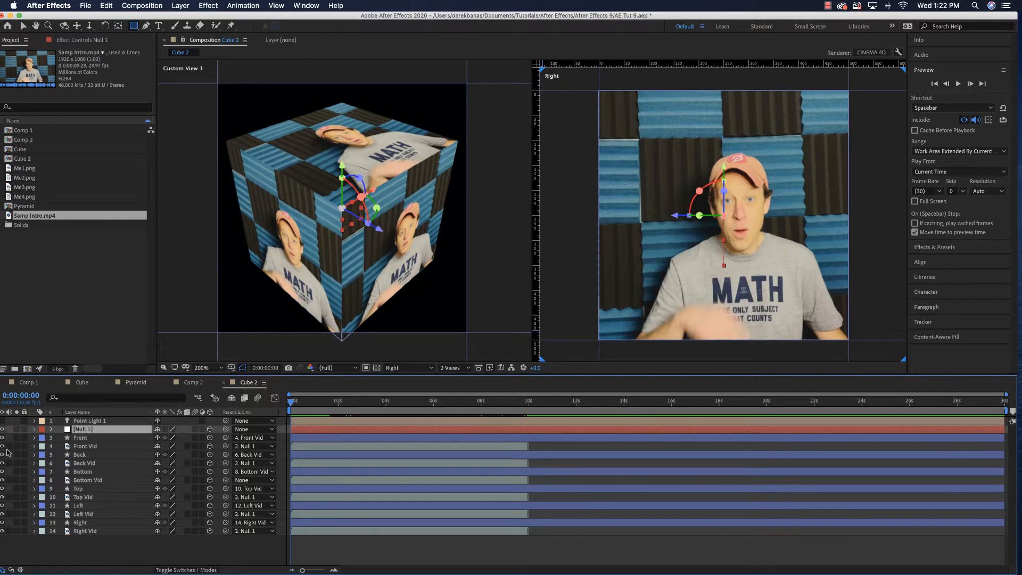
left_click(34, 430)
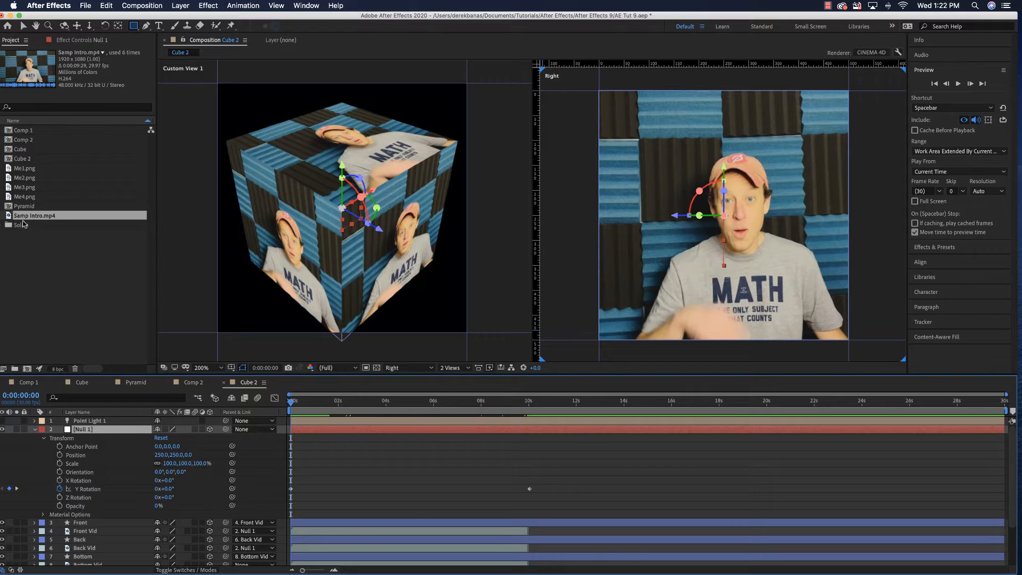
left_click(28, 161)
right_click(29, 162)
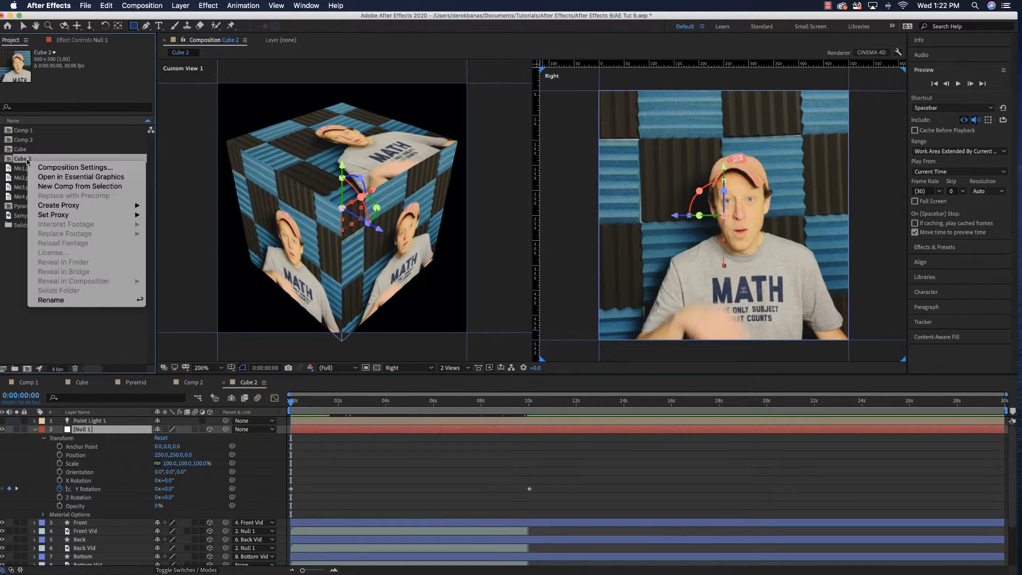
left_click(41, 165)
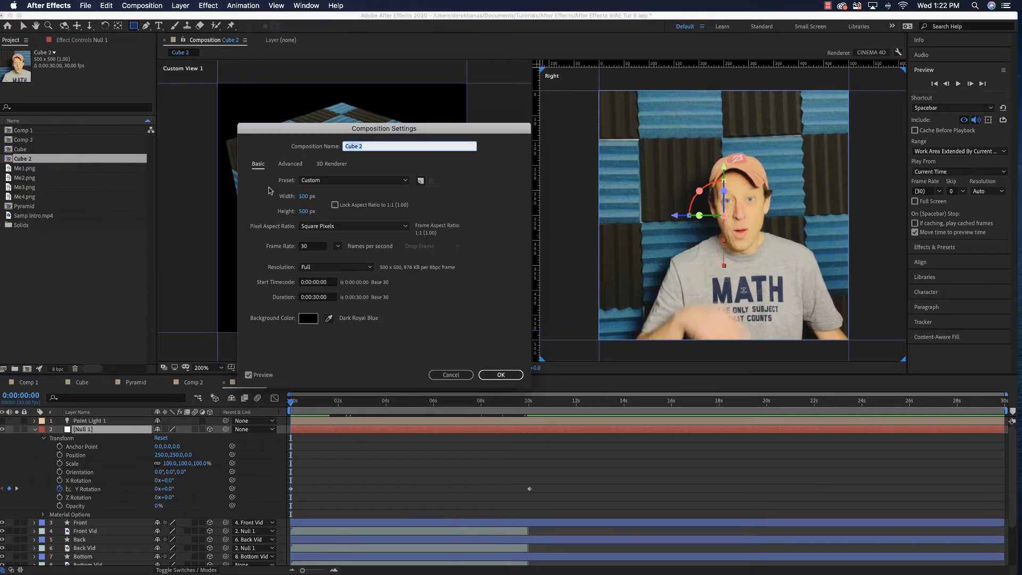
left_click(304, 196)
type("1000")
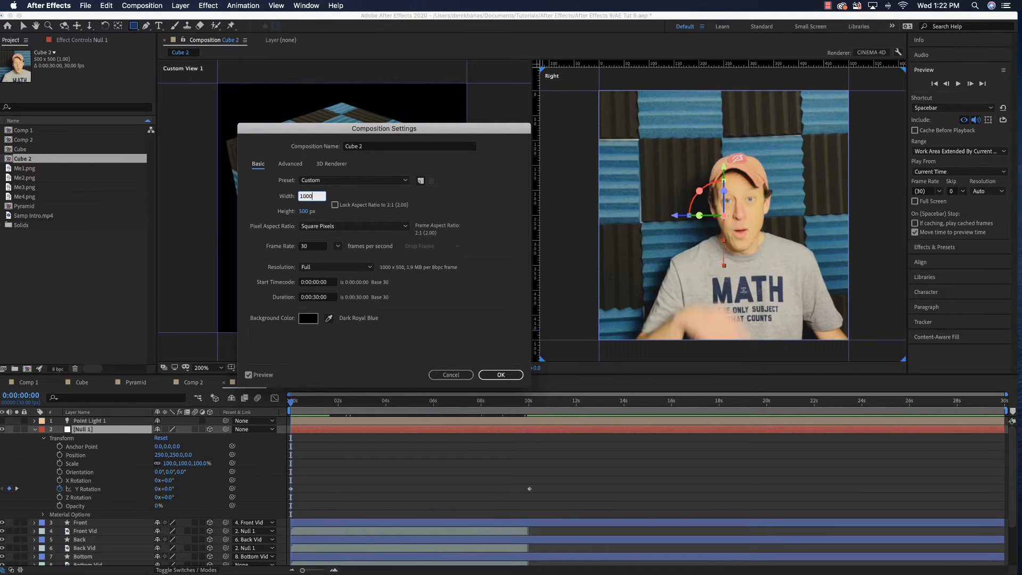
left_click(305, 211)
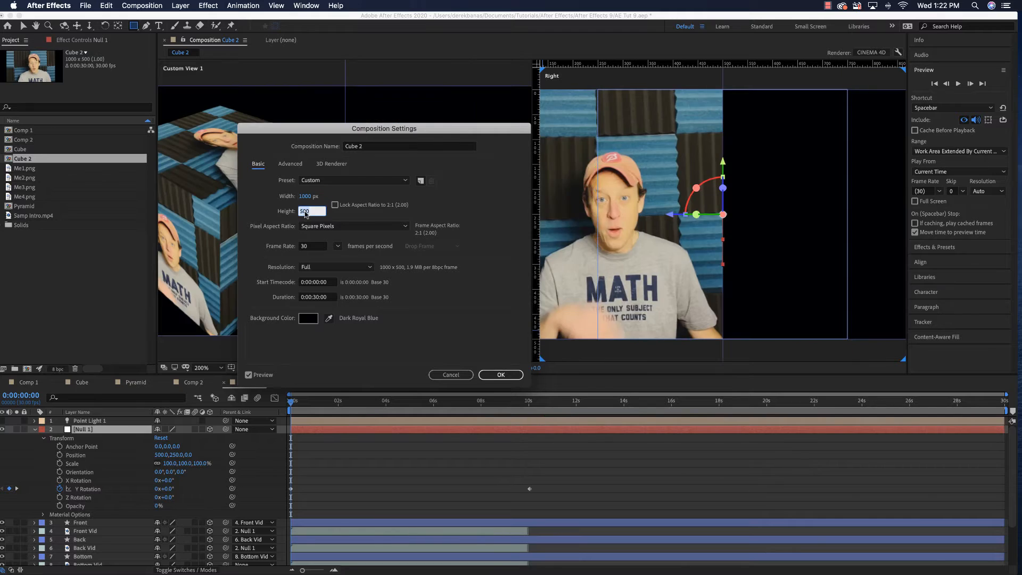
type("1000")
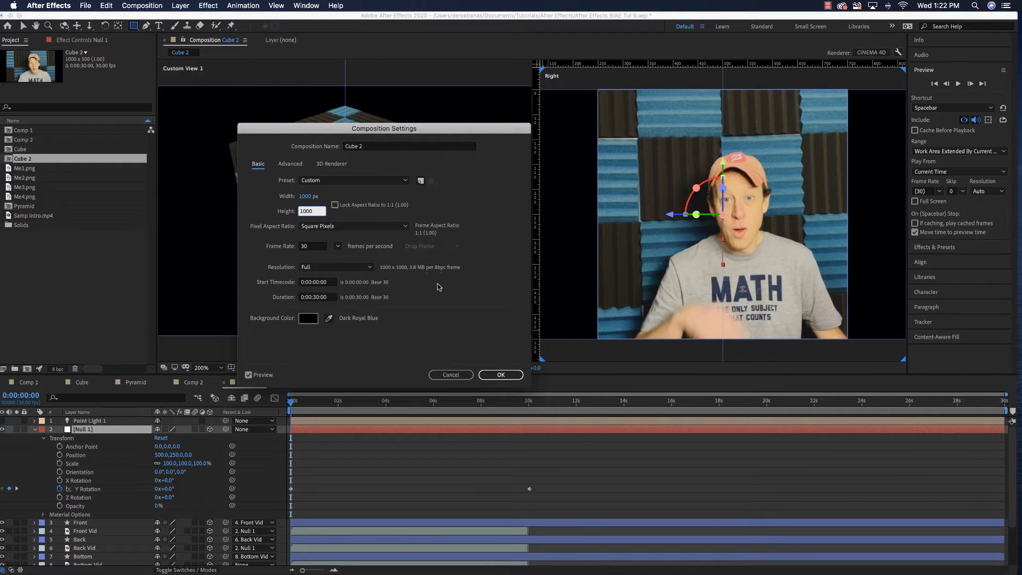
left_click(501, 374)
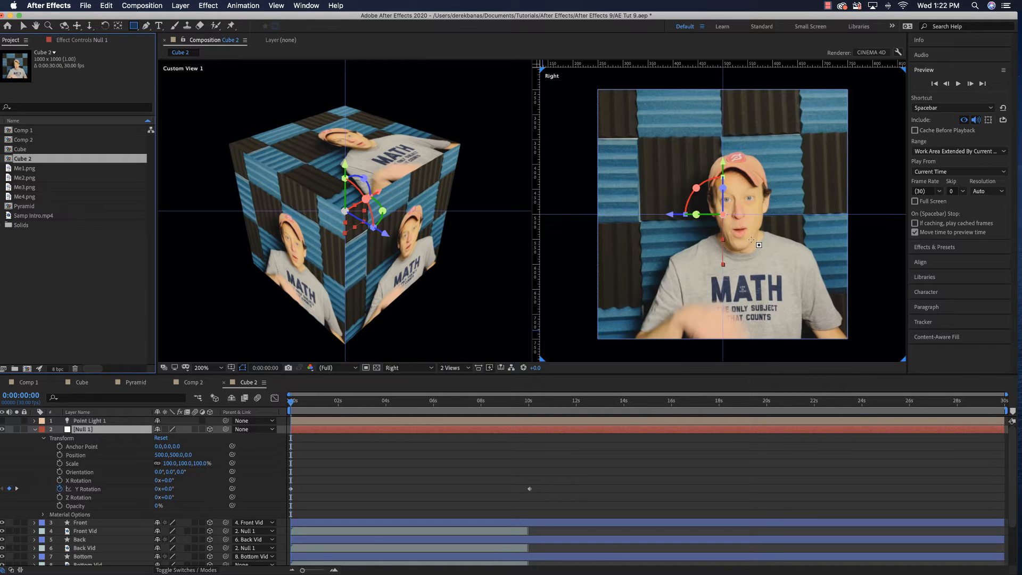
Set the Z Rotation of Null 1 to 20° and preview the spinning cube
scroll(751, 241, "down", 2)
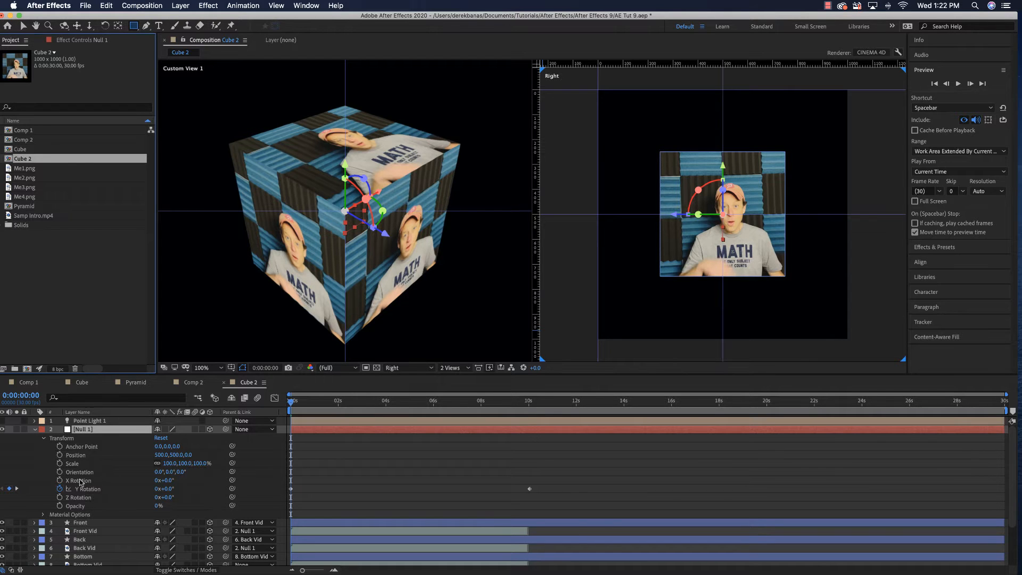
left_click(126, 497)
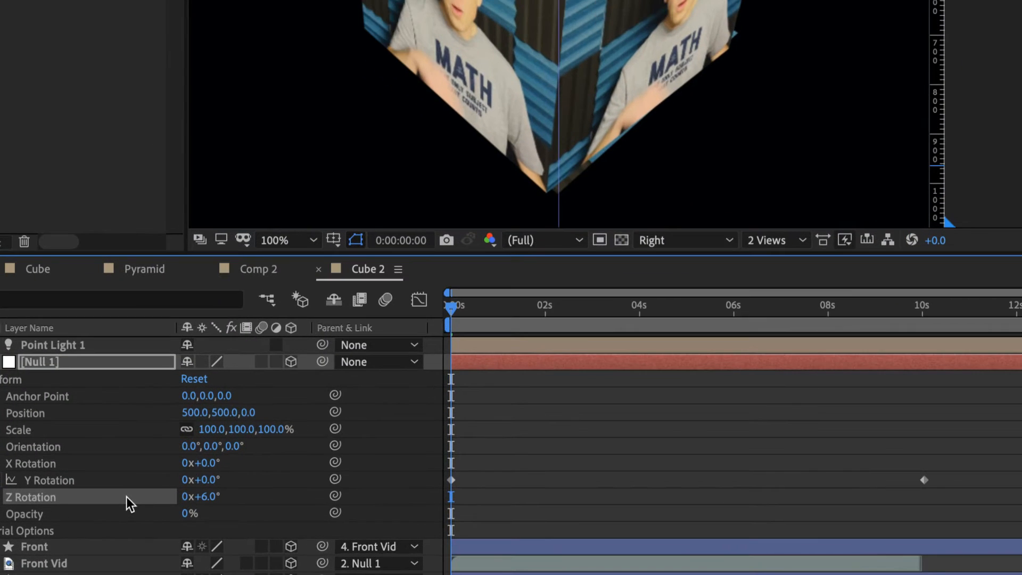
left_click_drag(167, 498, 221, 497)
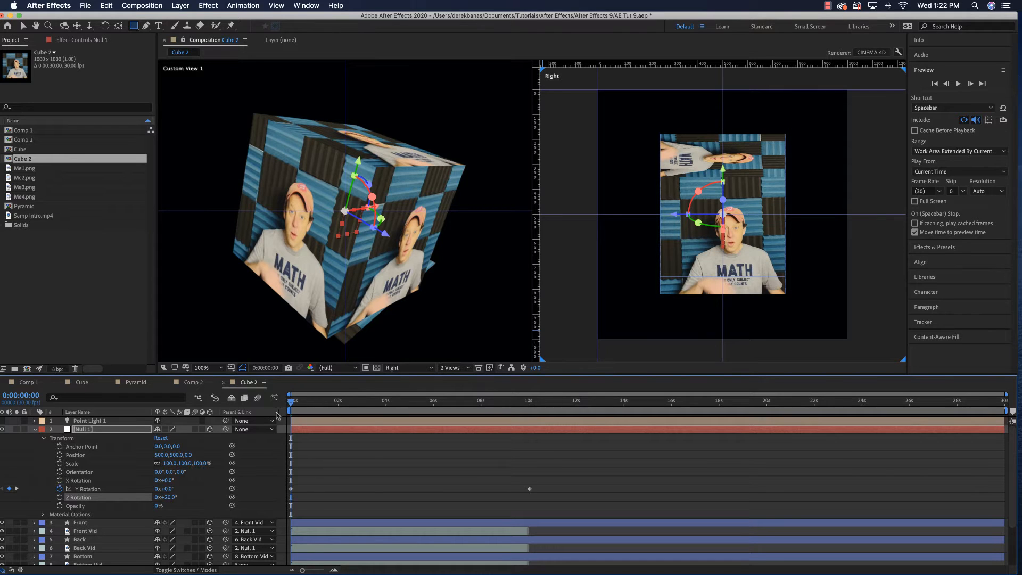
key("space")
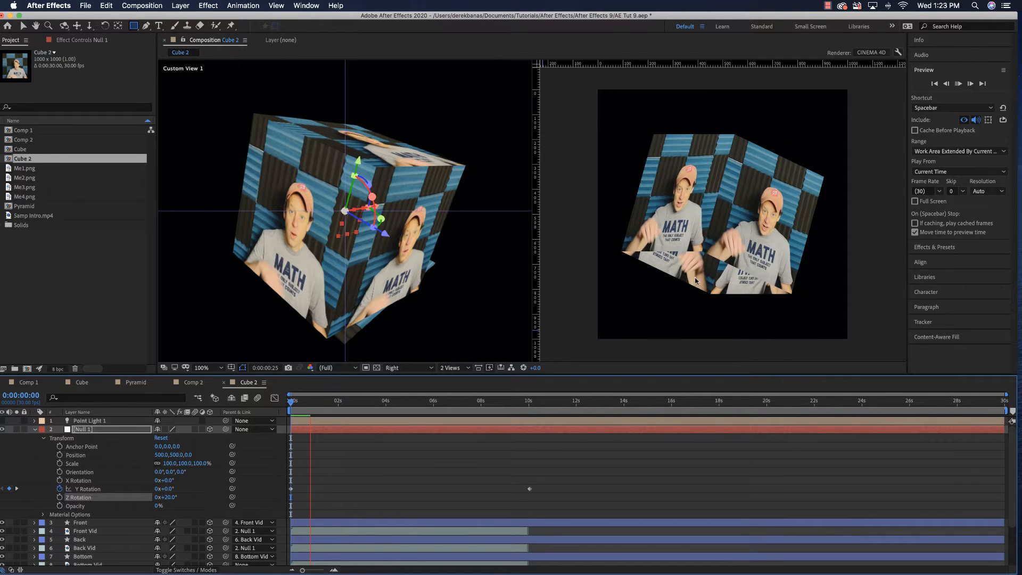
key("space")
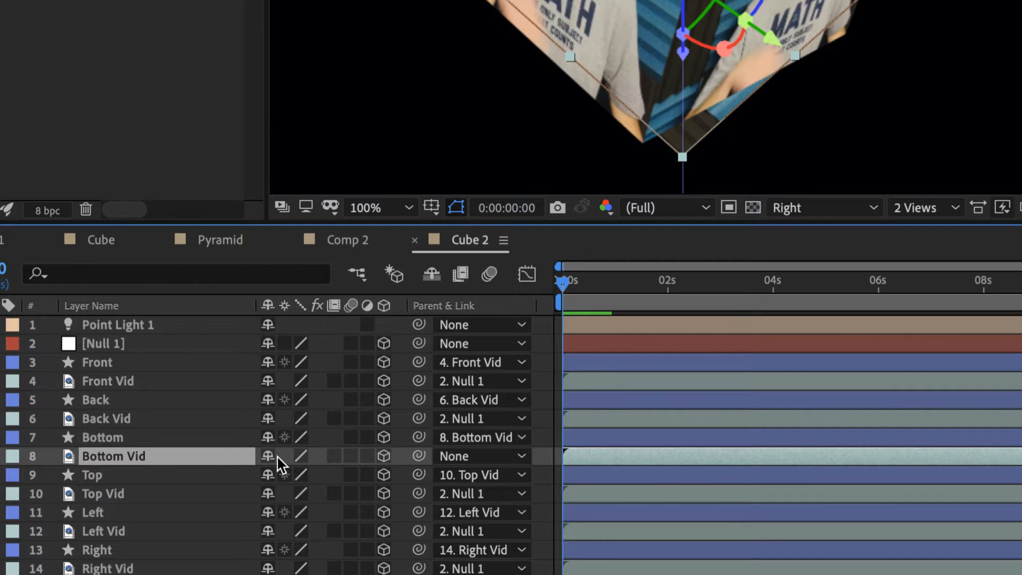
Set the parent of the Bottom Vid layer to Null 1 and preview the cube's rotation
left_click_drag(419, 456, 141, 345)
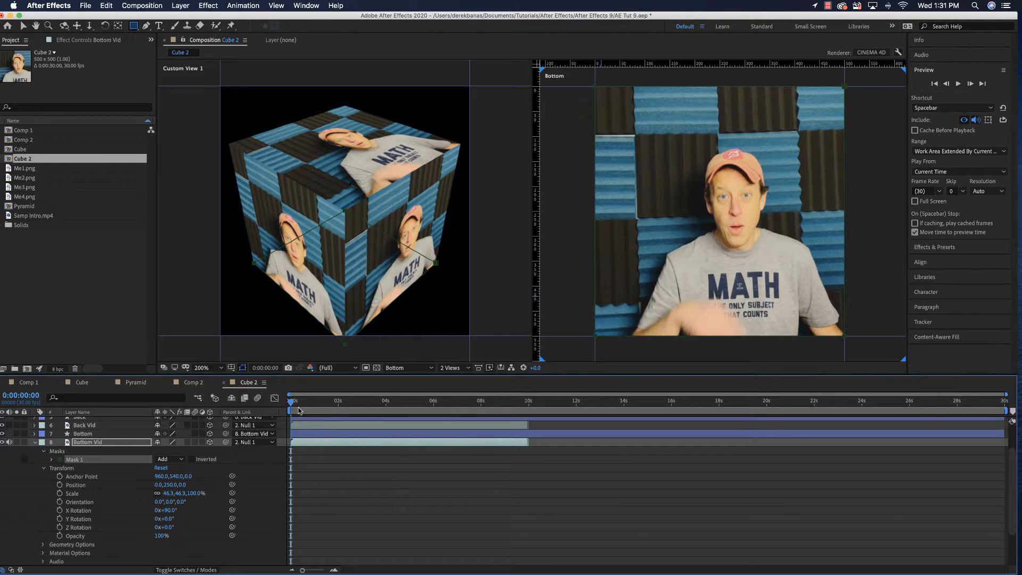
key("space")
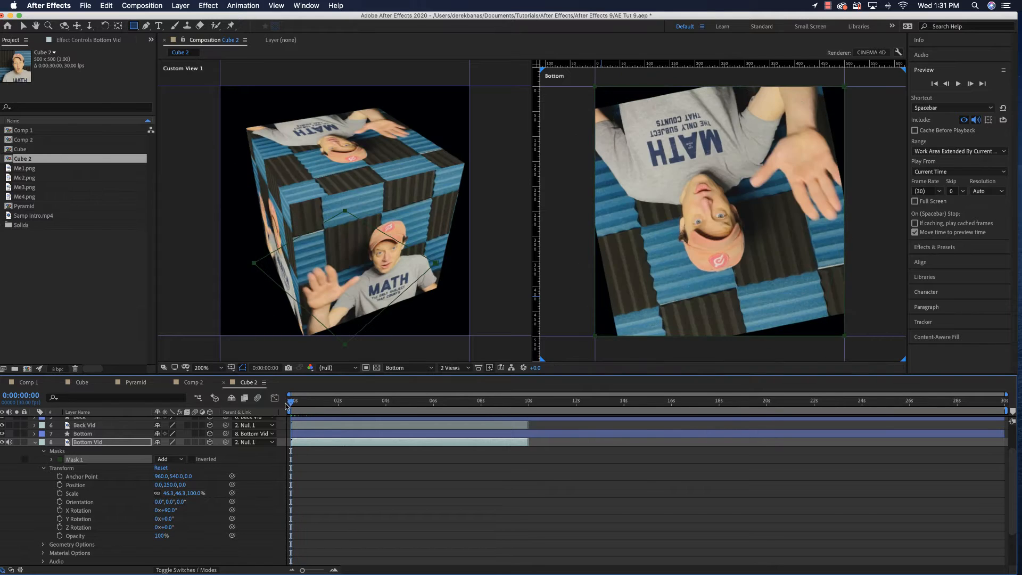
Stop the preview and switch the Bottom view to Active Camera
key("space")
left_click(423, 368)
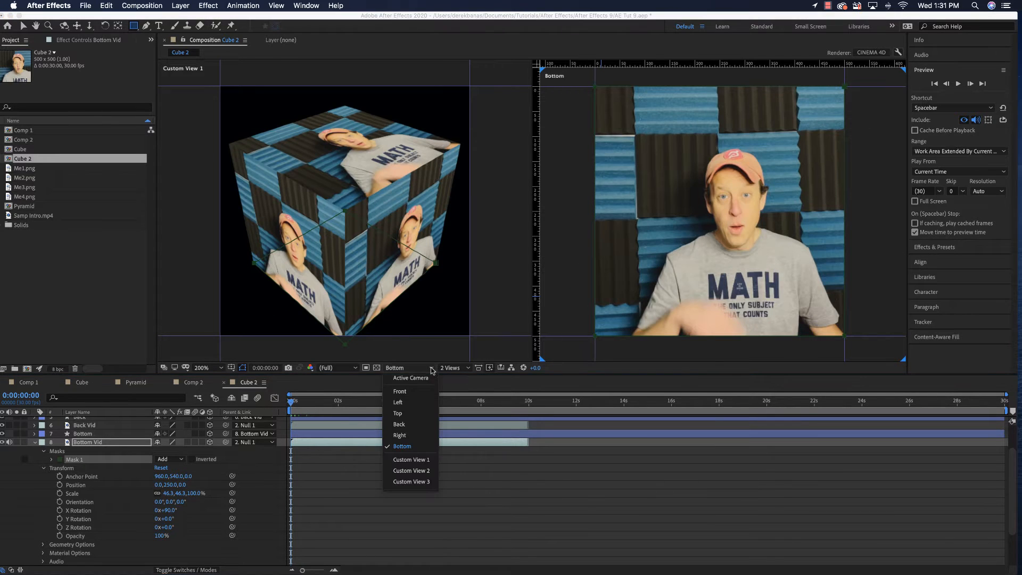
left_click(419, 379)
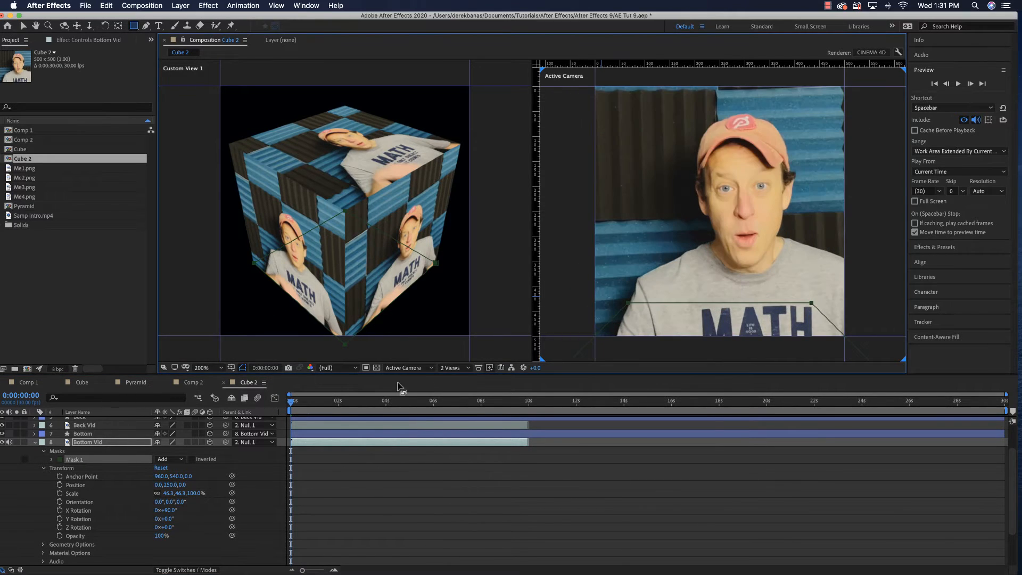
Resize the Cube 2 composition to 1000 × 1000 px in its composition settings
right_click(54, 160)
left_click(88, 168)
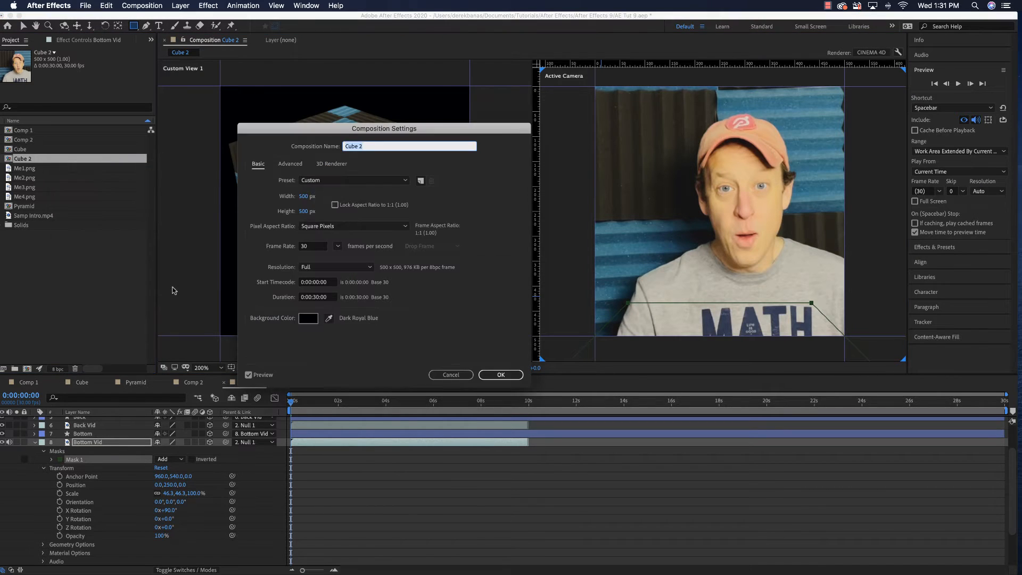
left_click(304, 196)
type("1")
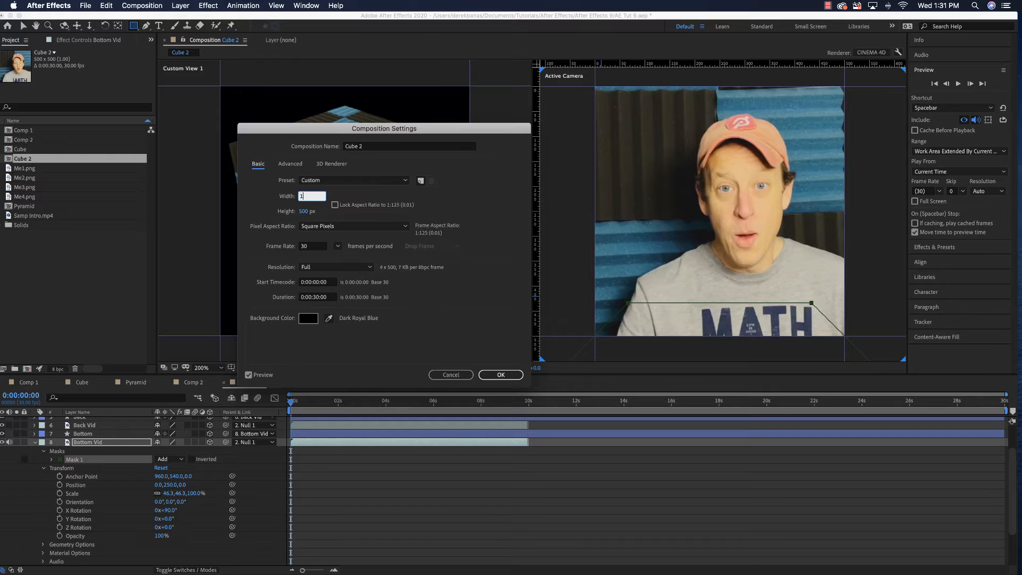
type("0000")
key("Tab")
type("1000")
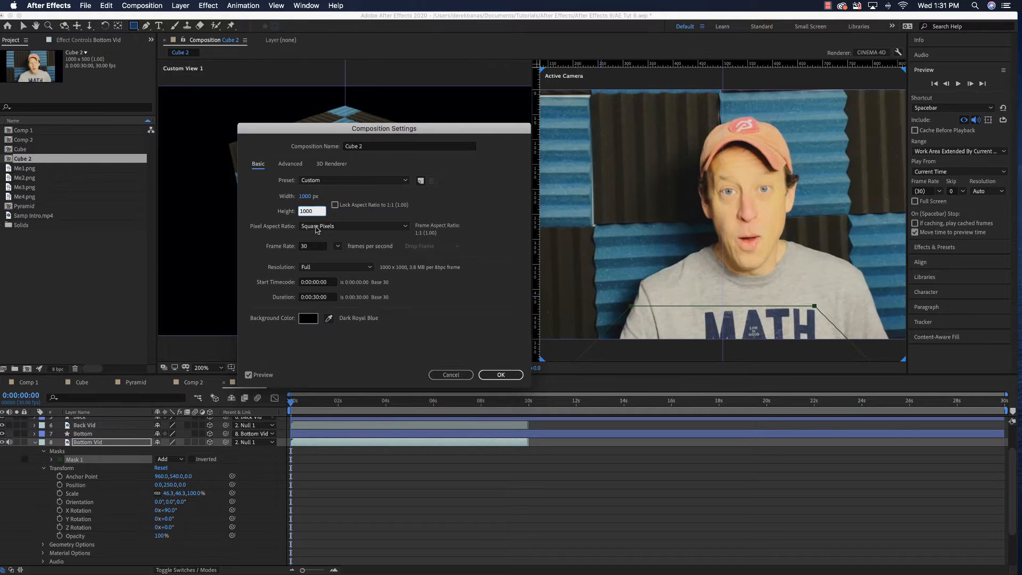
left_click(499, 375)
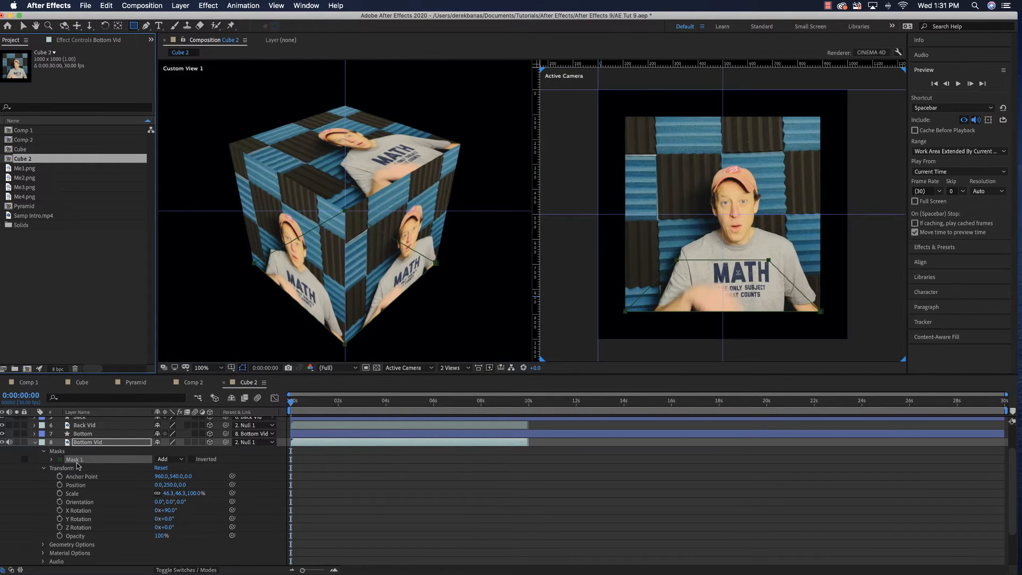
Collapse the Bottom Vid properties, expand those of Null 1 and set its X Rotation to 30°
left_click(35, 442)
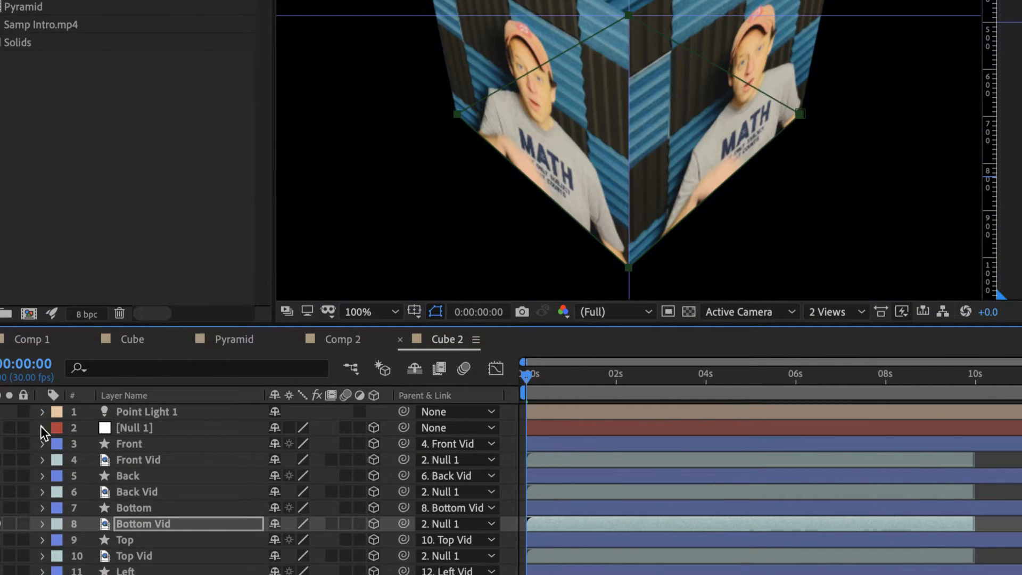
left_click(42, 427)
scroll(148, 479, "down", 3)
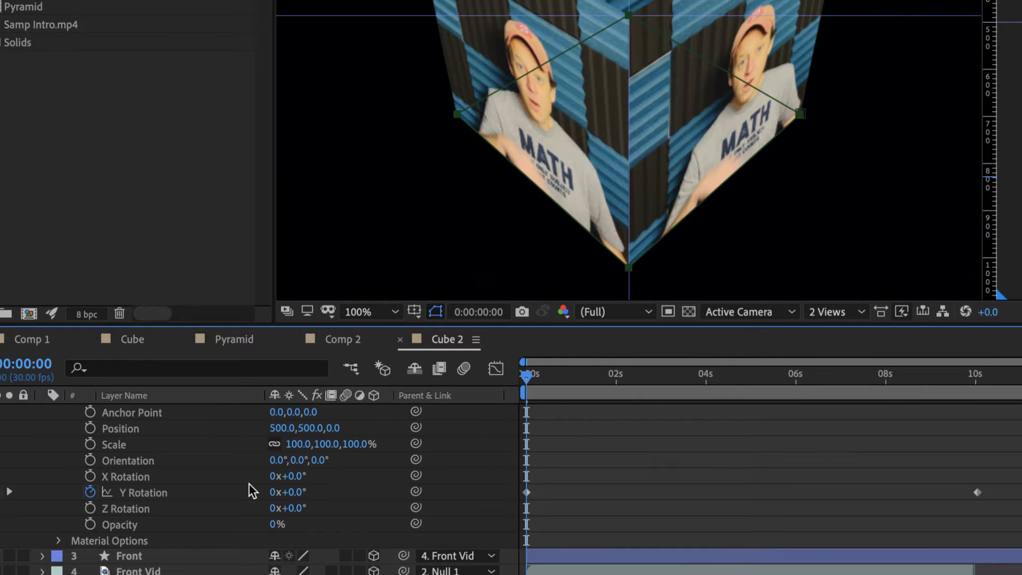
left_click_drag(302, 477, 316, 476)
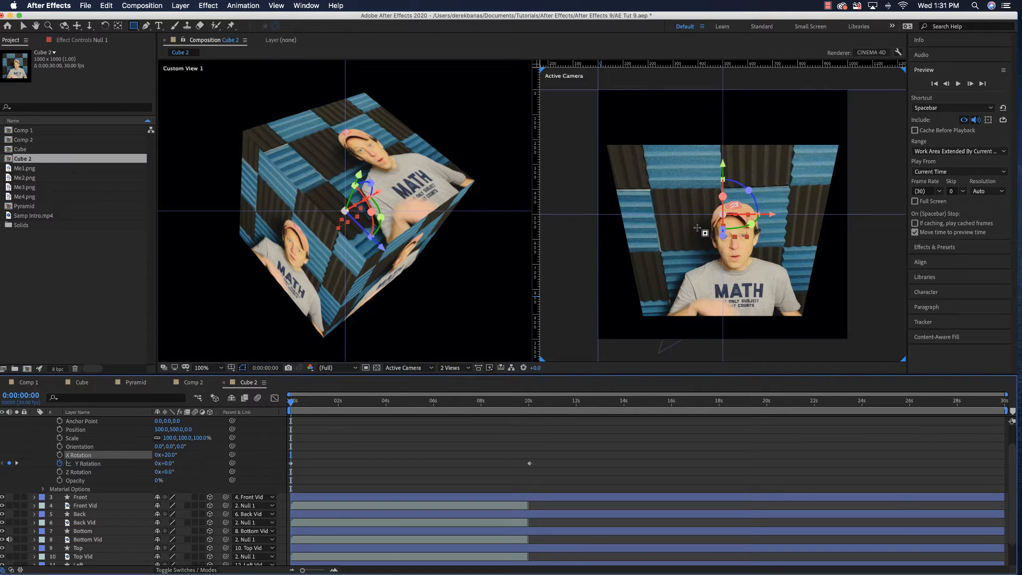
mouse_move(293, 403)
left_mouse_down()
mouse_move(351, 403)
mouse_move(279, 410)
left_mouse_up()
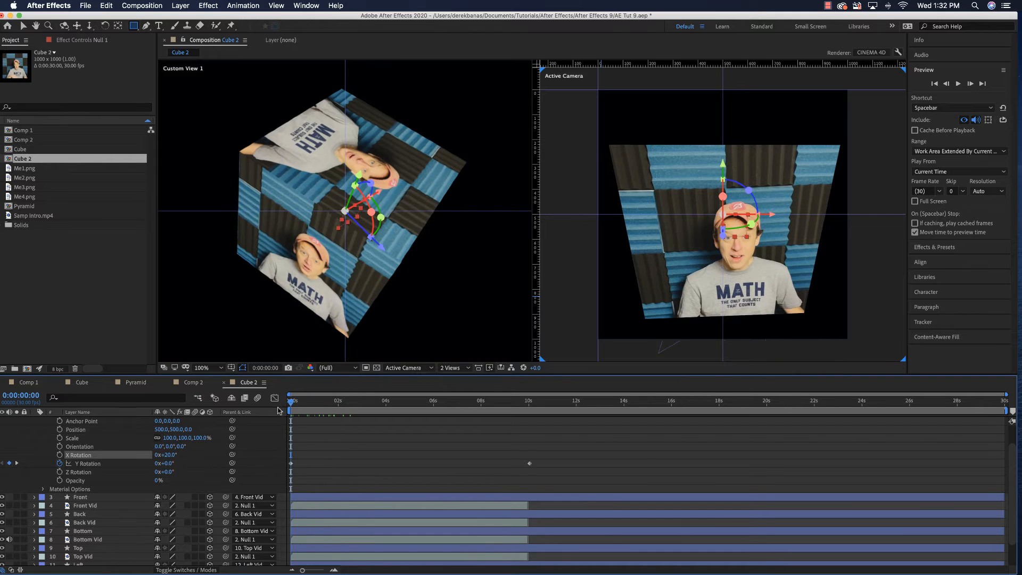
left_click_drag(166, 457, 170, 458)
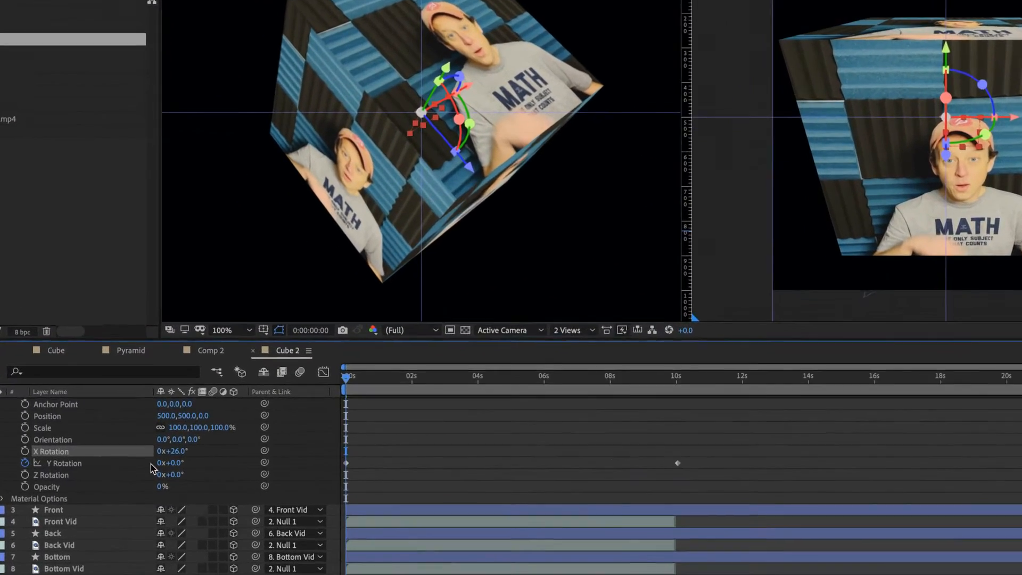
type("30")
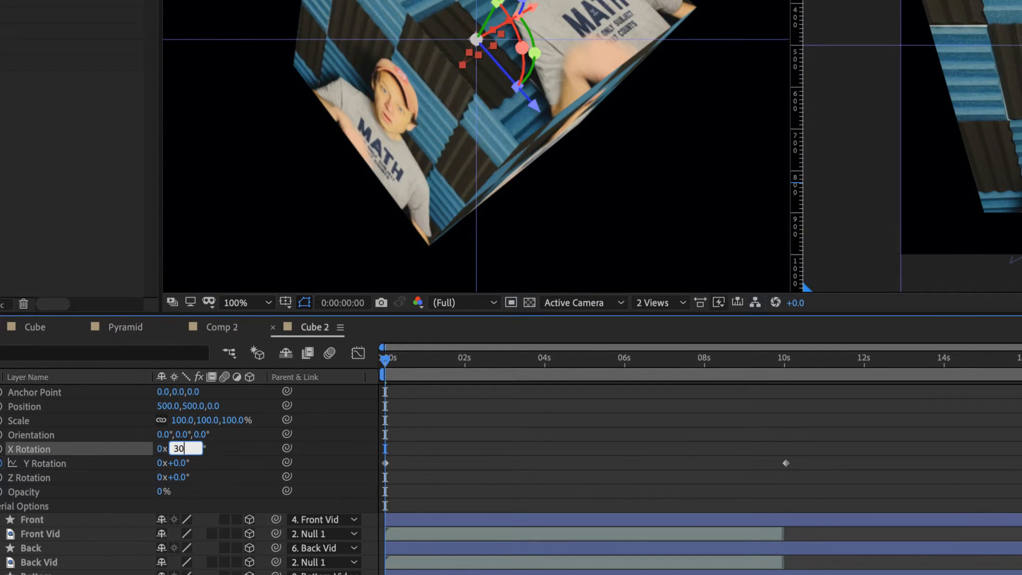
key("Return")
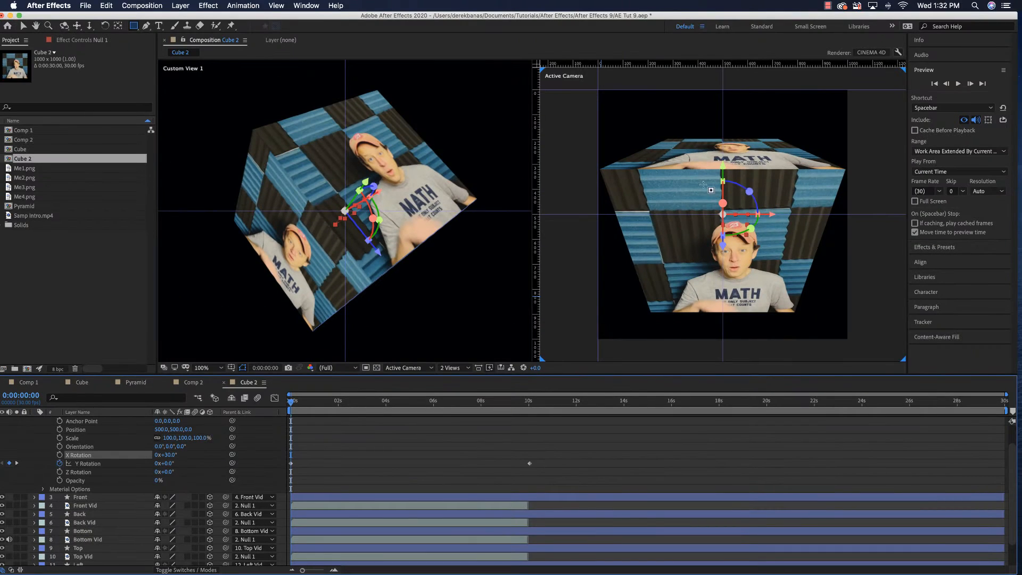
Preview the tilted cube spinning in the Active Camera view
key("space")
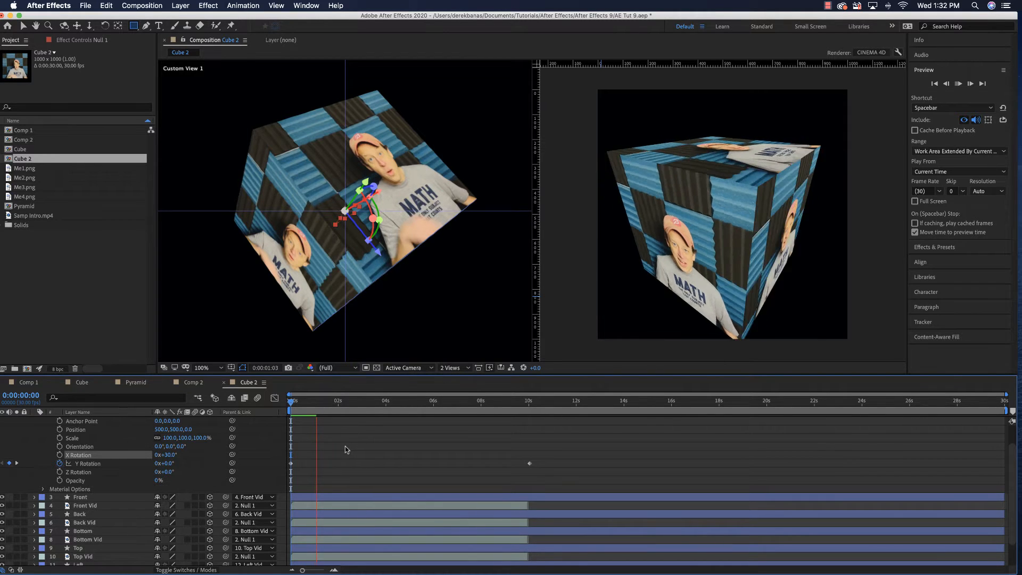
key("space")
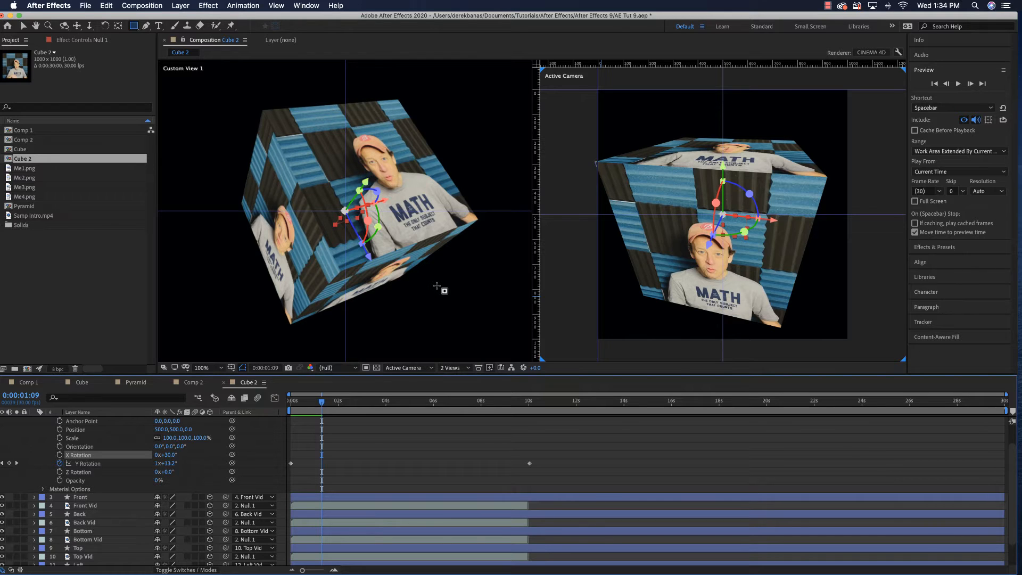
key("space")
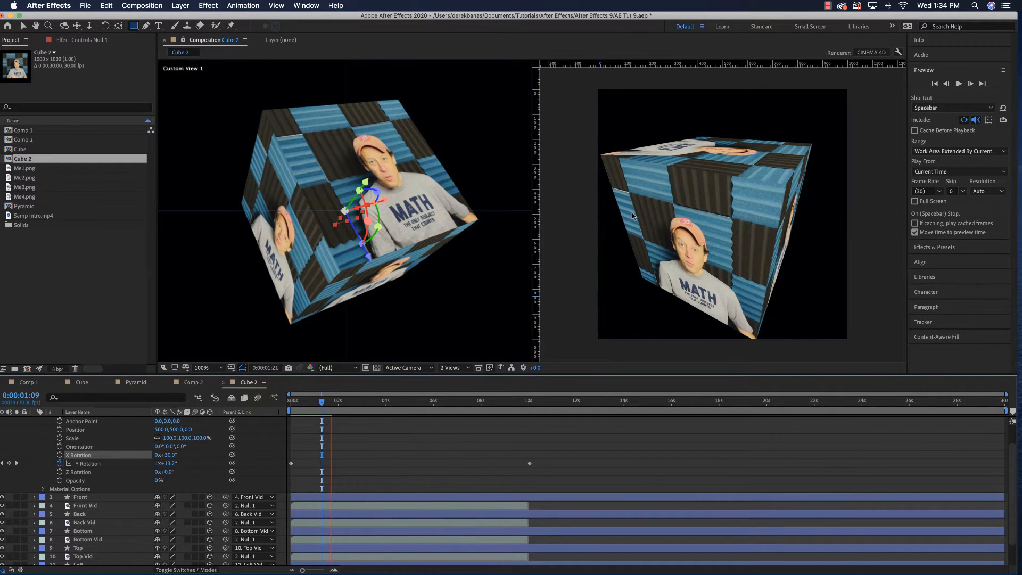
Change the Cube 2 composition to 1500 × 1500 px with a duration of 0:00:10:00
right_click(38, 160)
left_click(59, 167)
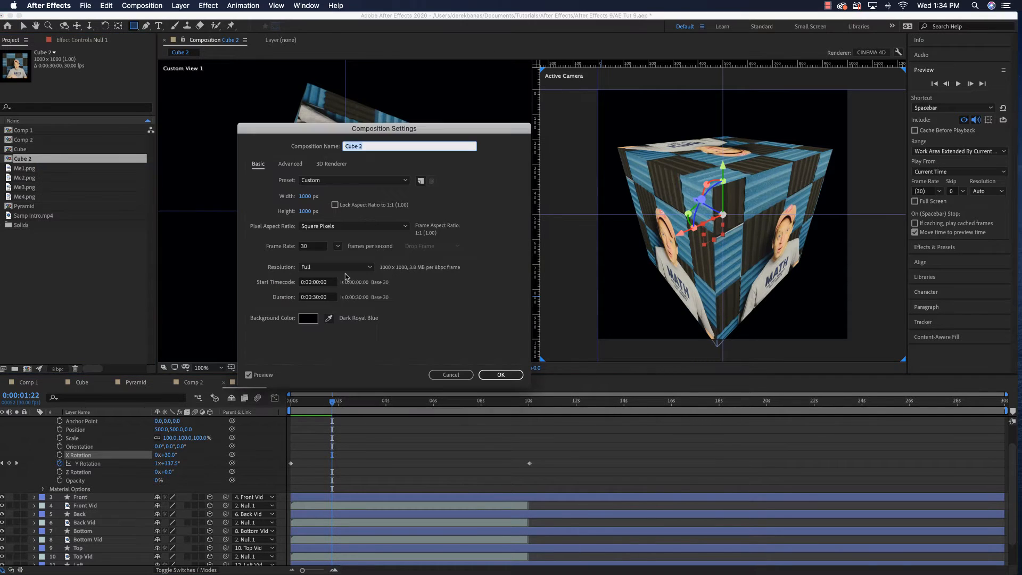
left_click(305, 196)
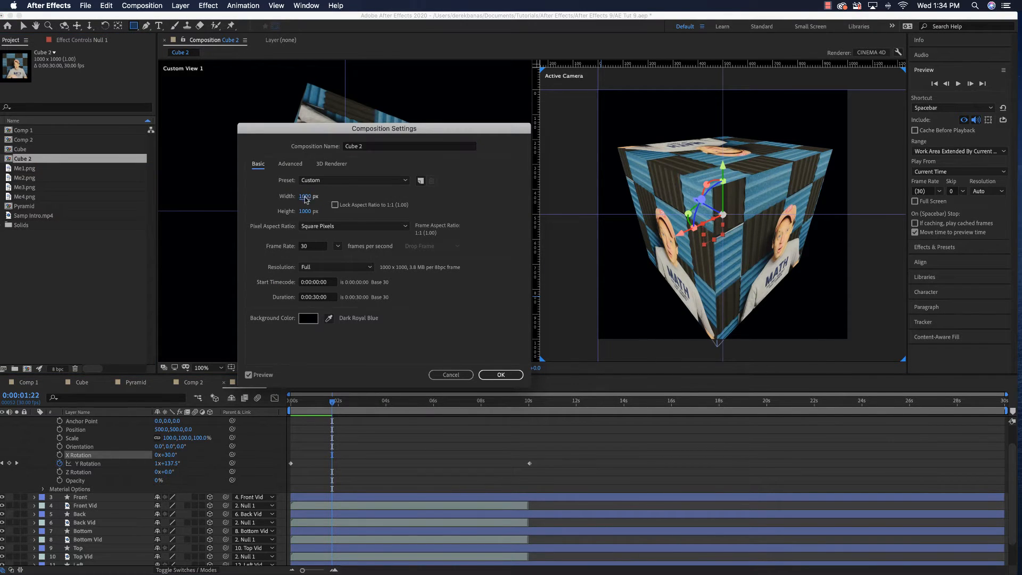
type("1500")
left_click(298, 211)
type("1500")
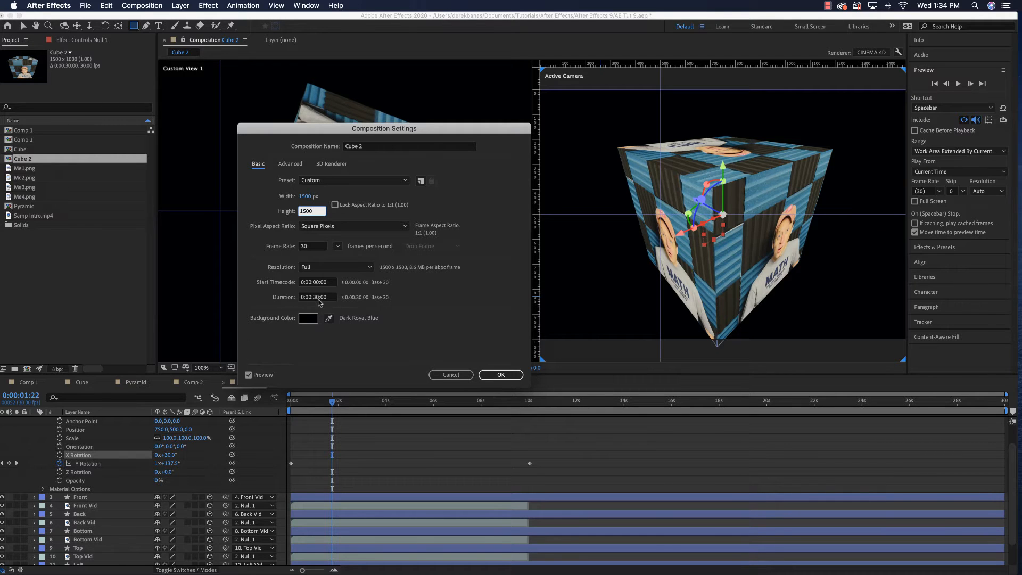
left_click(315, 297)
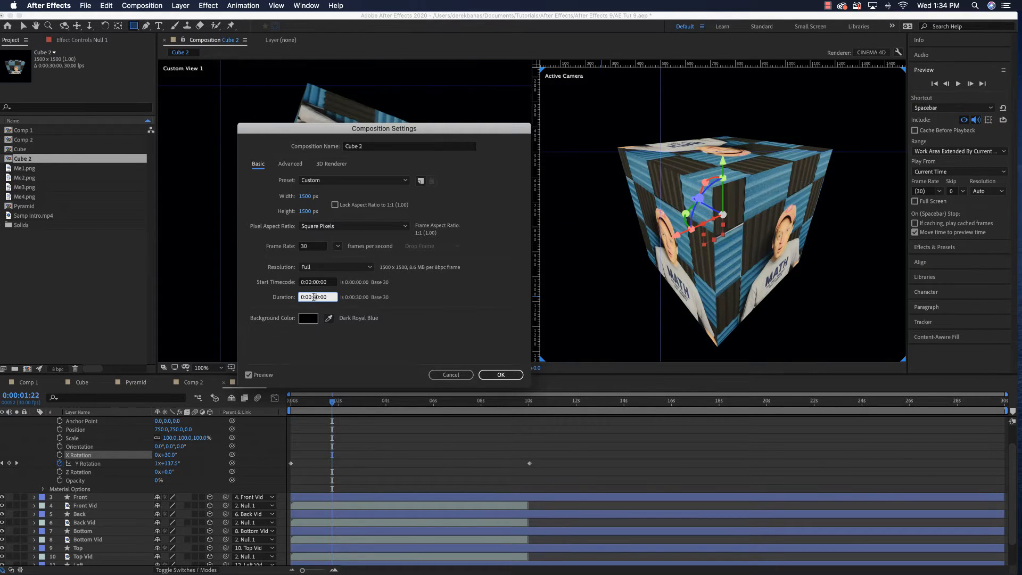
left_click(501, 376)
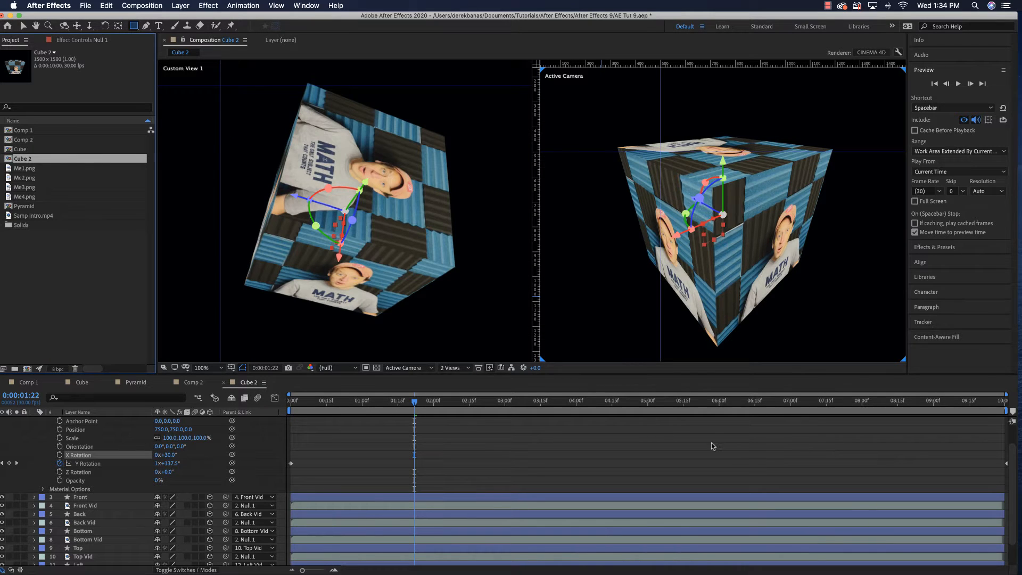
Preview Cube 2 from the start and scrub through the timeline to check the cube stays in frame
left_click_drag(416, 406, 290, 408)
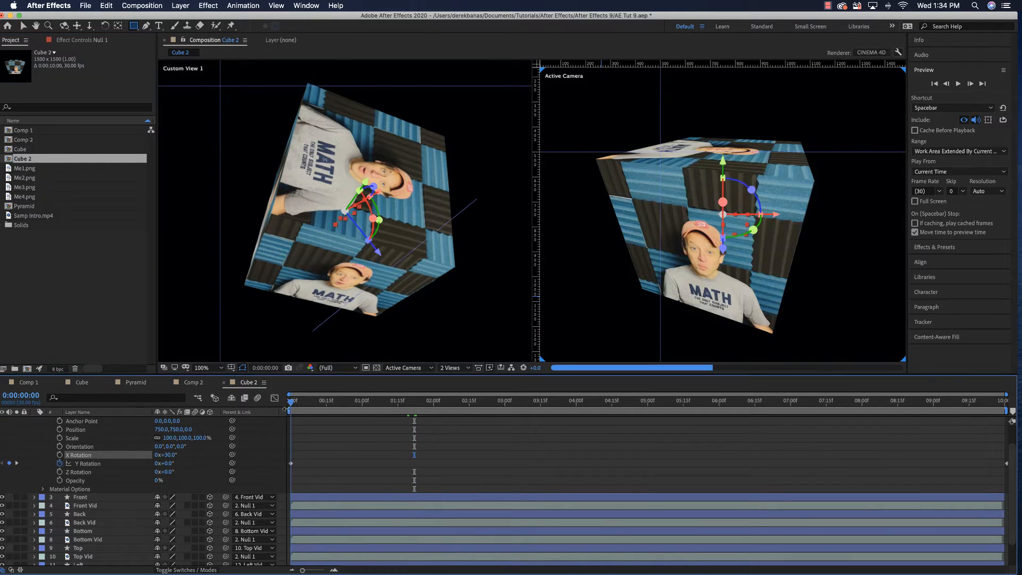
key("space")
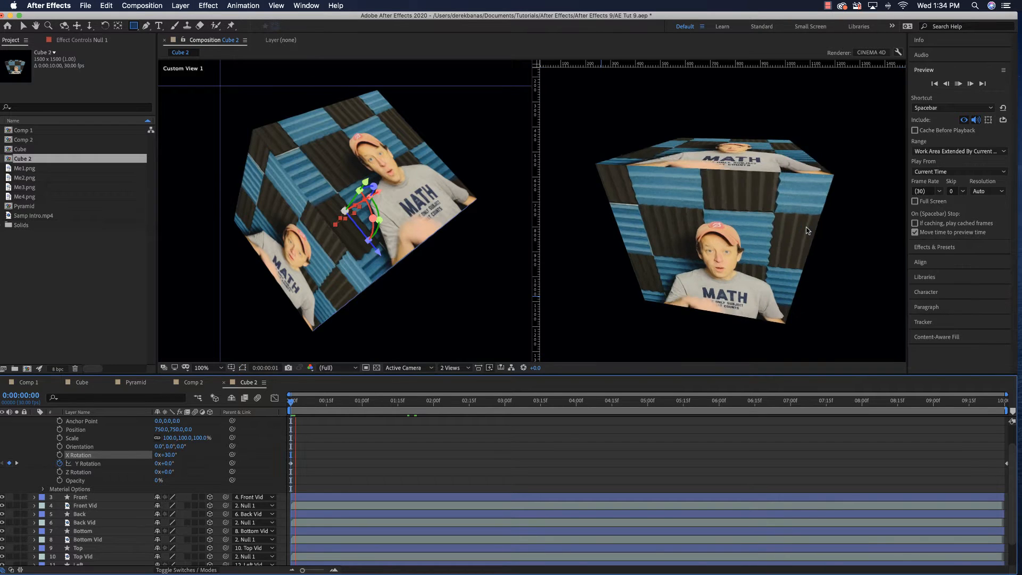
key("space")
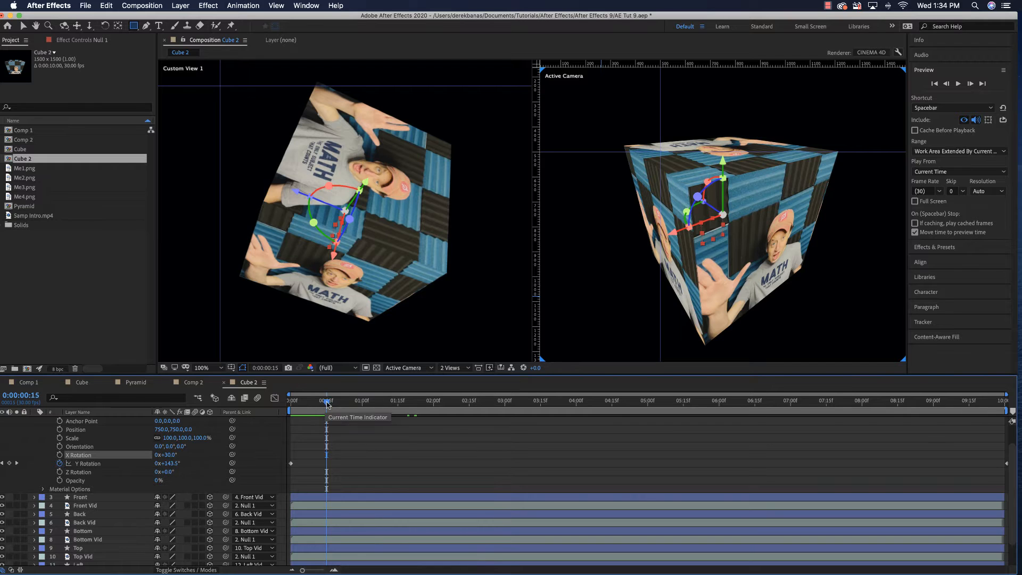
left_click_drag(327, 404, 841, 447)
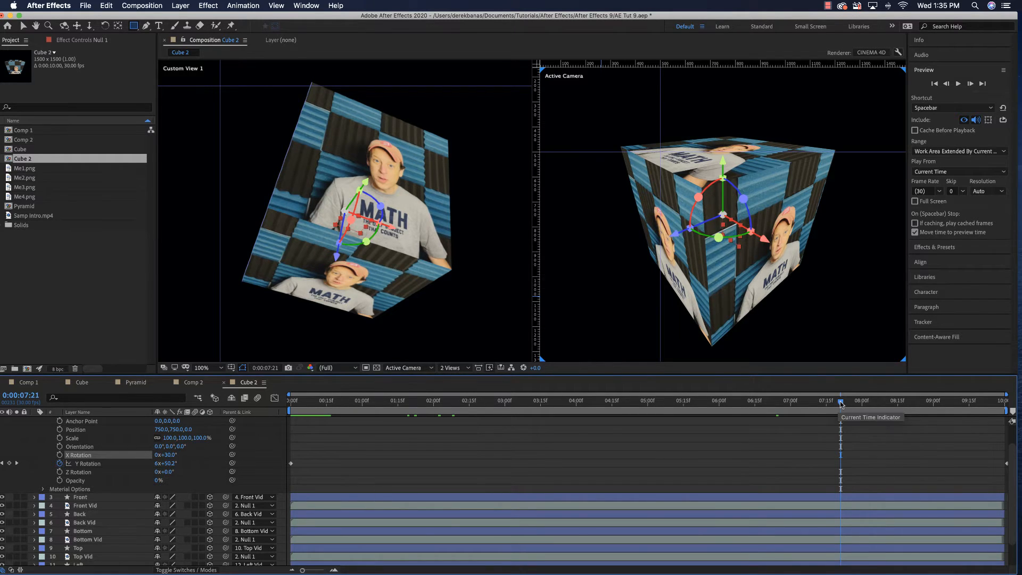
left_click(982, 413)
Keyframe Null 1's X Rotation at 0:00:00:00 and move its last Y Rotation keyframe to 0:00:09:28
left_click_drag(982, 414, 288, 414)
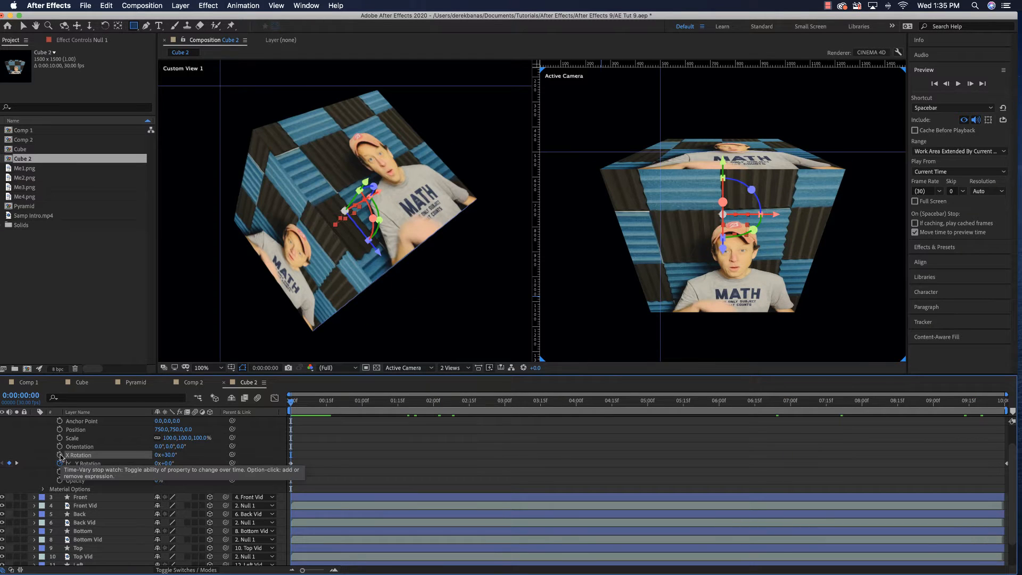
left_click(59, 455)
left_click_drag(297, 408, 1001, 456)
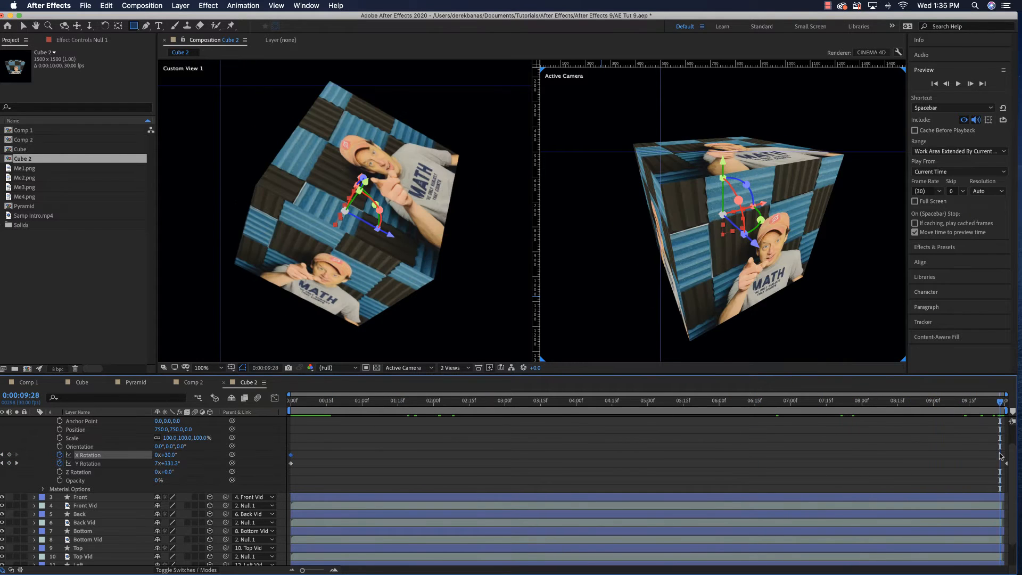
left_click_drag(1003, 464, 1000, 467)
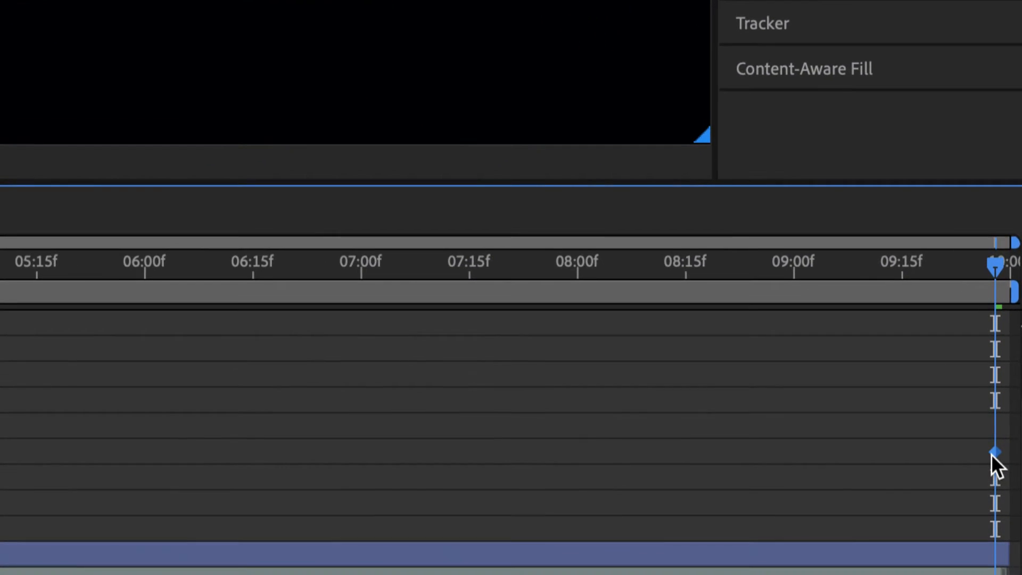
mouse_move(999, 464)
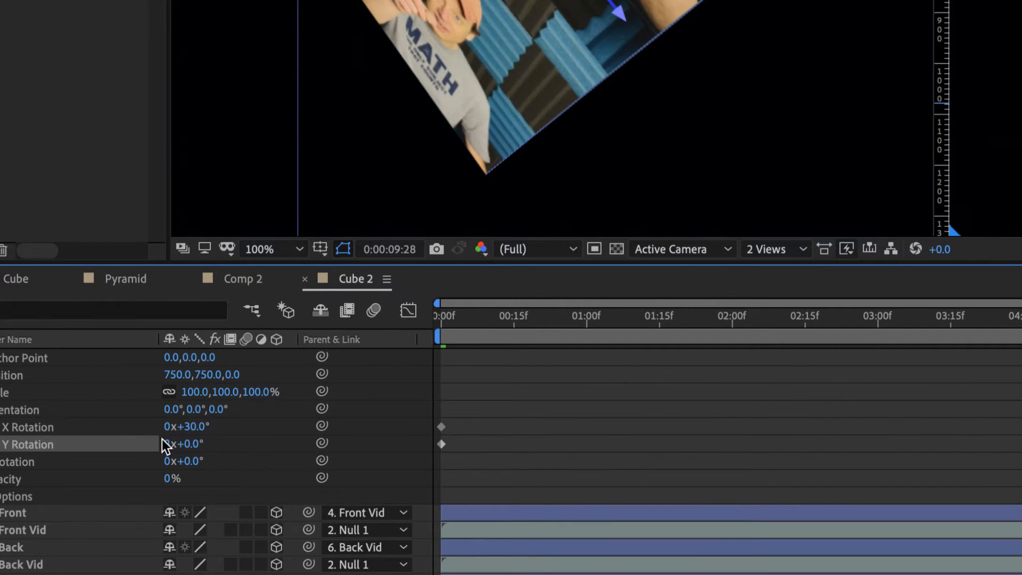
Set the X Rotation of Null 1 to 4 revolutions plus 30° at 0:00:09:28
left_click(167, 427)
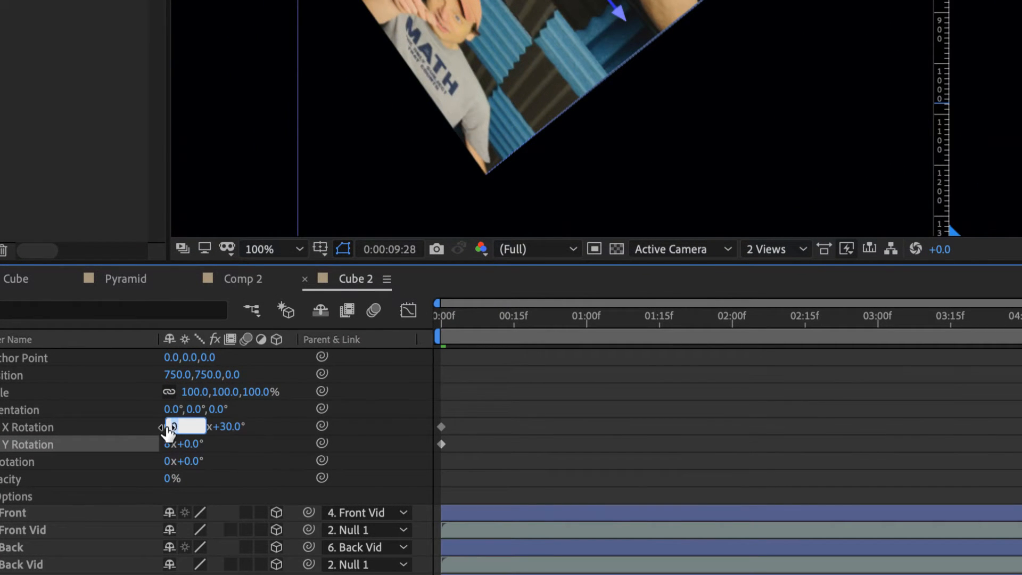
type("4")
key("Return")
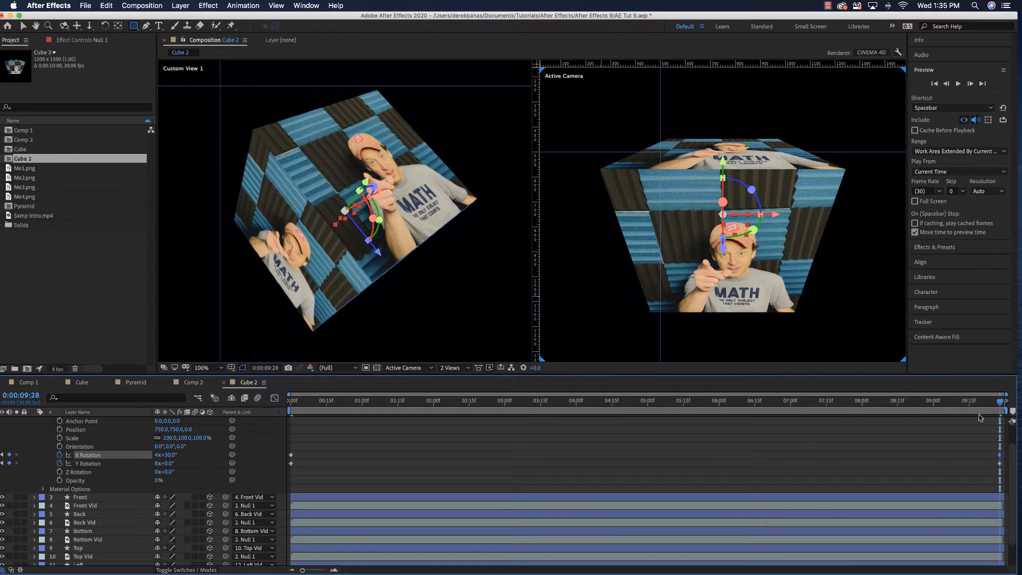
Preview the cube spinning on both axes, scrub to 0:00:09:28 and return to the start
key("space")
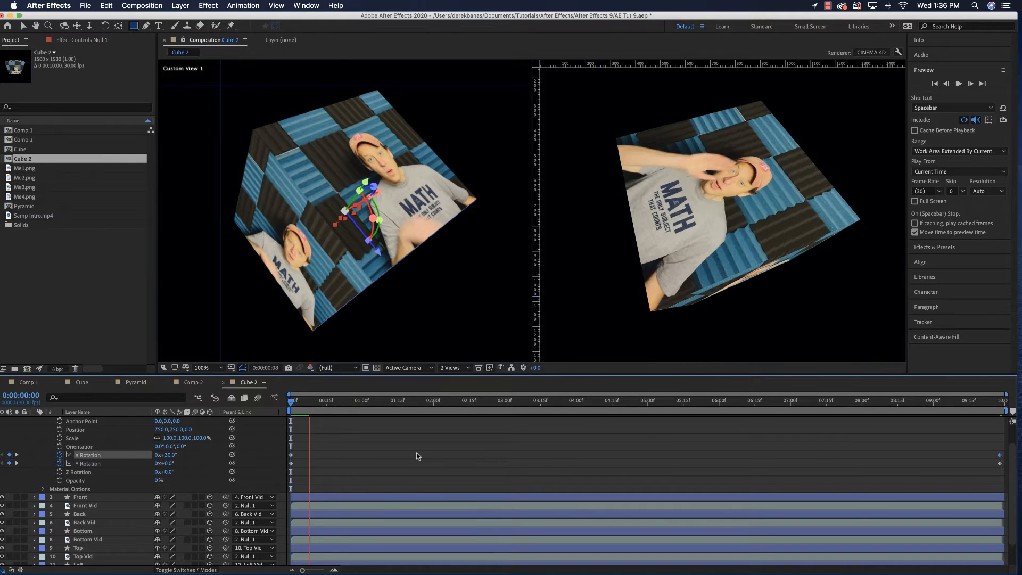
key("space")
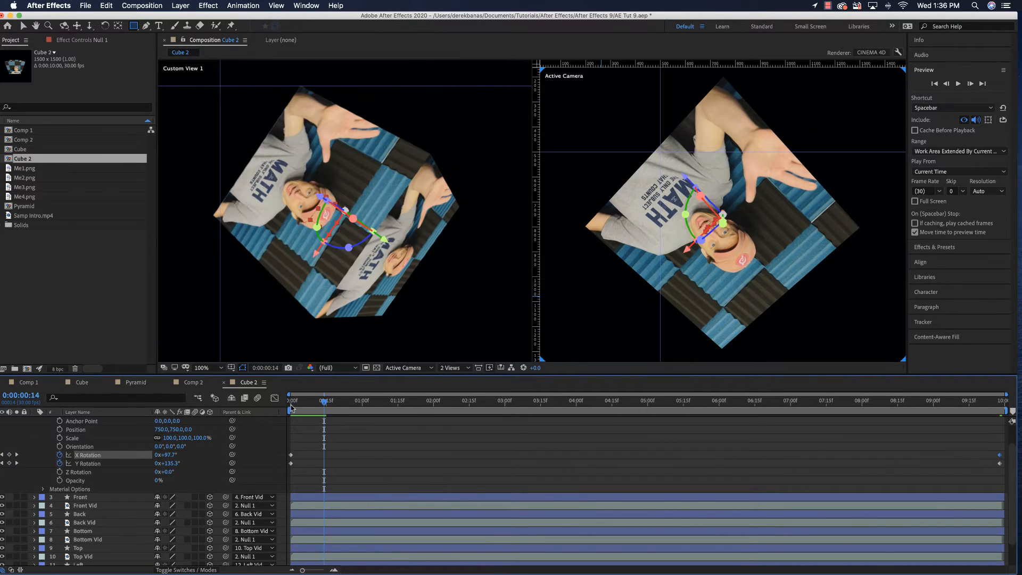
left_click_drag(324, 405, 1000, 421)
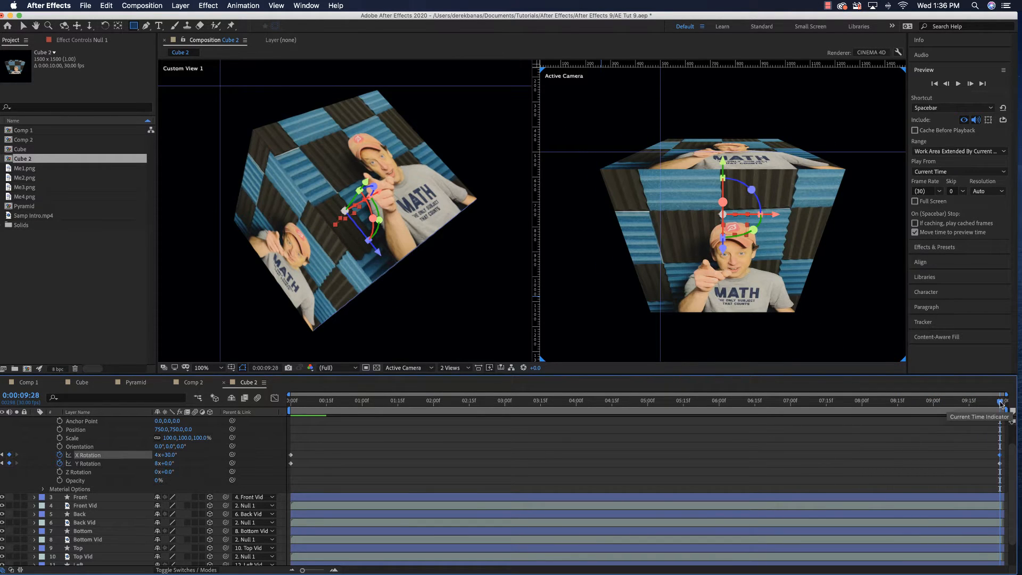
left_click_drag(999, 404, 290, 426)
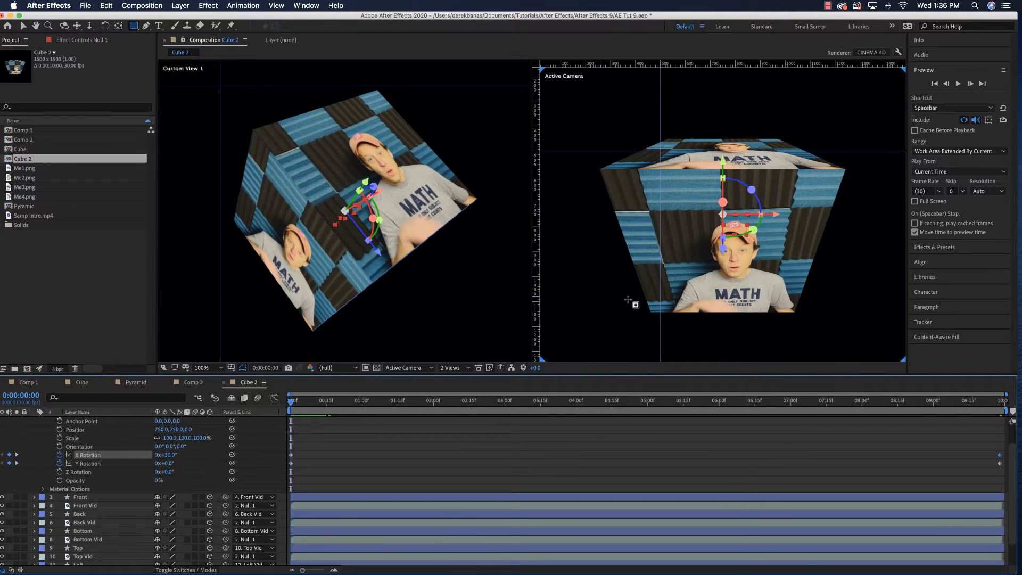
Save the project and duplicate the original Cube composition
key("super+s")
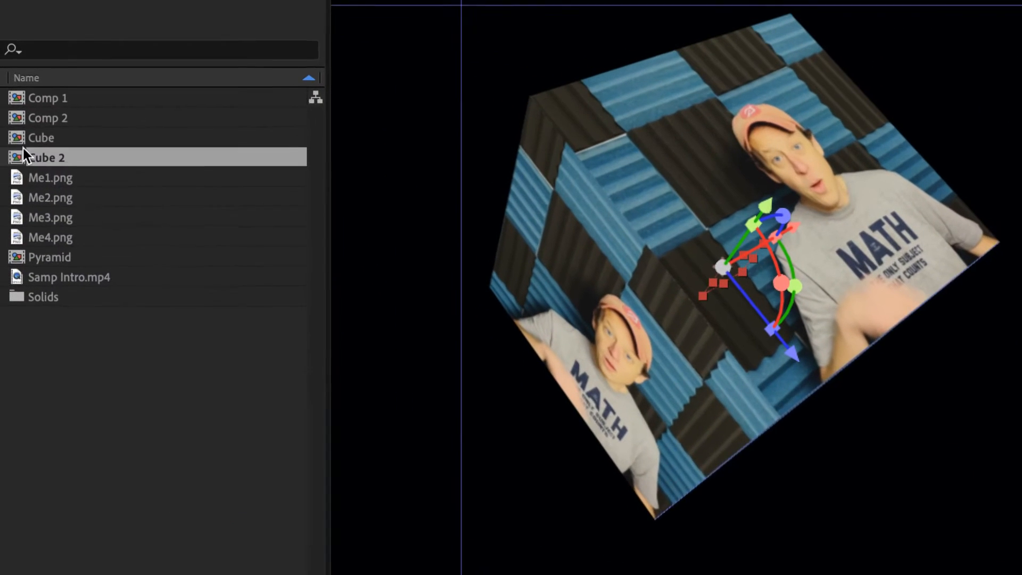
left_click(24, 149)
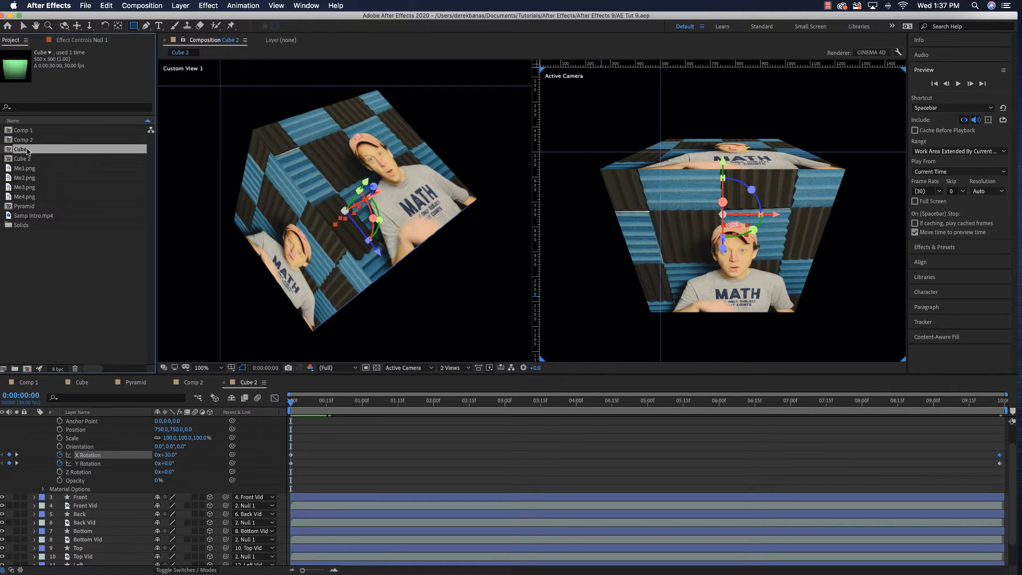
key("super+d")
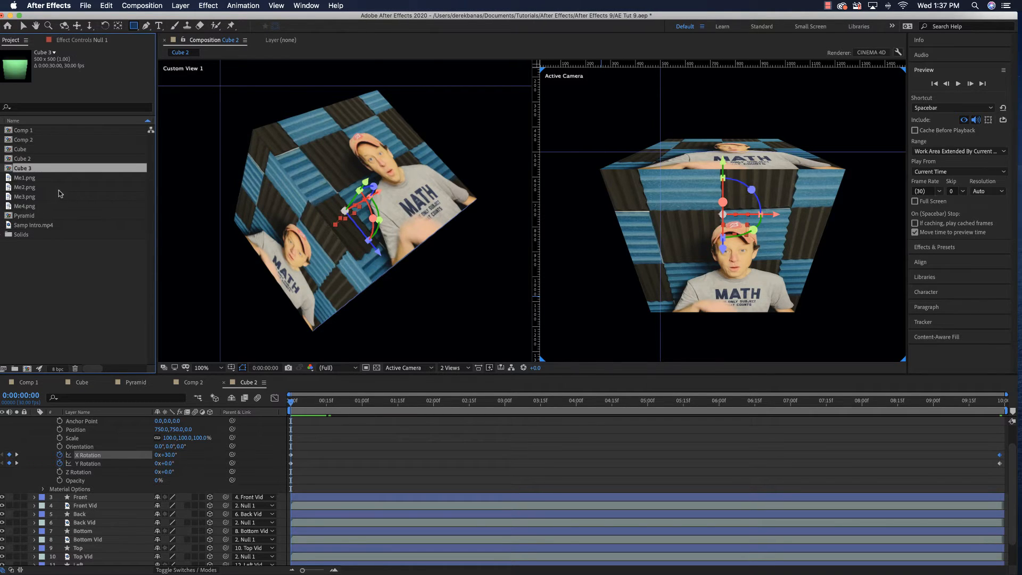
Rename the Cube 2 composition to Video Cube
left_click(23, 159)
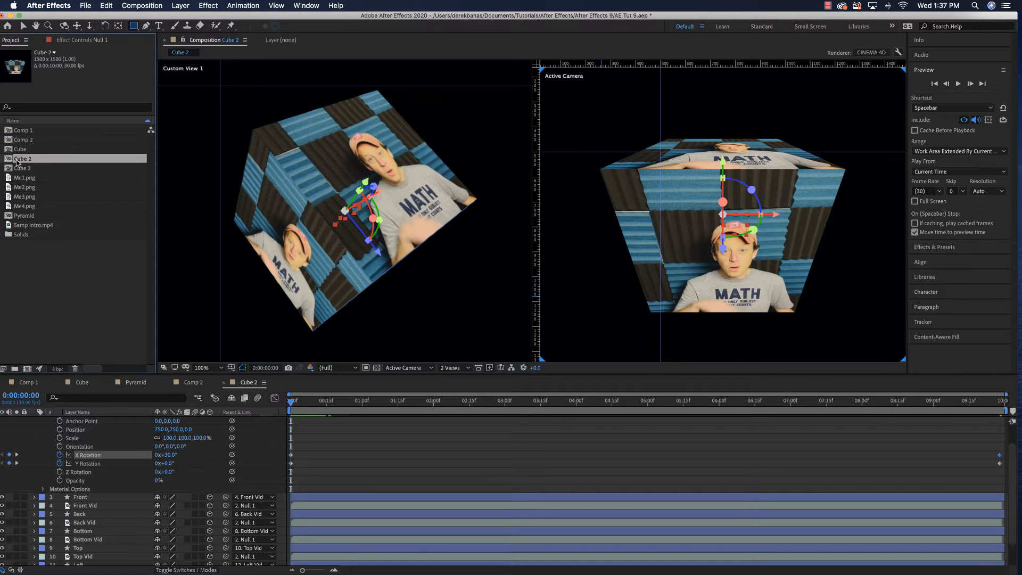
key("Return")
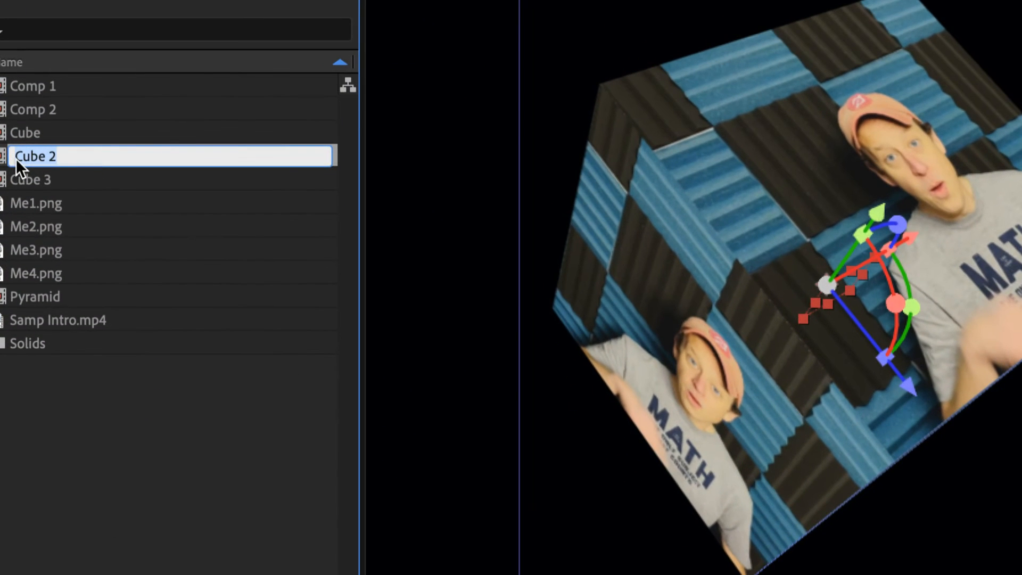
type("Video Cube")
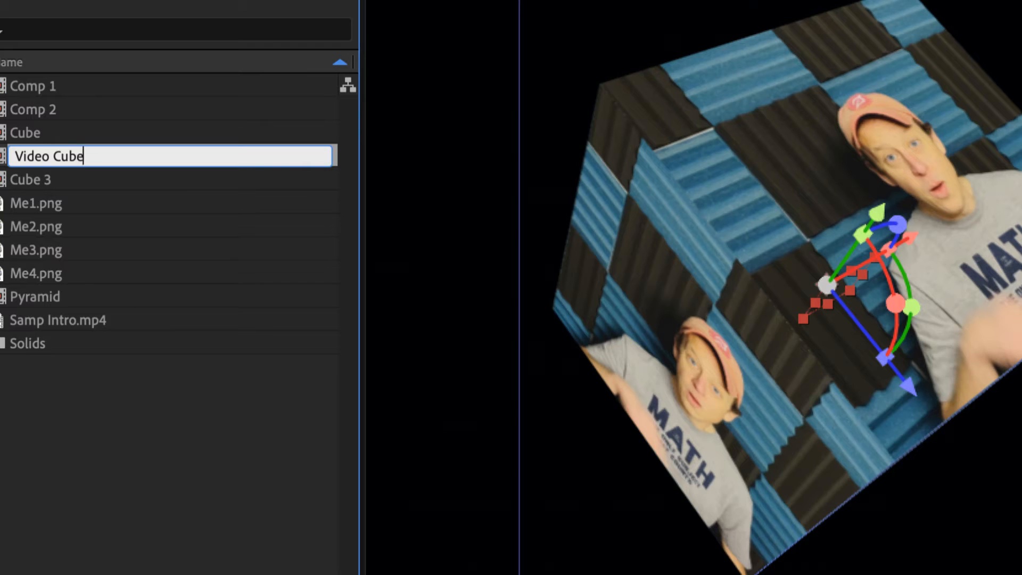
key("Return")
Rename the Cube 3 composition to Picture Cube
left_click(34, 165)
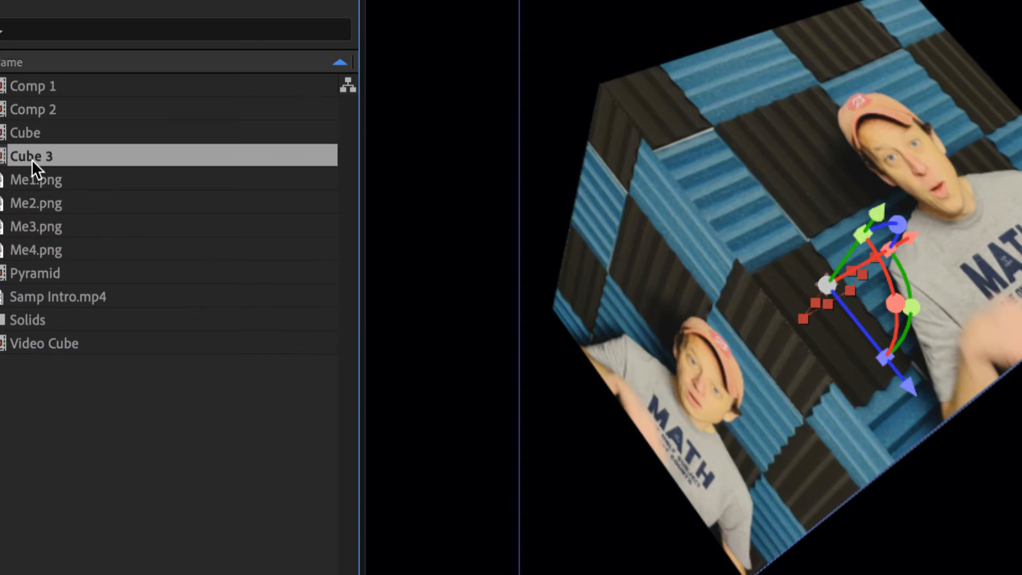
key("Return")
type("Pictur")
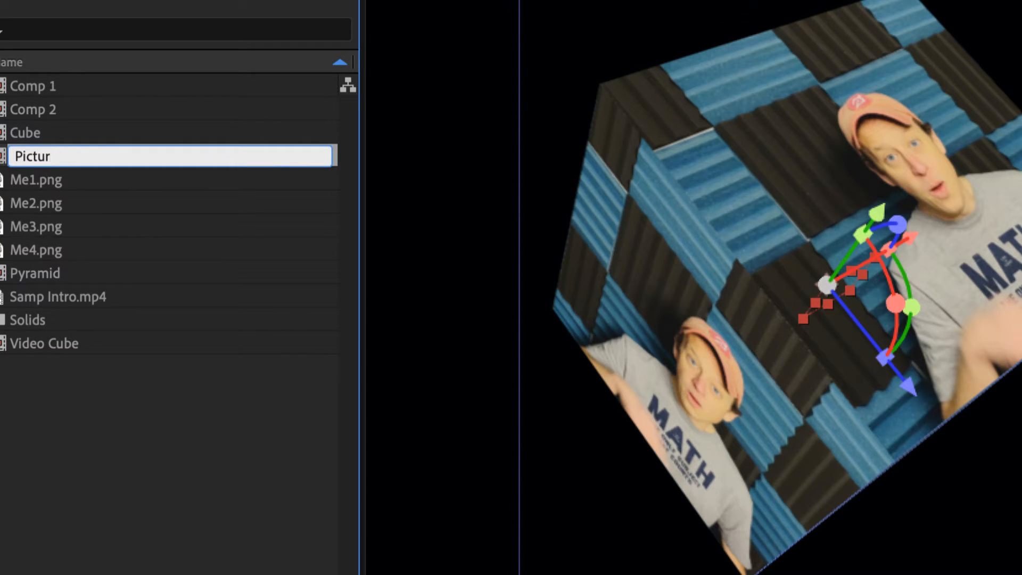
type("e Cube")
key("Return")
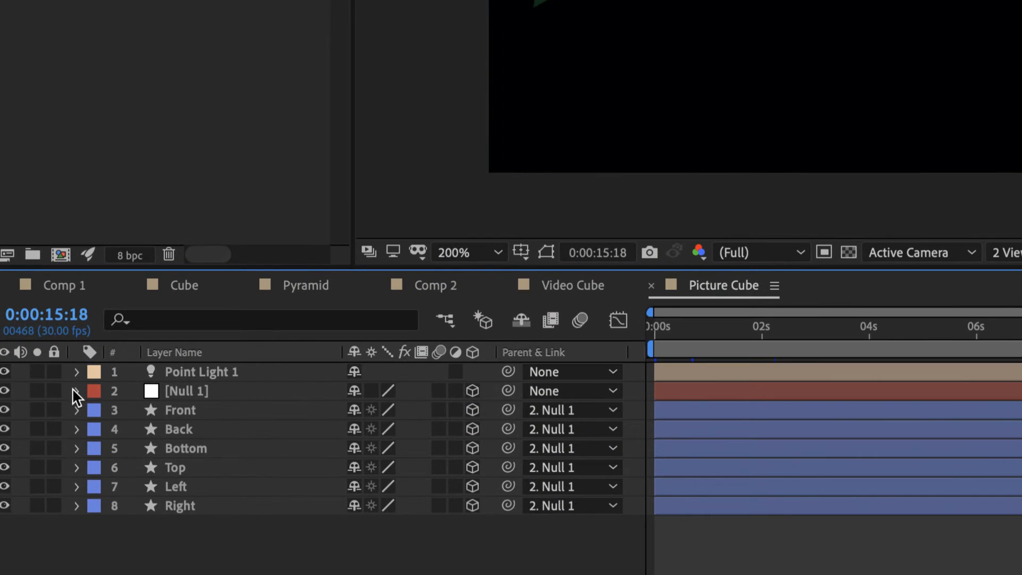
Set the X Rotation of Null 1 in Picture Cube to 0°
left_click(77, 391)
scroll(242, 452, "down", 1)
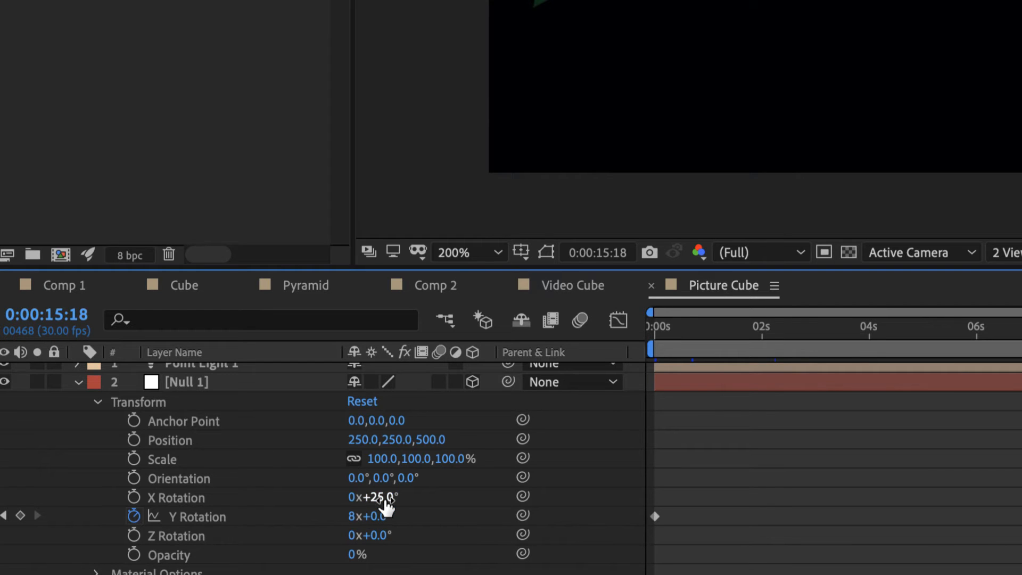
type("0")
key("Return")
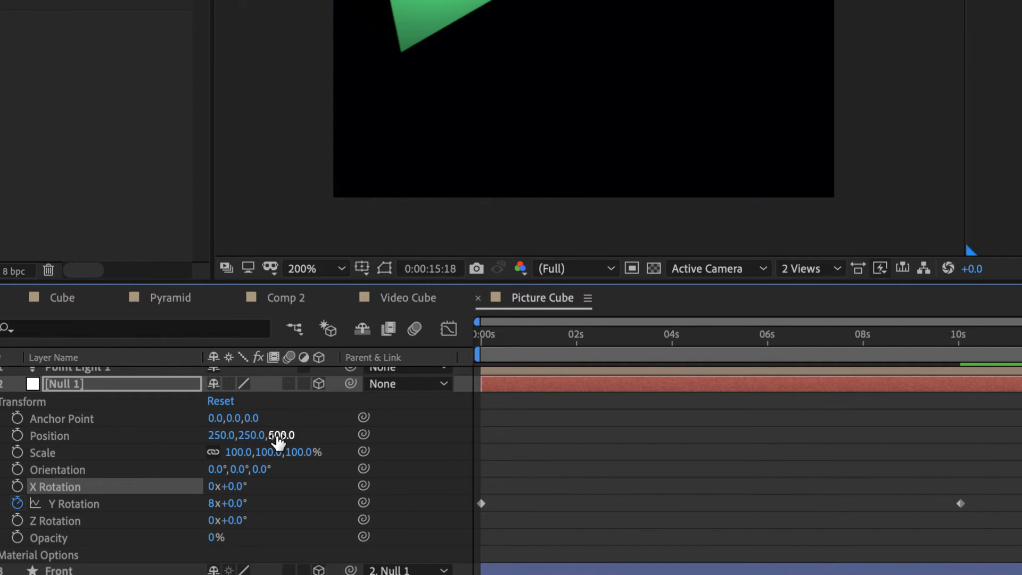
Set Null 1's Z position to 0 in Picture Cube and return to 0:00:00:00
type("0")
key("Return")
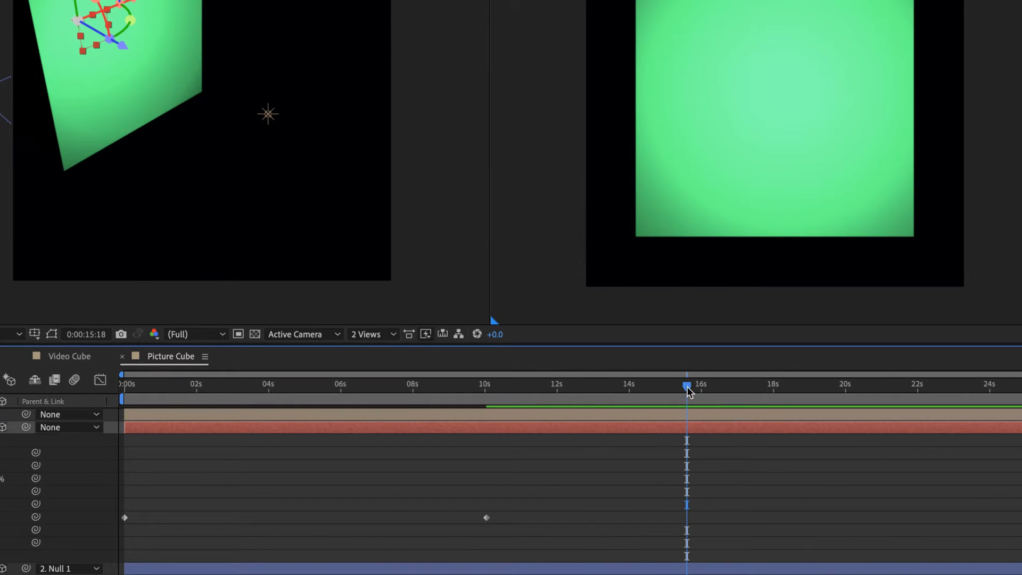
left_click_drag(663, 403, 103, 426)
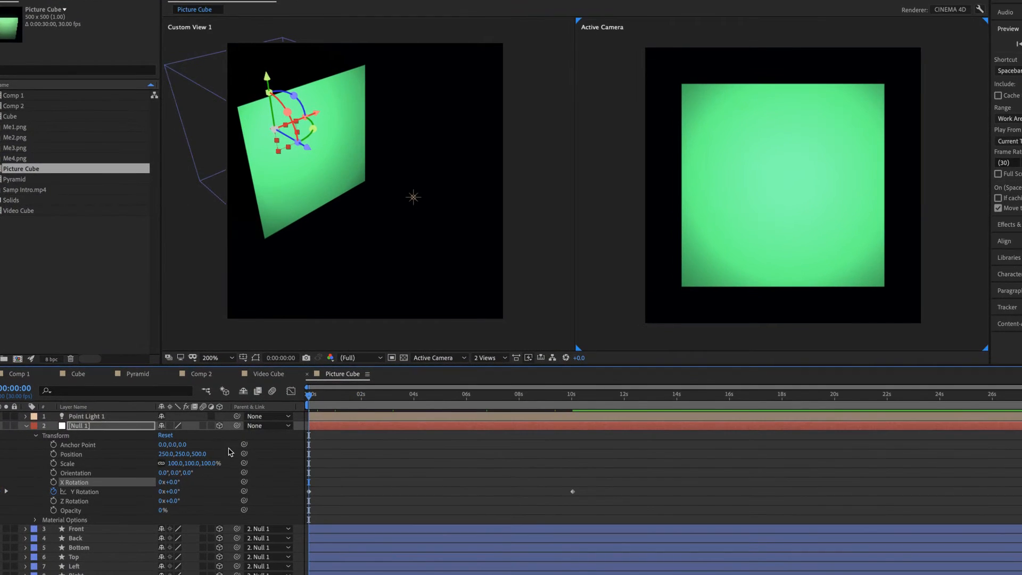
Set the Z position of Null 1 in Picture Cube to 250
left_click_drag(200, 457, 69, 458)
left_click(202, 456)
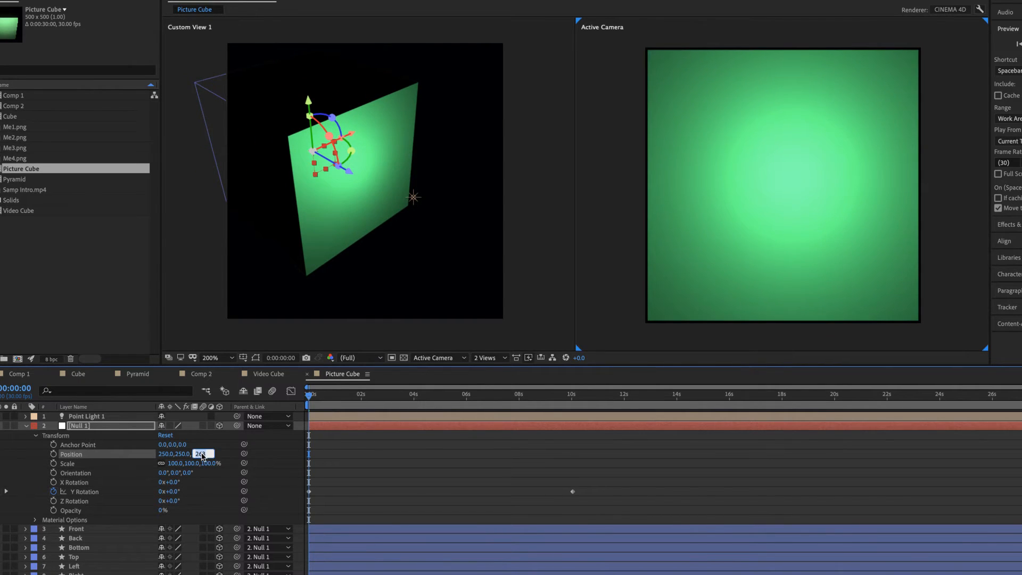
type("250")
key("Return")
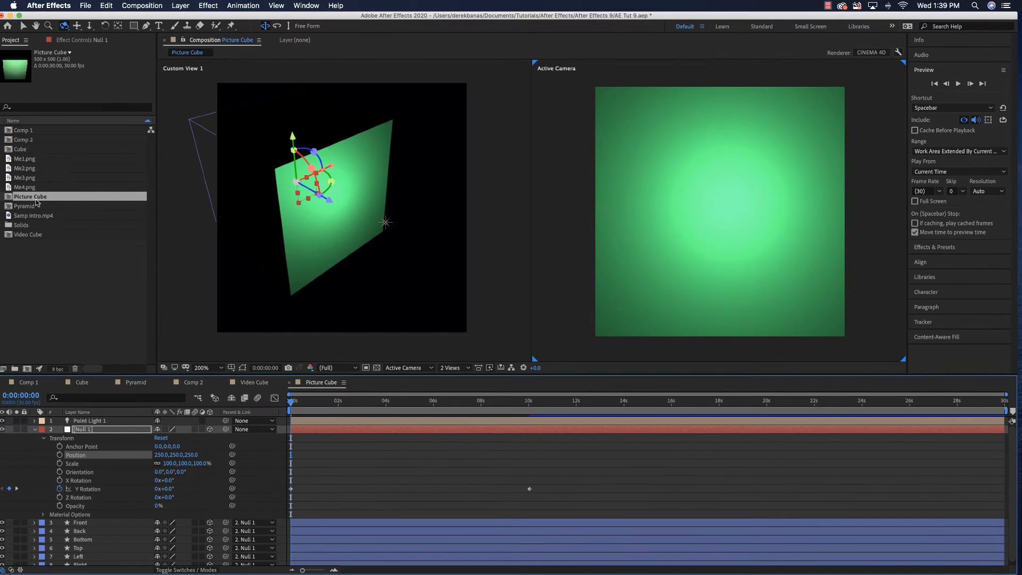
Check the composition settings of Picture Cube and close them without changes
right_click(37, 203)
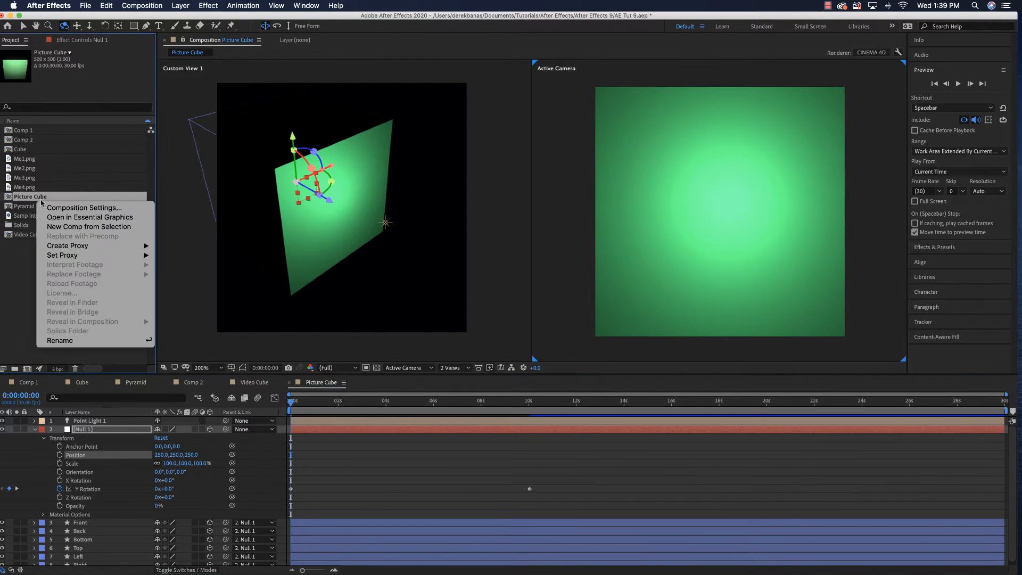
left_click(43, 207)
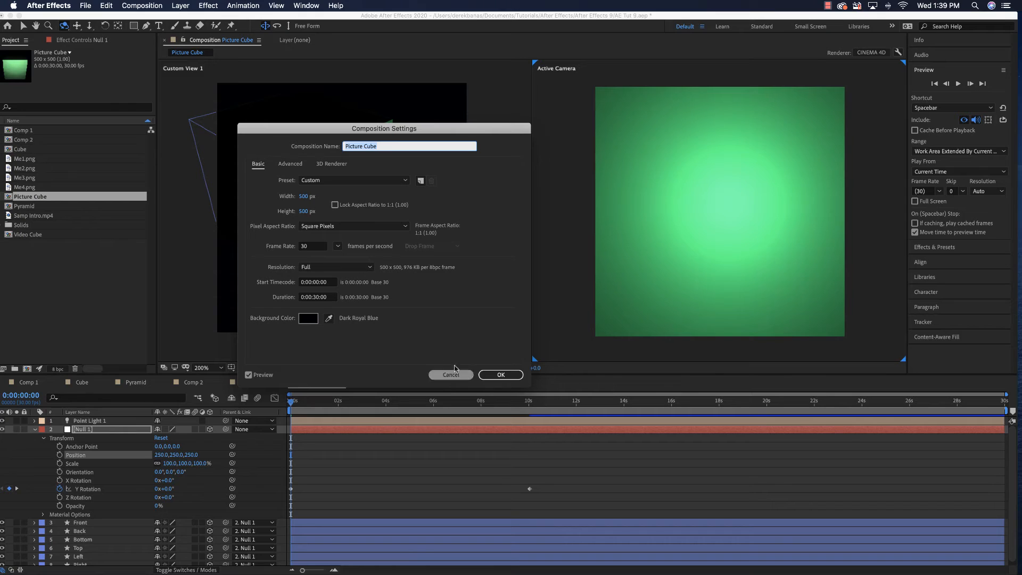
left_click(501, 375)
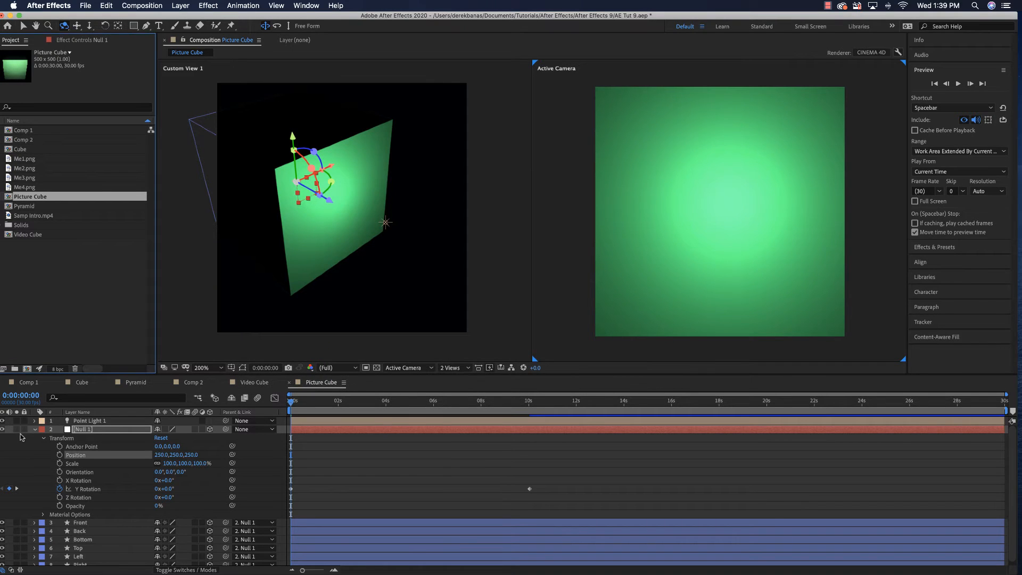
Hide Point Light 1 and view the cube from the Front and then the Left
left_click(2, 420)
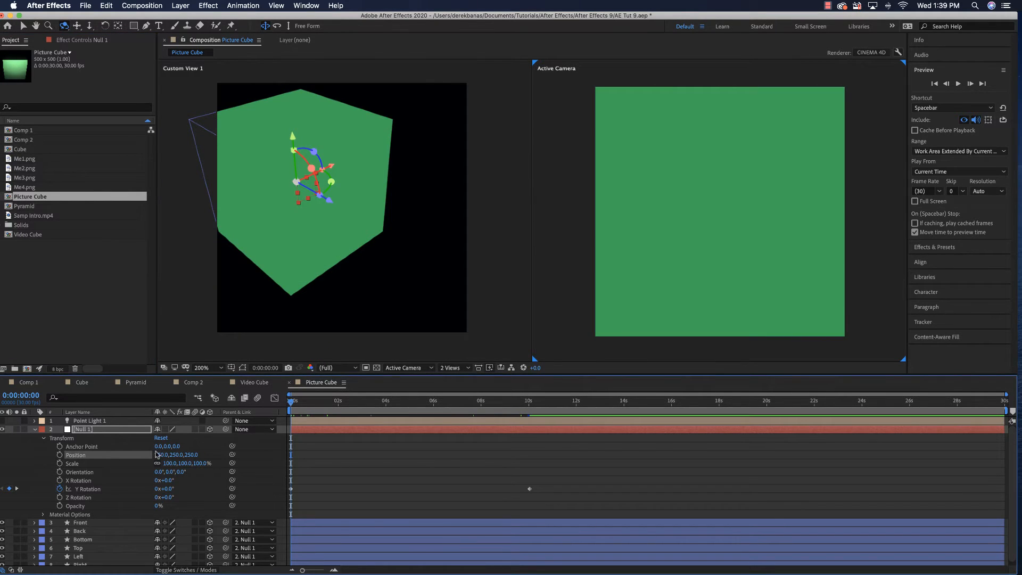
left_click(432, 370)
left_click(421, 393)
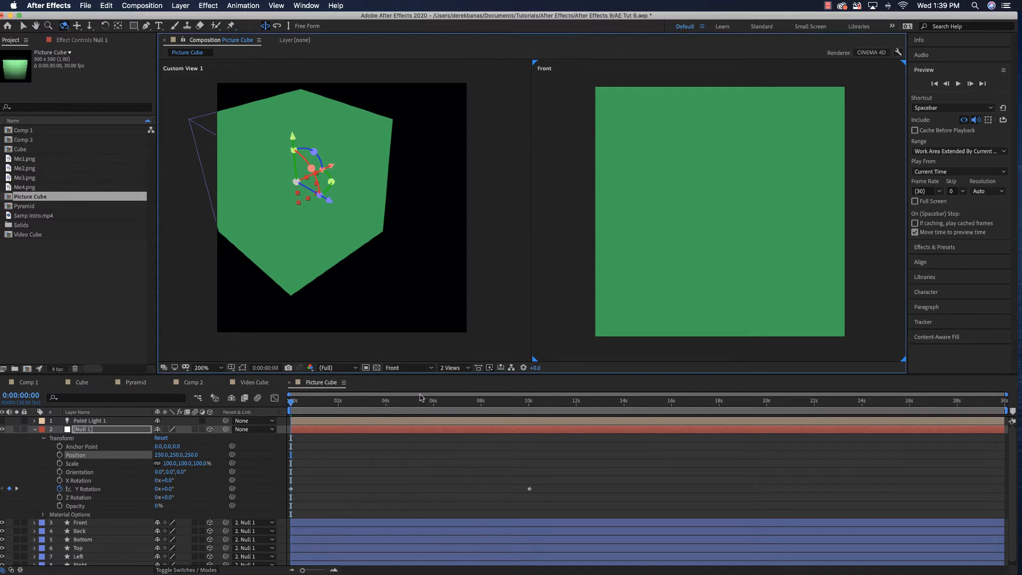
left_click(432, 368)
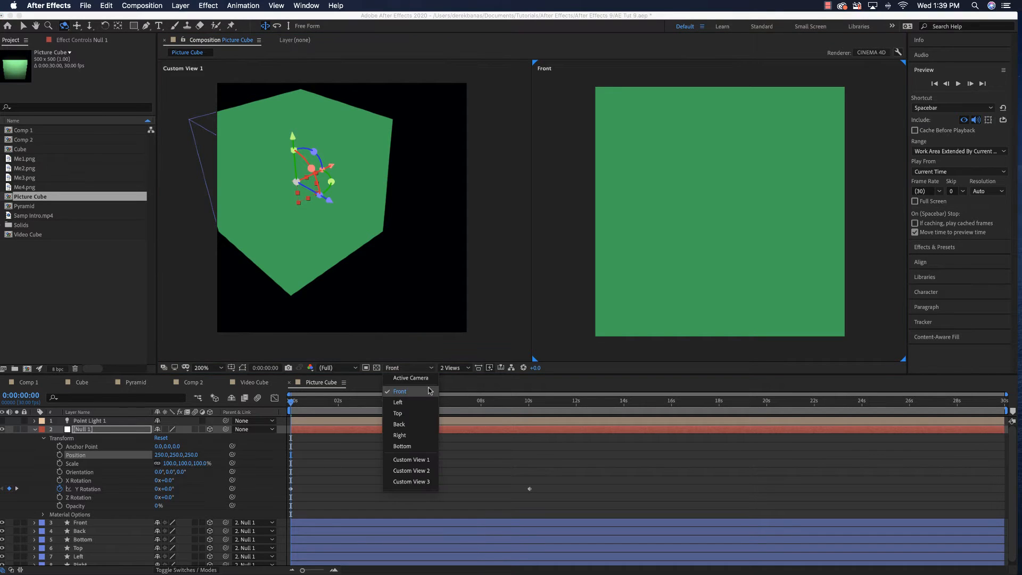
left_click(427, 402)
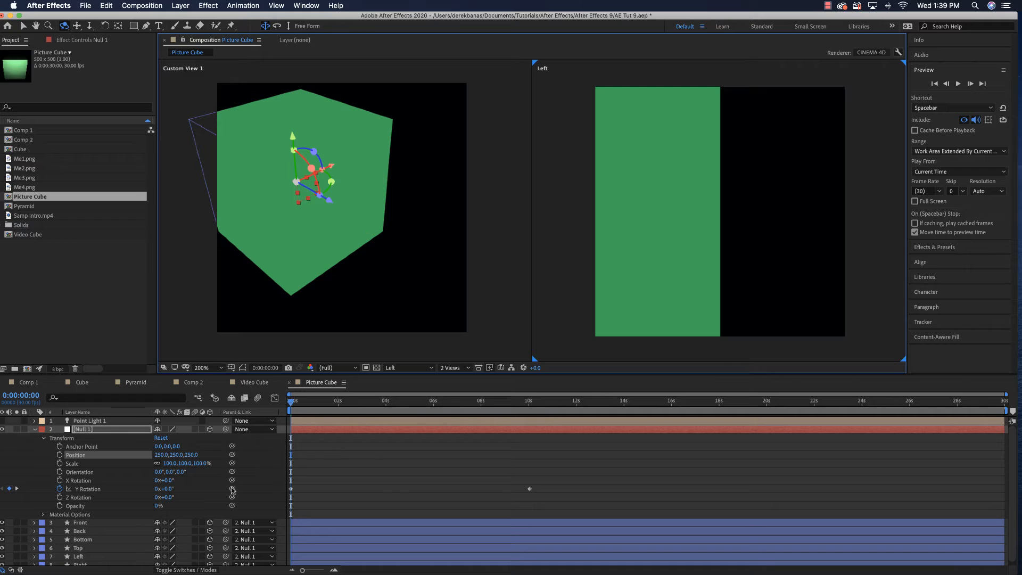
Set Null 1's Z position to 0 to align the cube with the frame in the Left view
left_click(193, 455)
type("0")
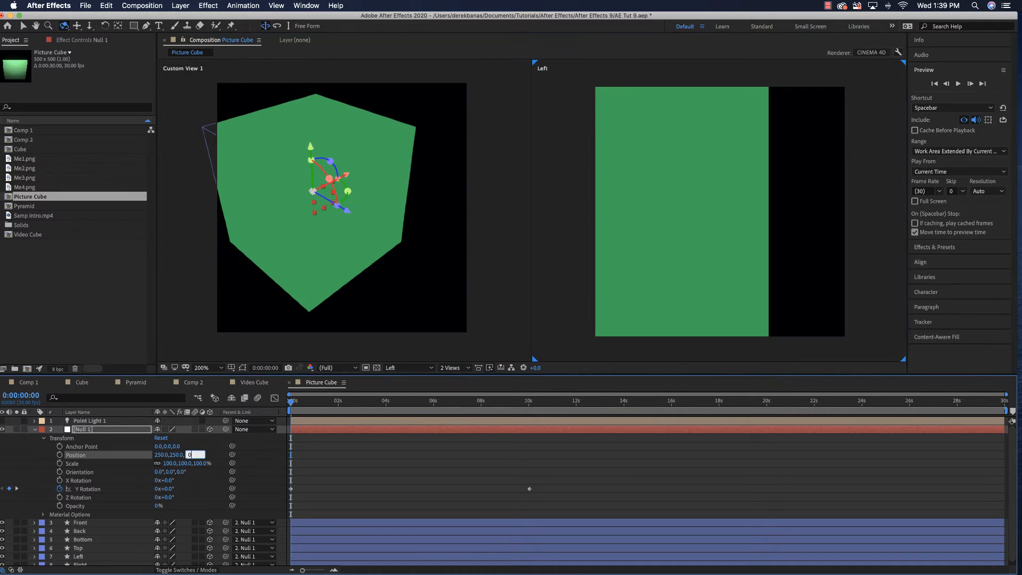
key("Return")
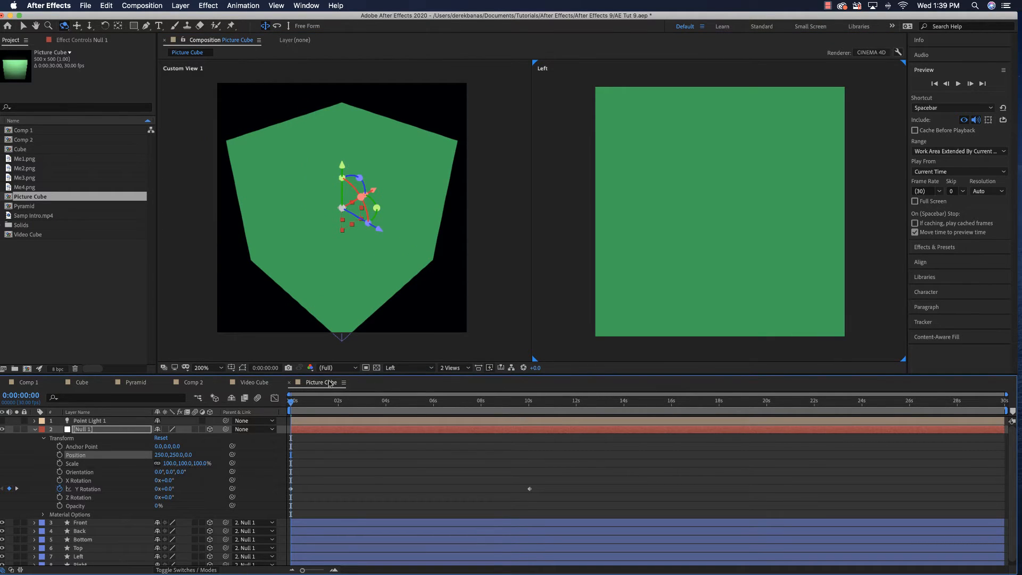
Check the cube's alignment in the Front, Top, Back, Right and Bottom views, ending on the Front view
left_click(407, 369)
left_click(406, 413)
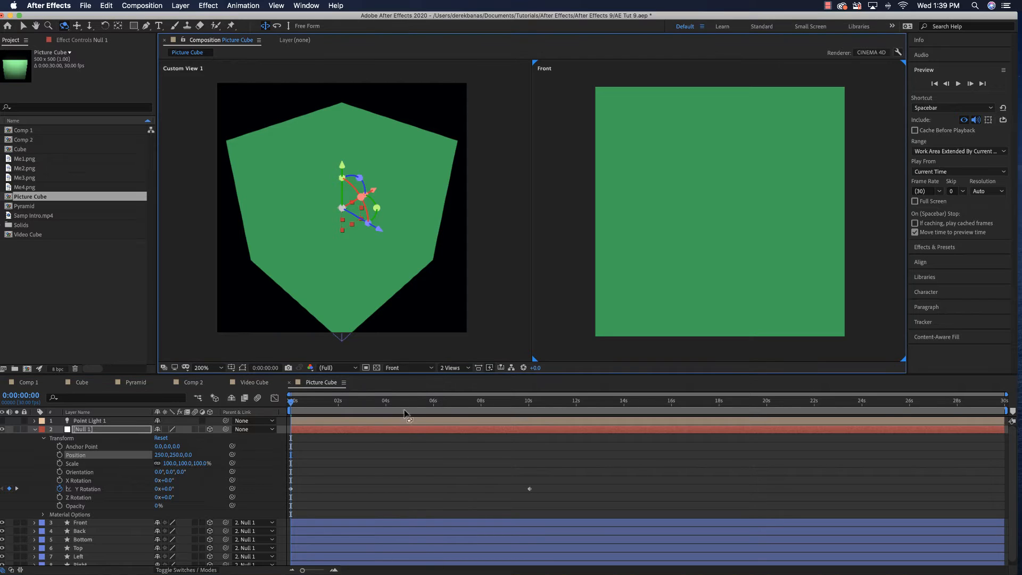
left_click(426, 369)
left_click(424, 414)
left_click(418, 369)
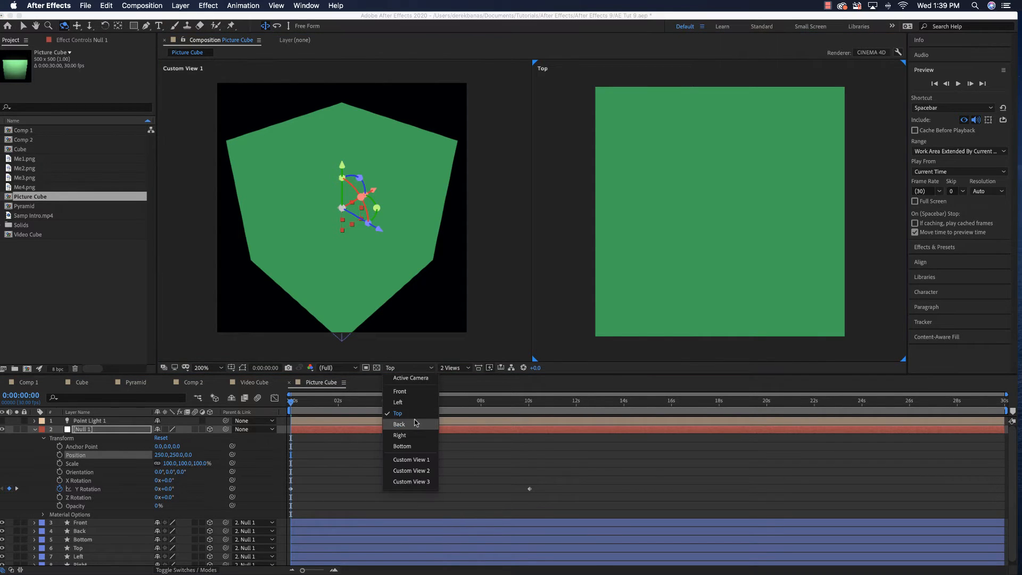
left_click(415, 423)
left_click(409, 368)
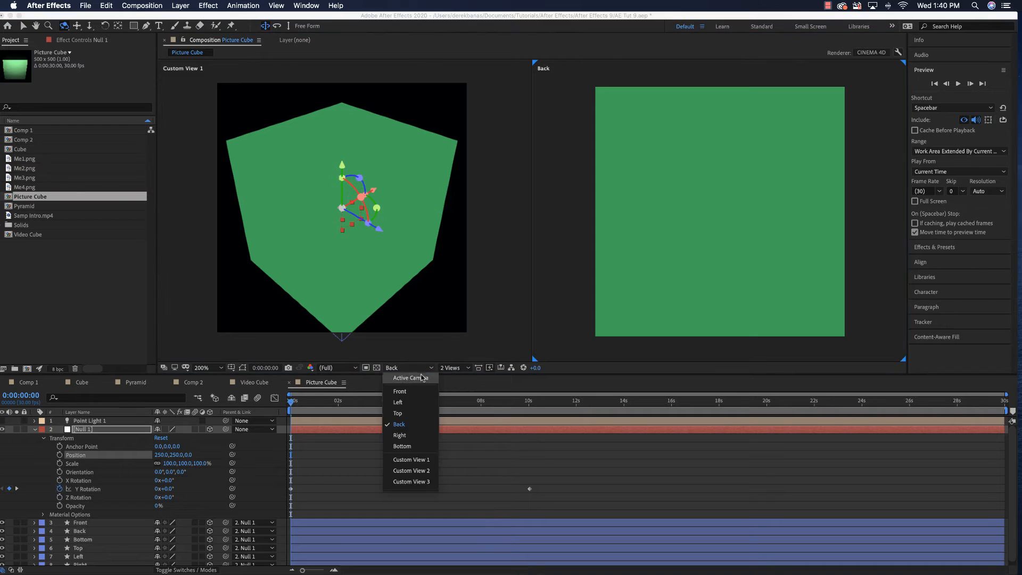
left_click(414, 435)
left_click(416, 368)
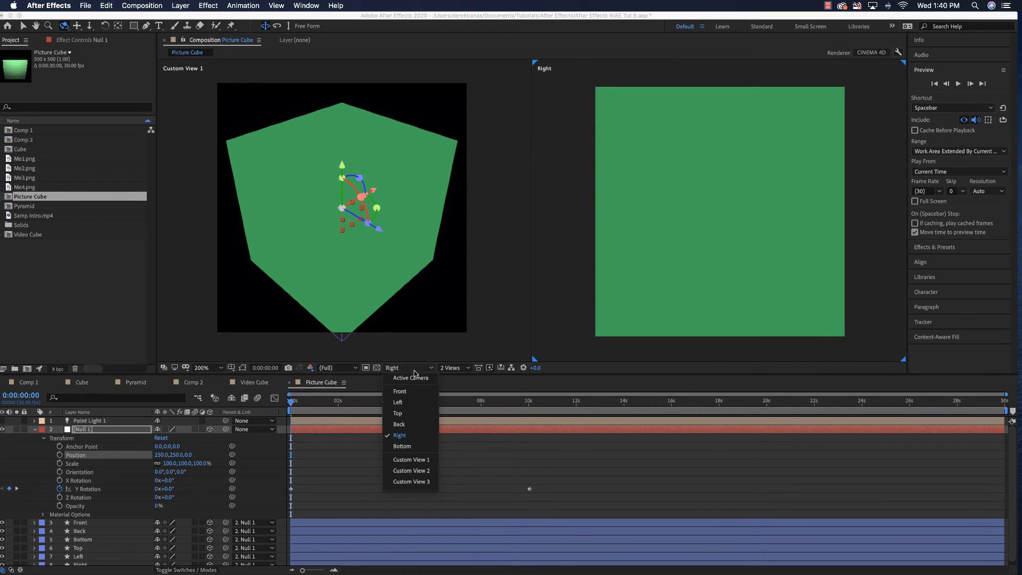
left_click(412, 446)
left_click(414, 368)
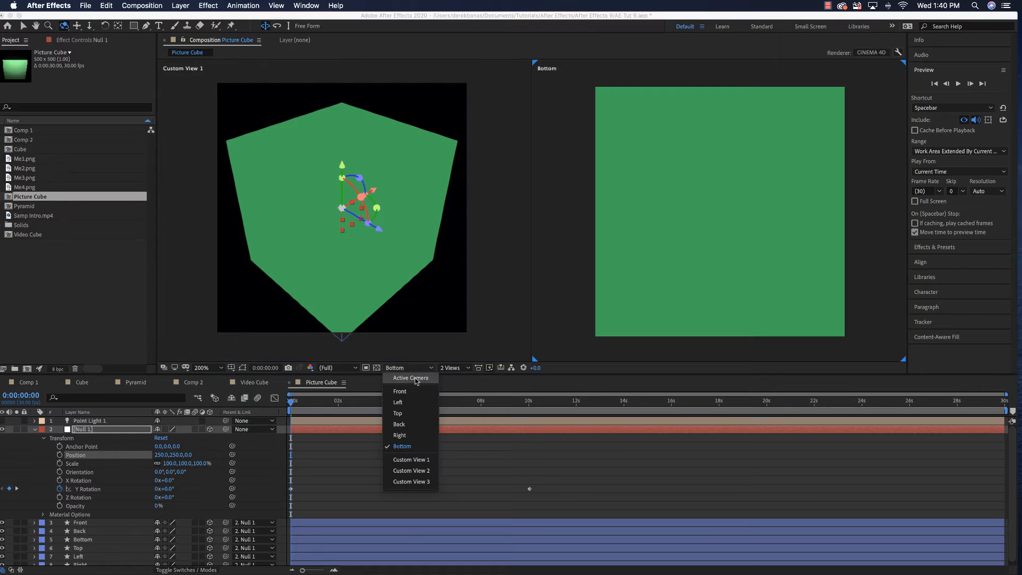
left_click(414, 391)
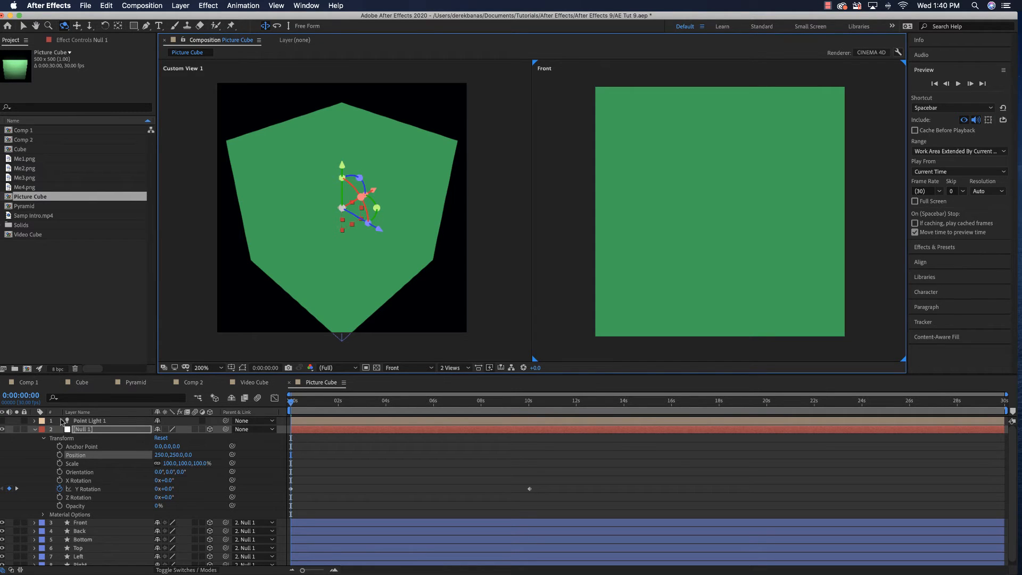
Add Me1.png to Picture Cube directly below the Front layer and rename the new layer Front Pic
left_click(34, 429)
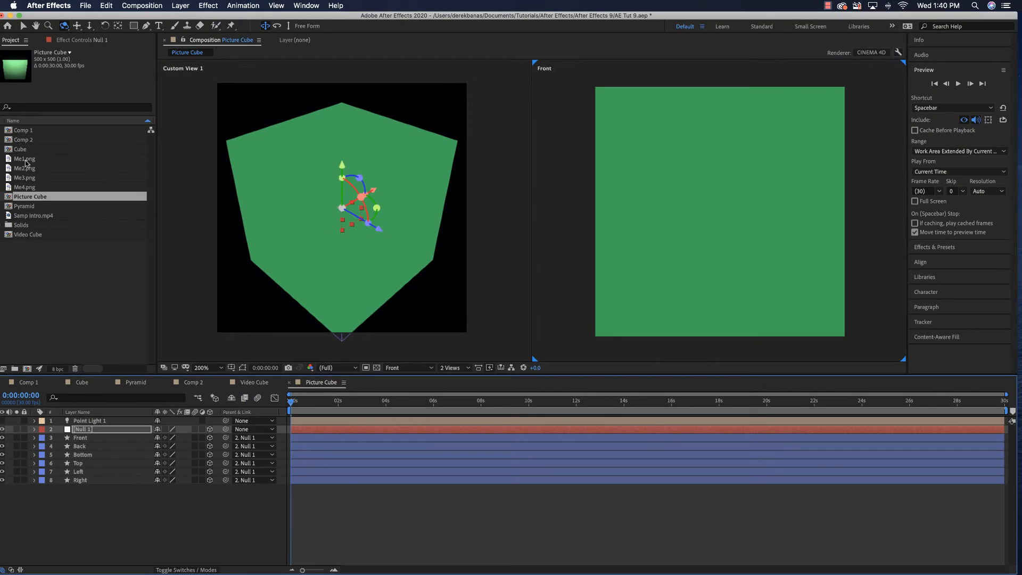
left_click(45, 180)
left_click_drag(27, 165, 90, 442)
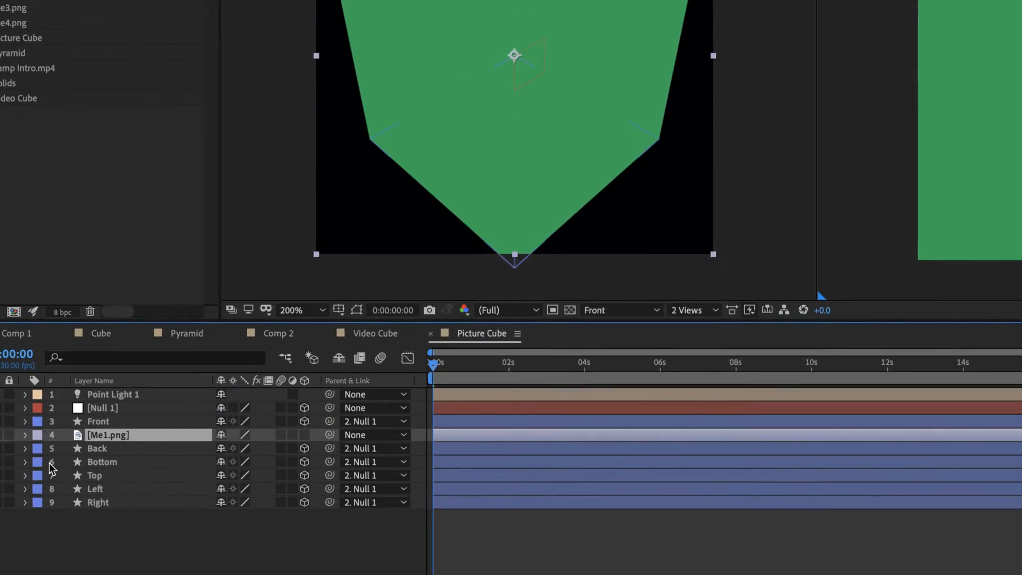
key("Return")
type("Fron")
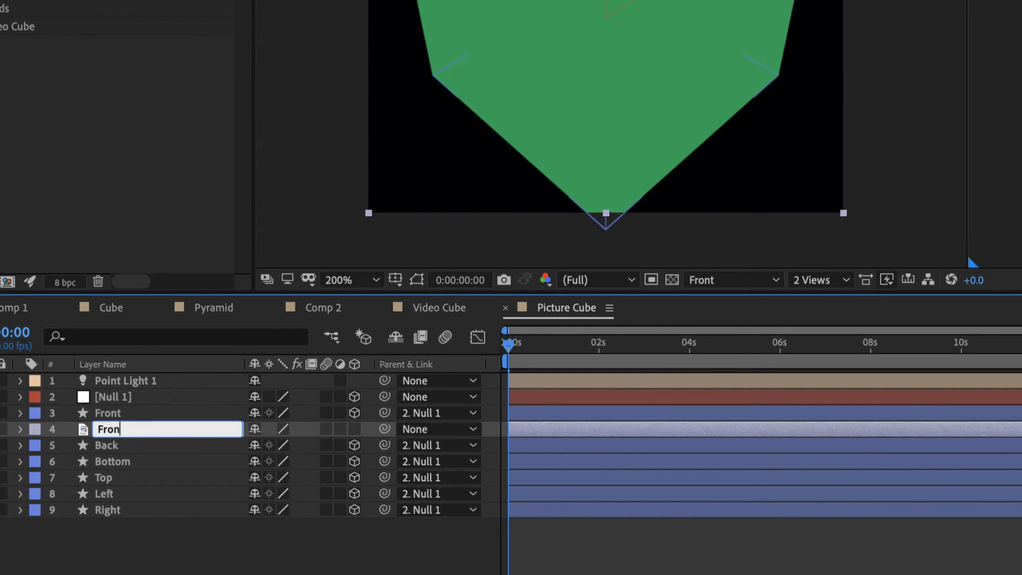
type("t Pic")
key("Return")
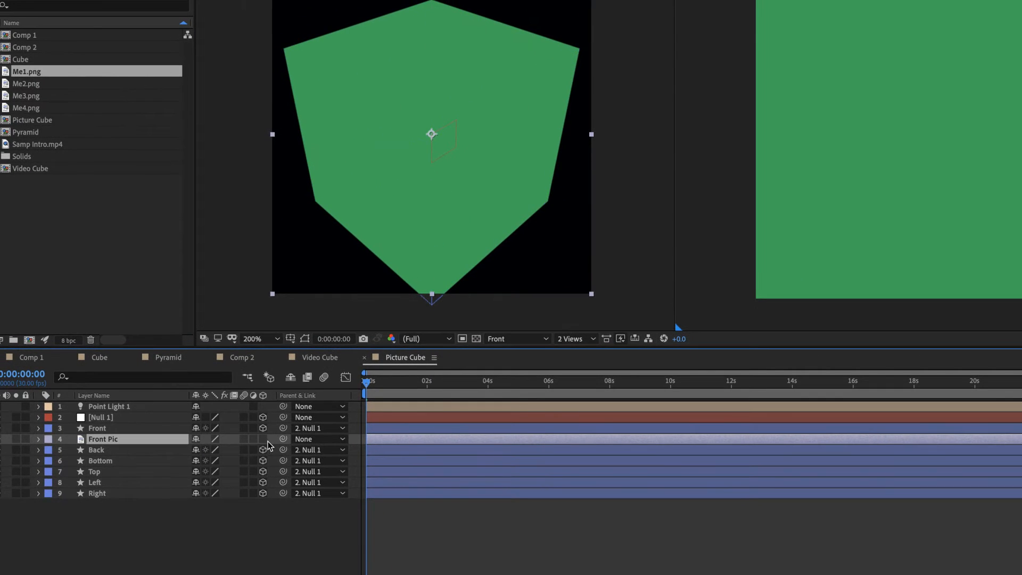
Make Front Pic a 3D layer and set its Z position to -250 to place it on the cube's front face
left_click(263, 439)
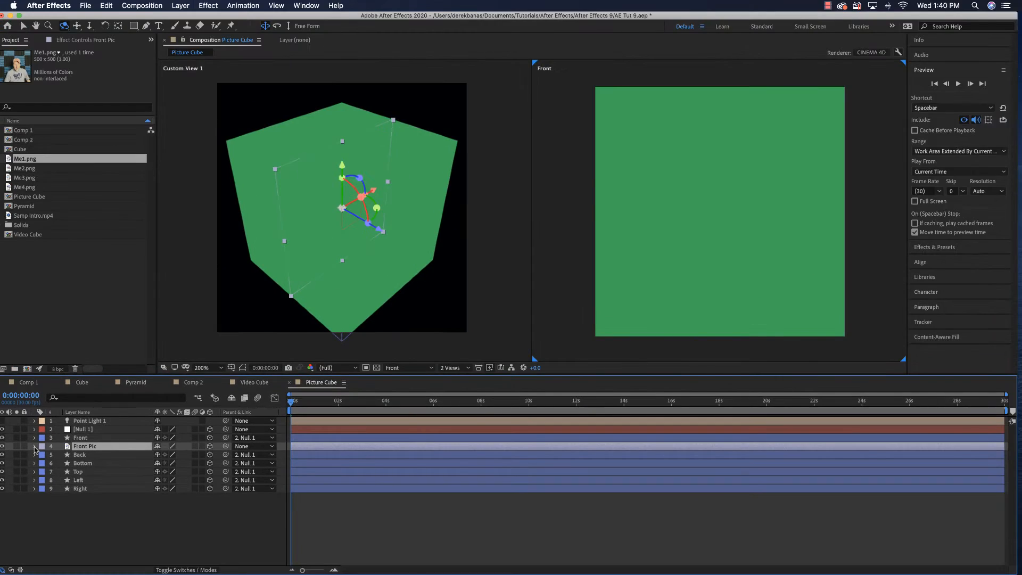
left_click(38, 439)
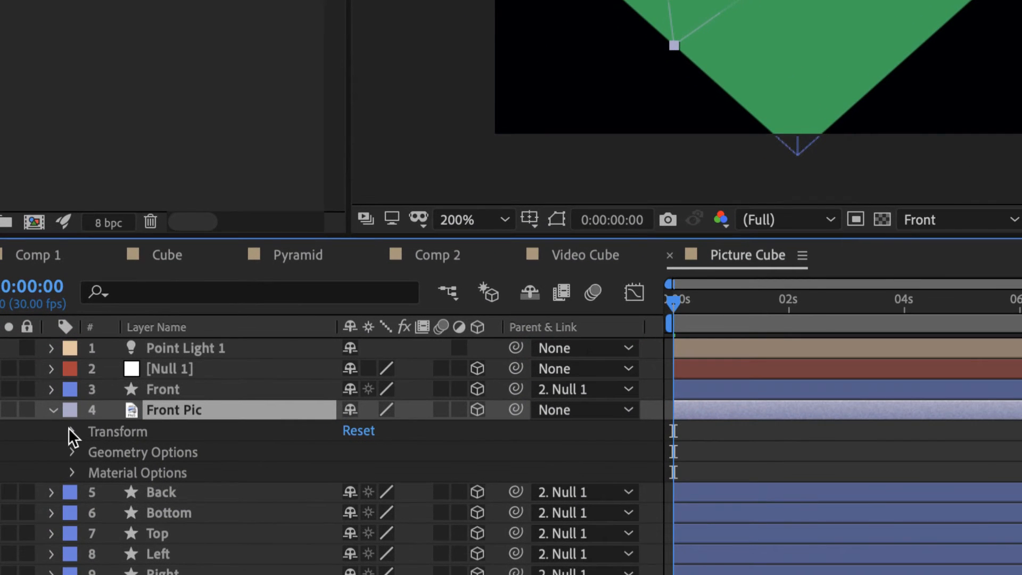
left_click(42, 455)
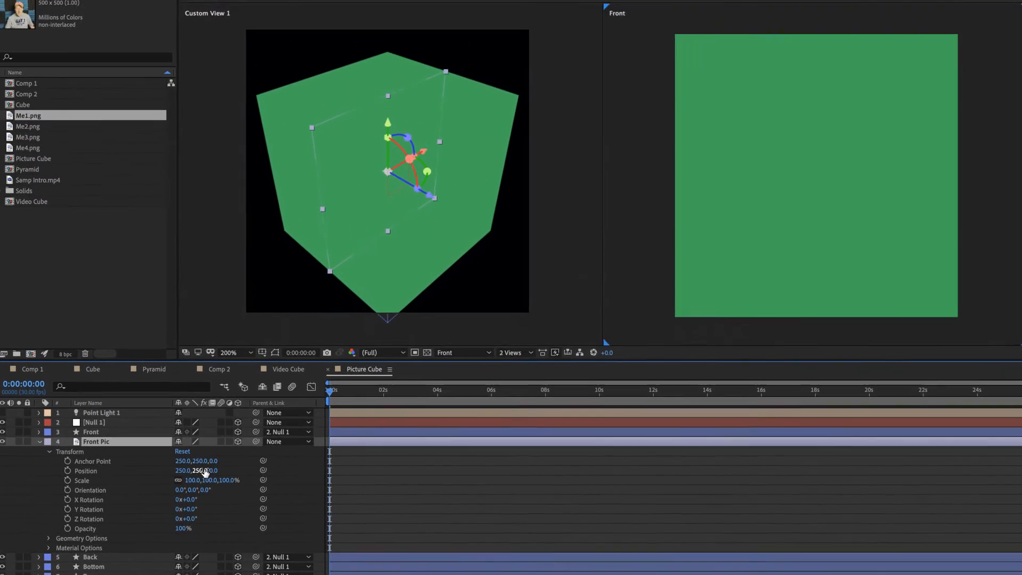
left_click_drag(426, 472, 424, 472)
left_click_drag(209, 470, 173, 470)
left_click(215, 470)
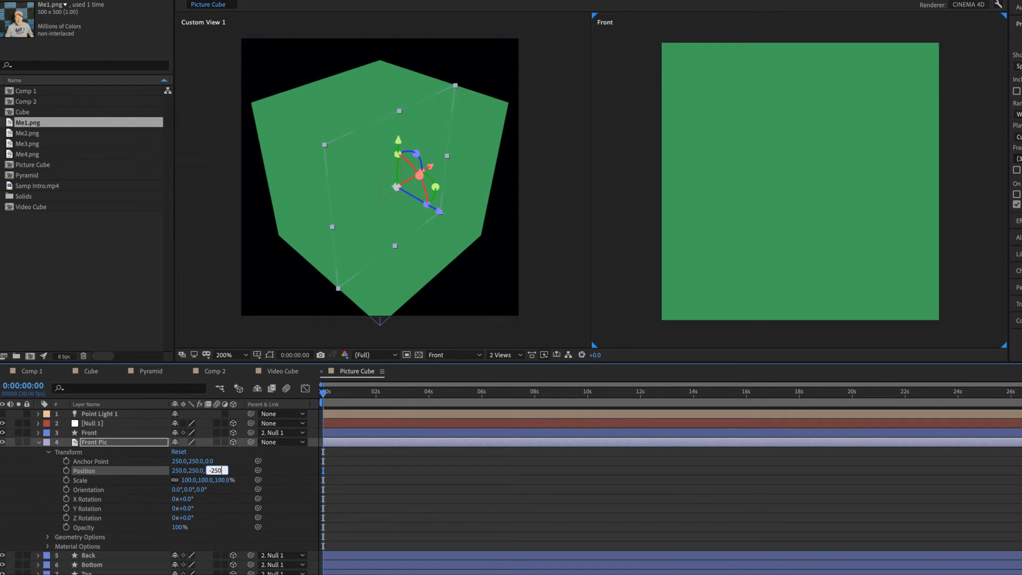
type("-250")
key("Return")
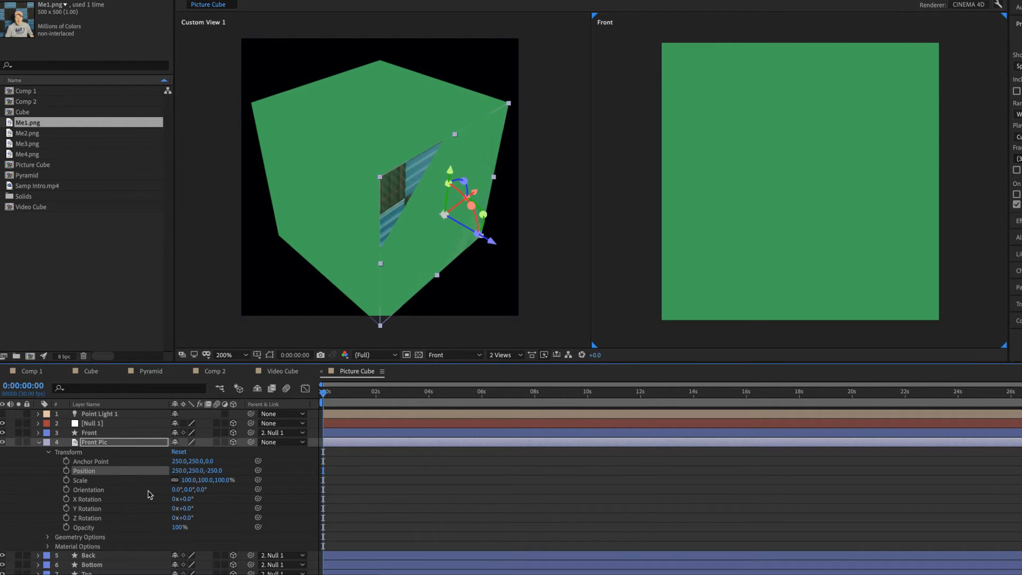
Set the Front shape layer's fill type to None so the picture shows through
left_click(86, 433)
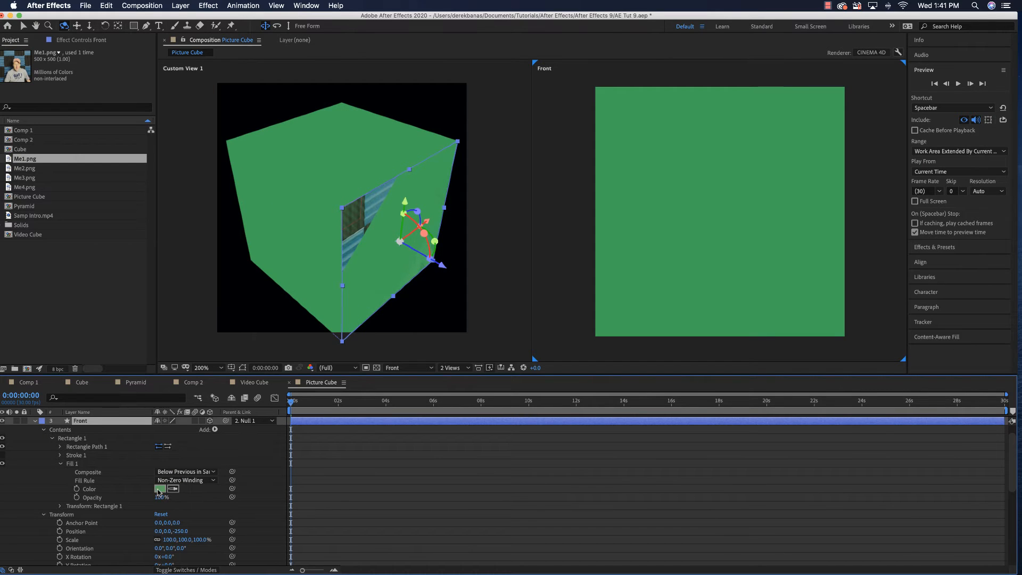
left_click(93, 489)
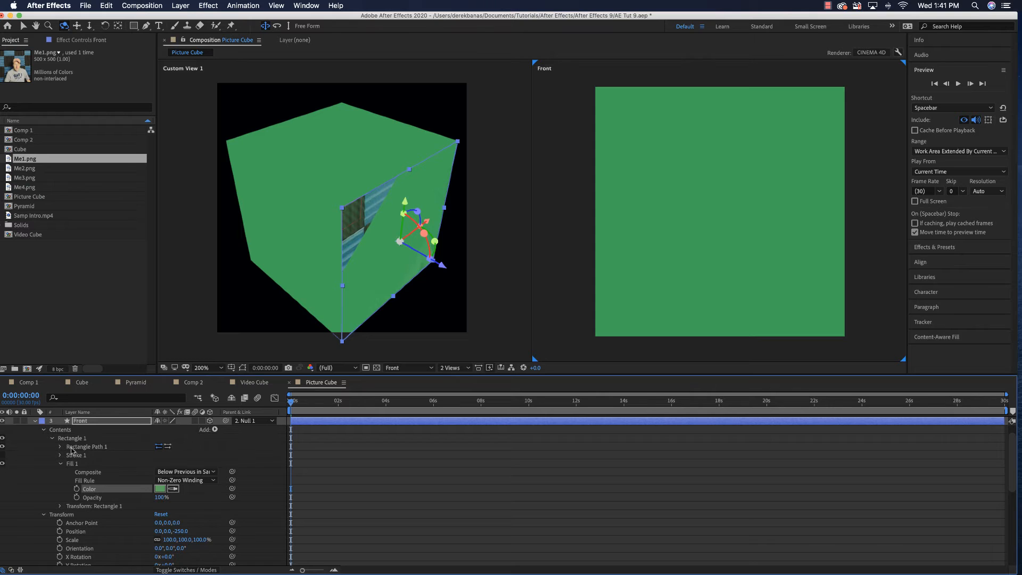
left_click(22, 26)
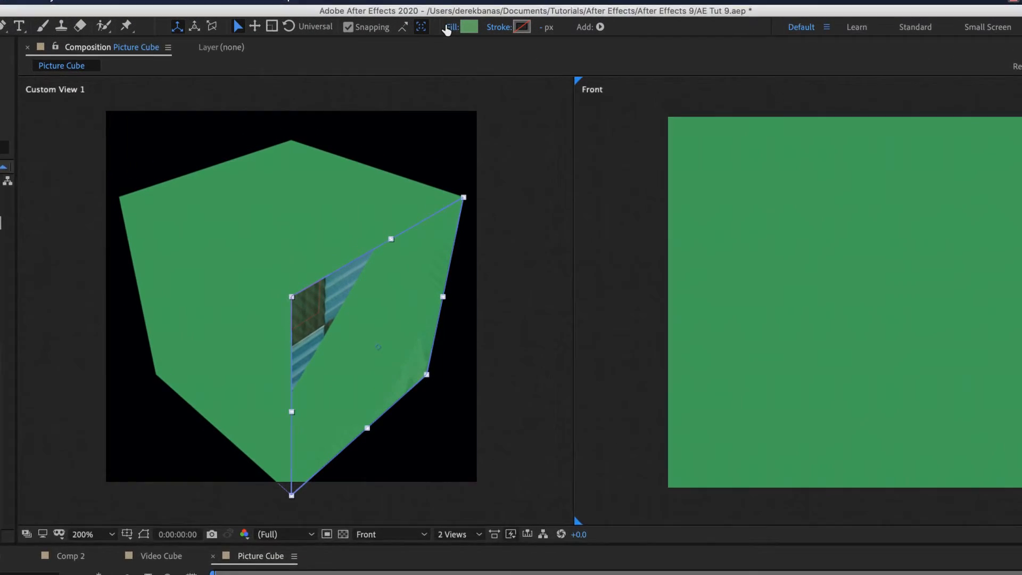
left_click(447, 27)
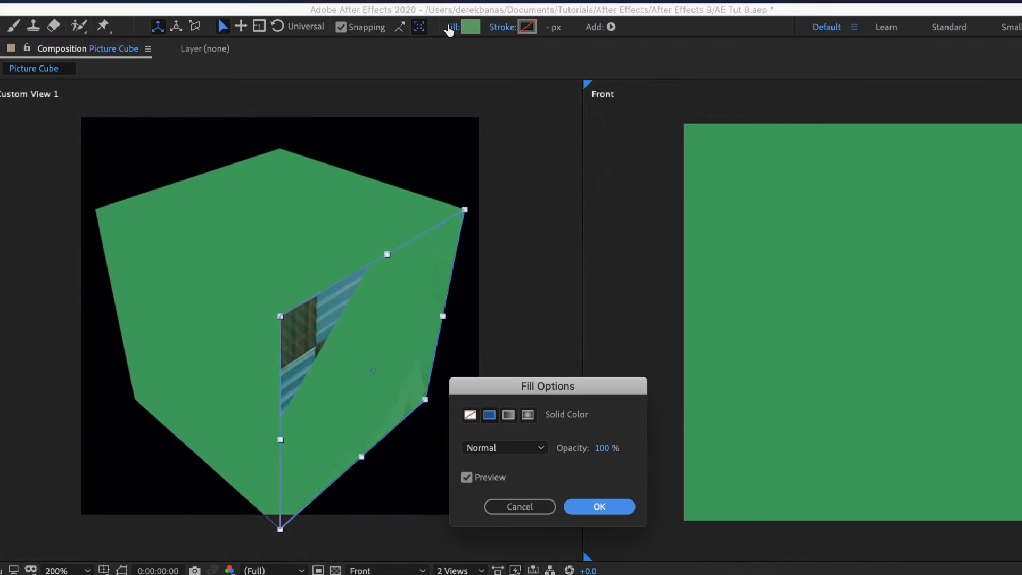
left_click(468, 415)
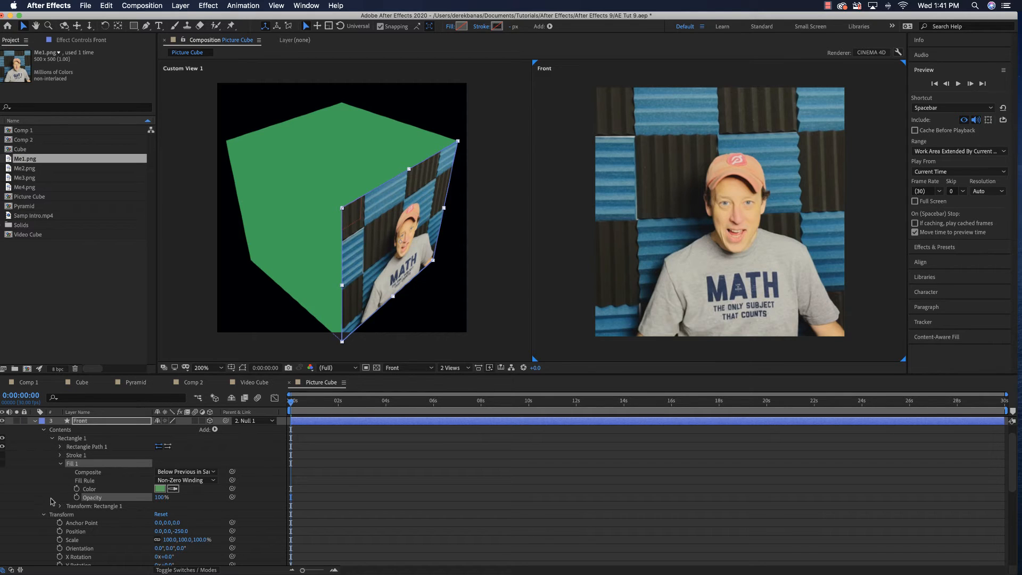
Collapse the Front and Front Pic layers, parent Front to Front Pic, and parent Front Pic to Null 1
left_click(35, 422)
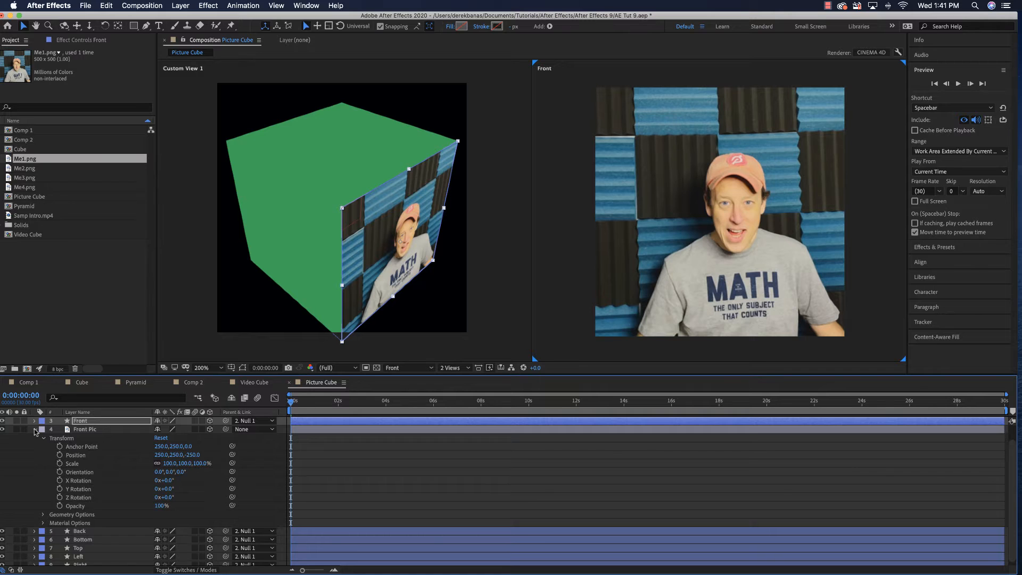
left_click(35, 429)
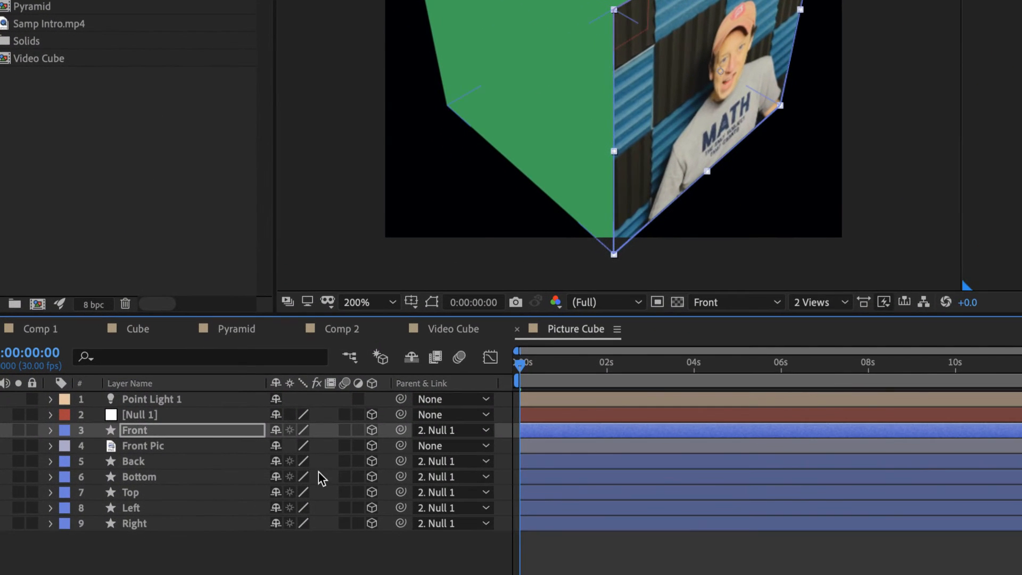
left_click_drag(400, 430, 208, 450)
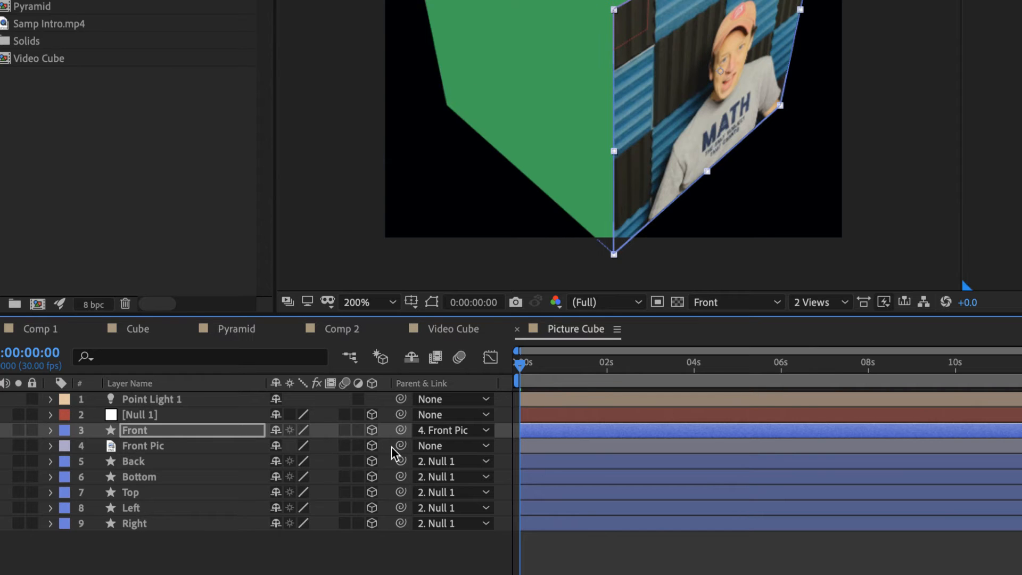
left_click_drag(401, 446, 171, 416)
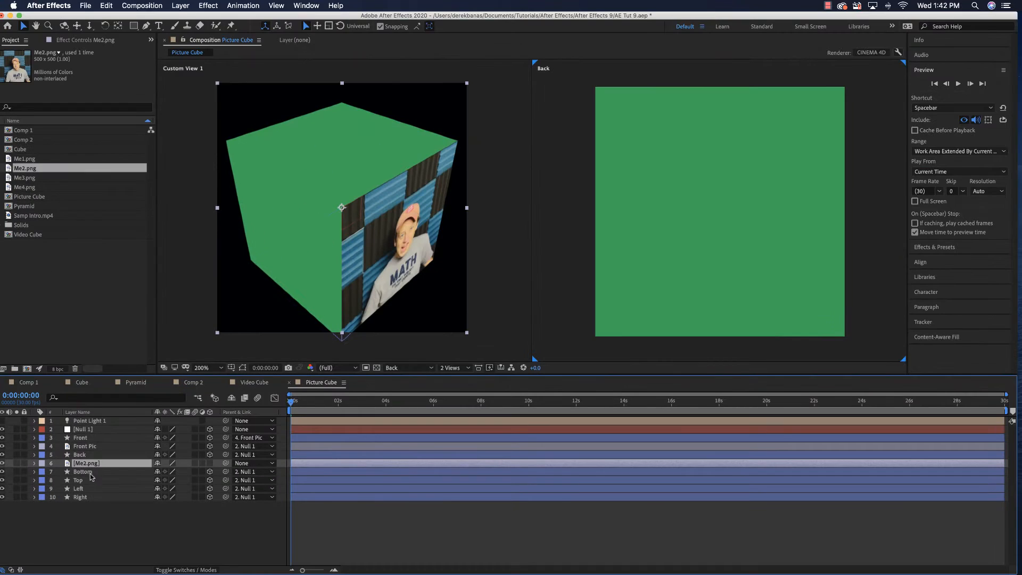
Make the Me2.png layer 3D and open its Transform properties
left_click(209, 464)
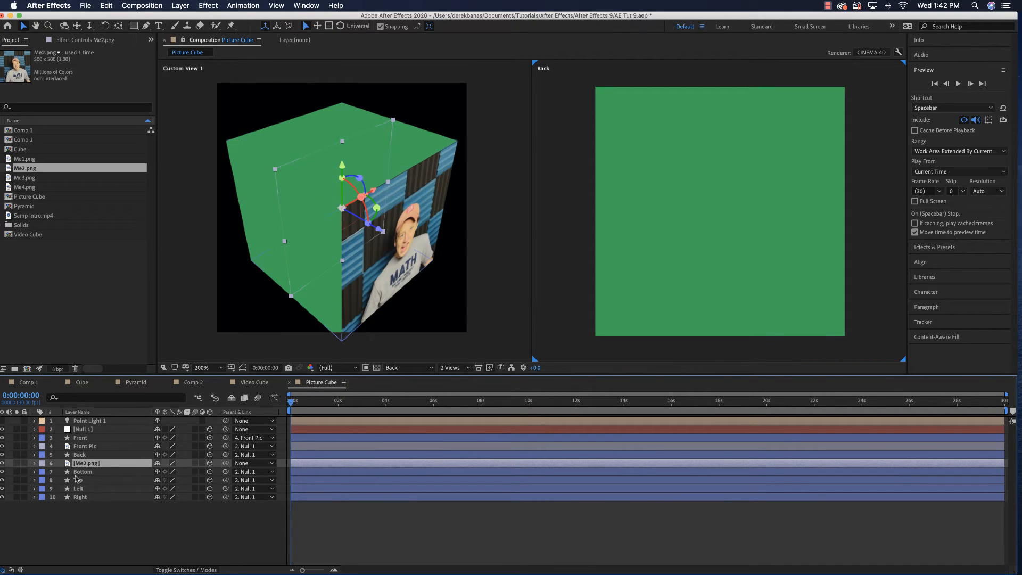
left_click(35, 464)
left_click(44, 472)
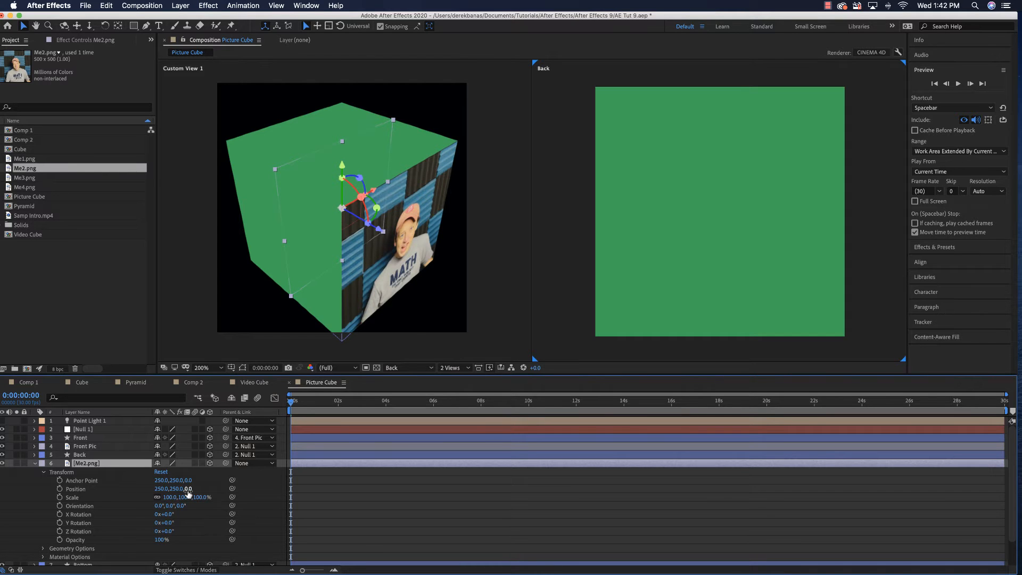
left_click_drag(187, 489, 204, 490)
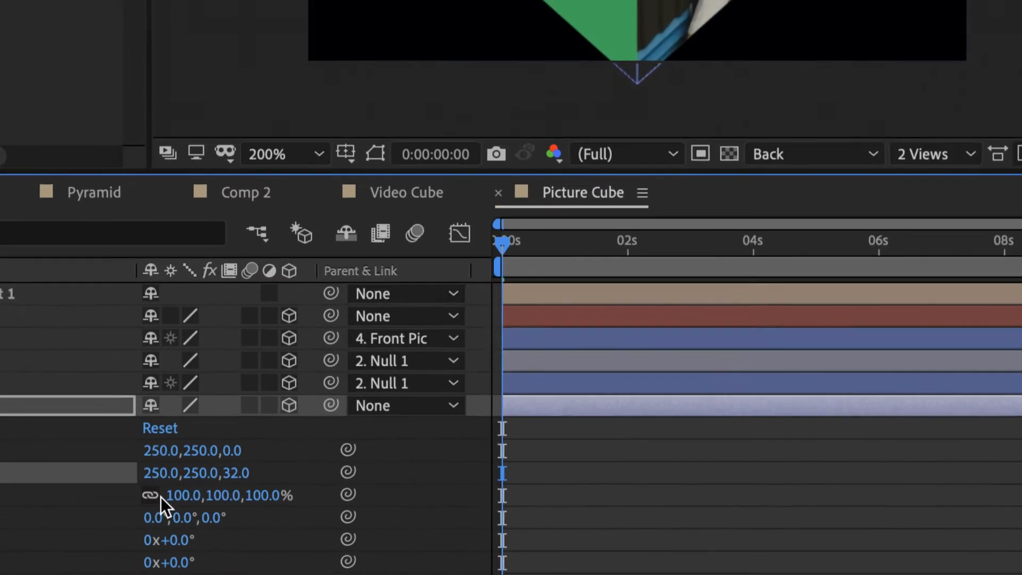
left_click(232, 473)
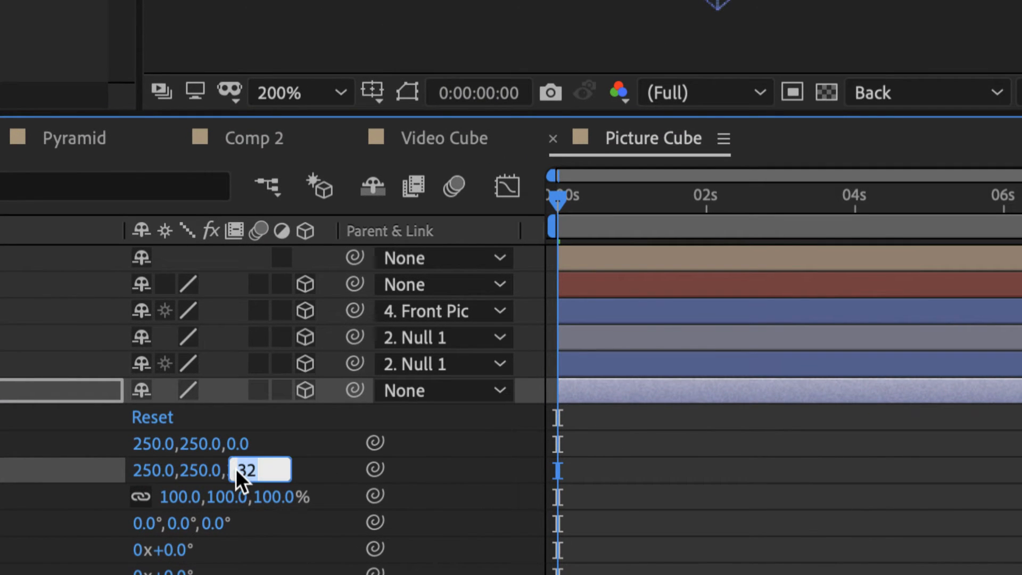
type("0")
key("Return")
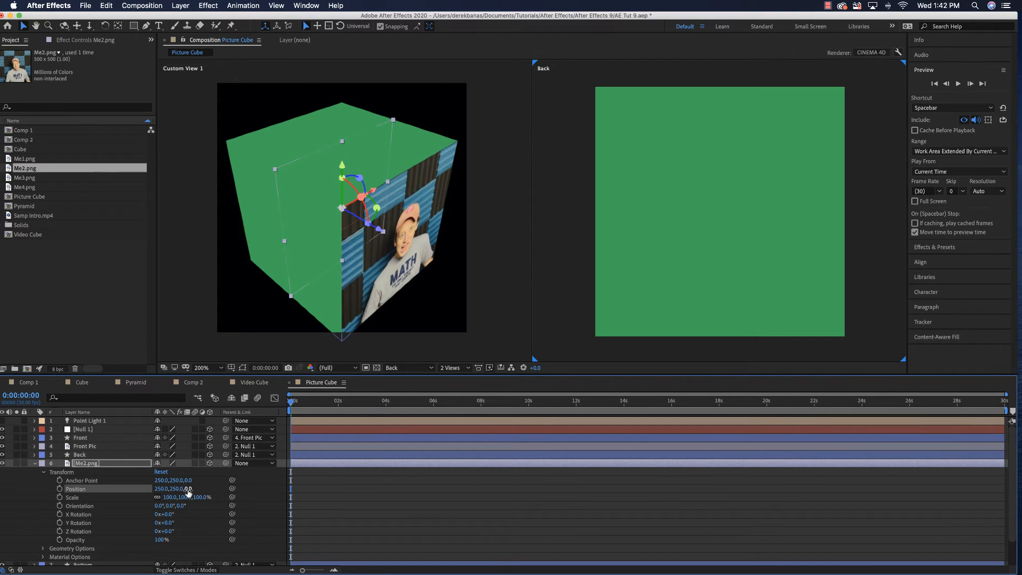
Set Me2.png's Z position to 250 to place it on the cube's back face
left_click_drag(188, 490, 265, 489)
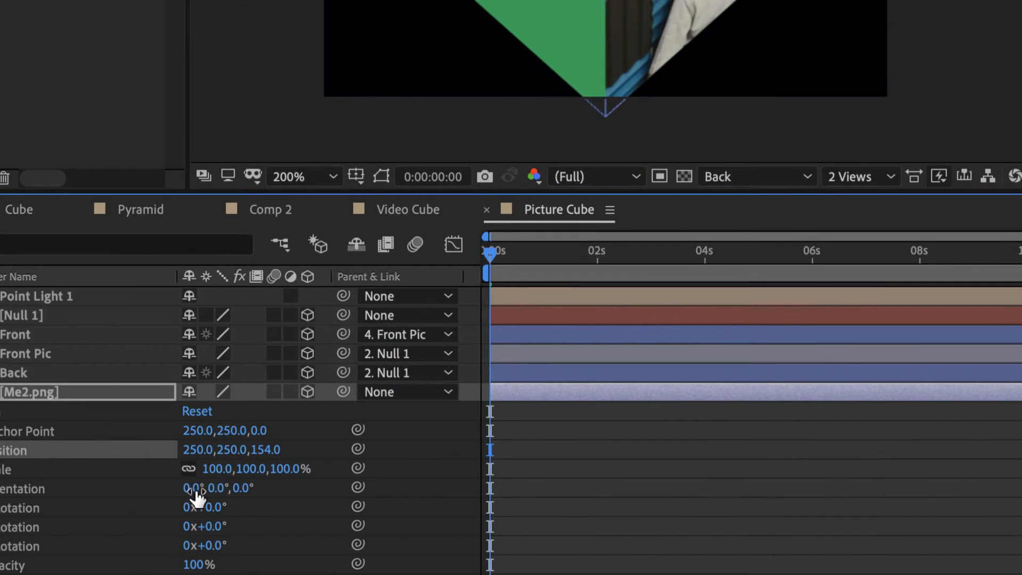
left_click(269, 450)
type("250")
key("Return")
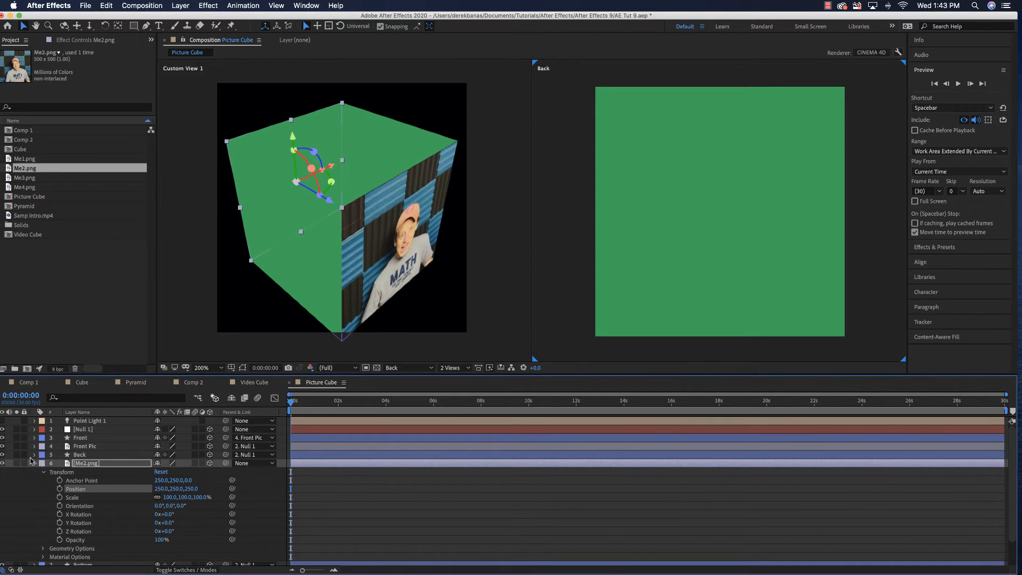
Set the Back shape layer's fill type to None so Me2.png shows in the Back view
left_click(92, 455)
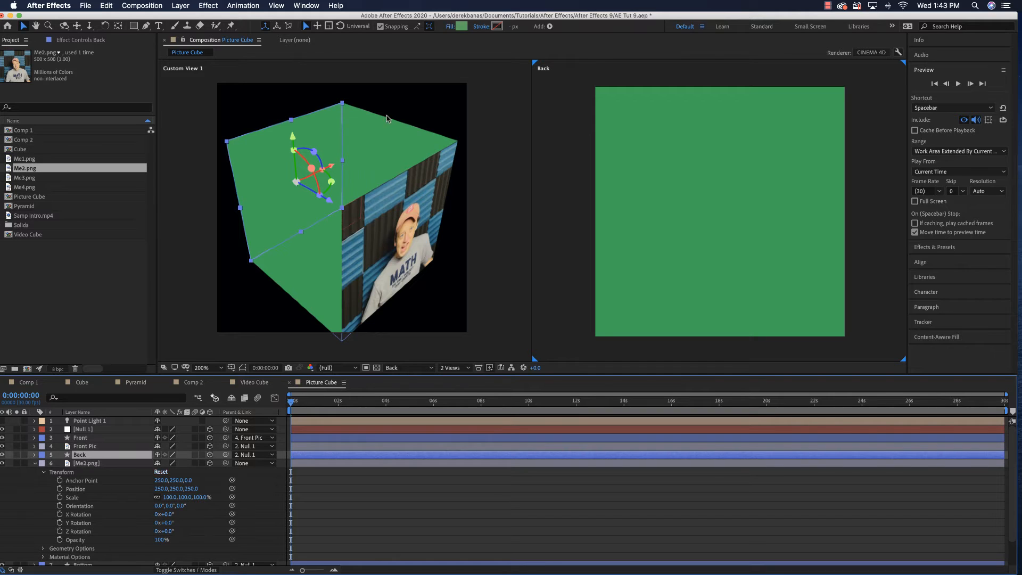
left_click(450, 26)
left_click(461, 269)
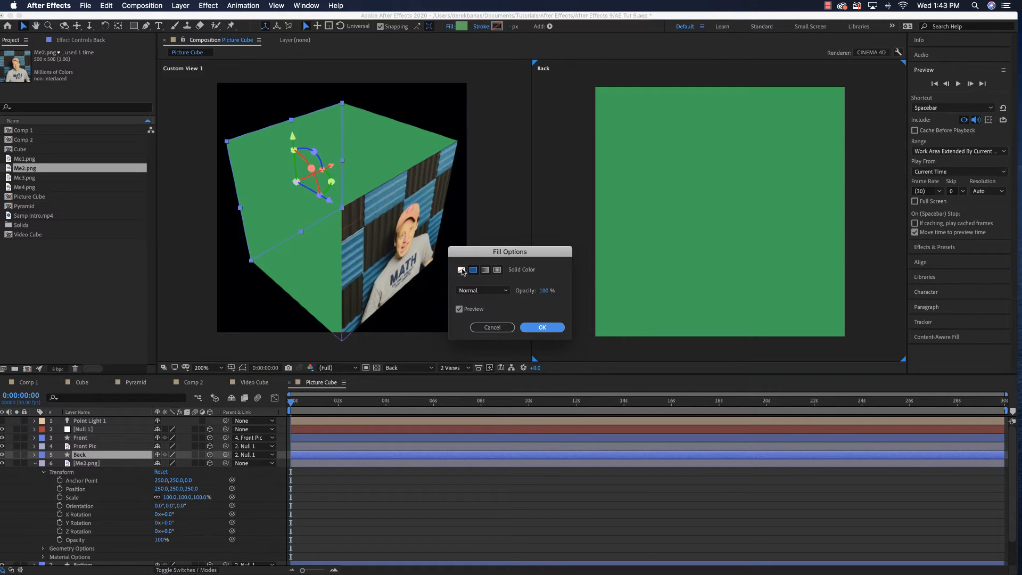
left_click(543, 327)
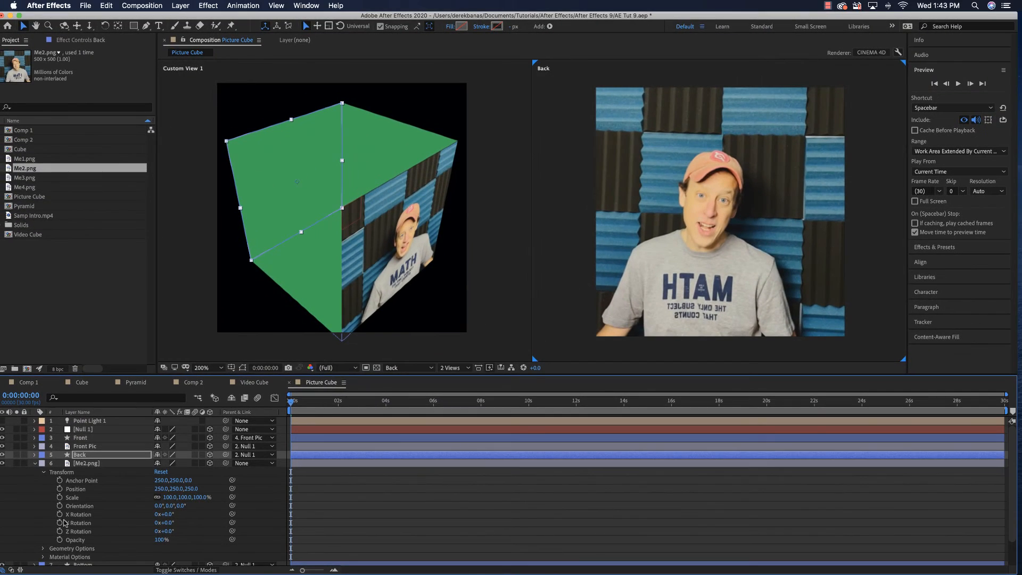
Set Me2.png's Y Rotation to 180° so the picture reads correctly from behind, and collapse the layer
left_click_drag(167, 514, 237, 529)
key("super+z")
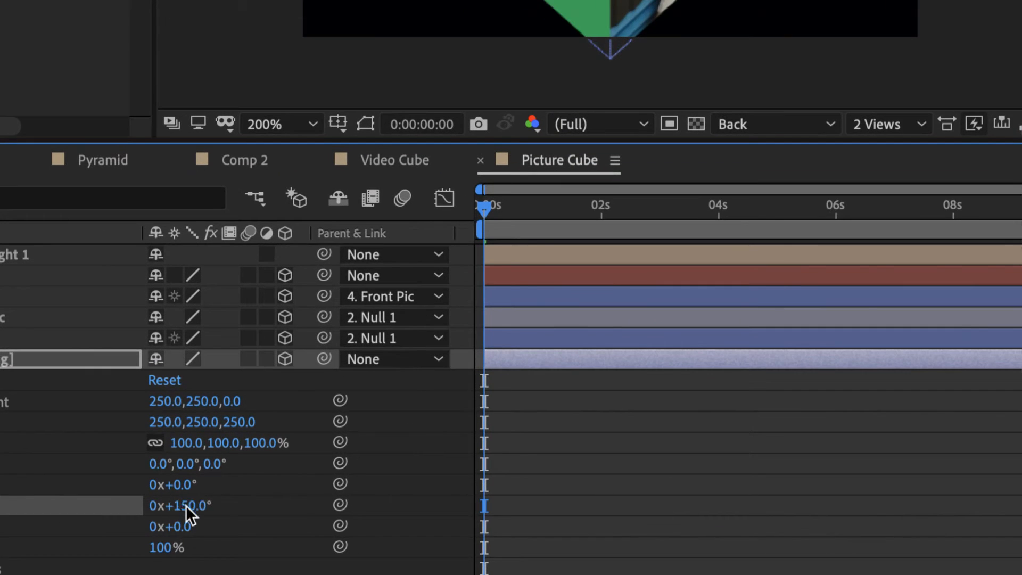
left_click(187, 506)
type("180")
key("Return")
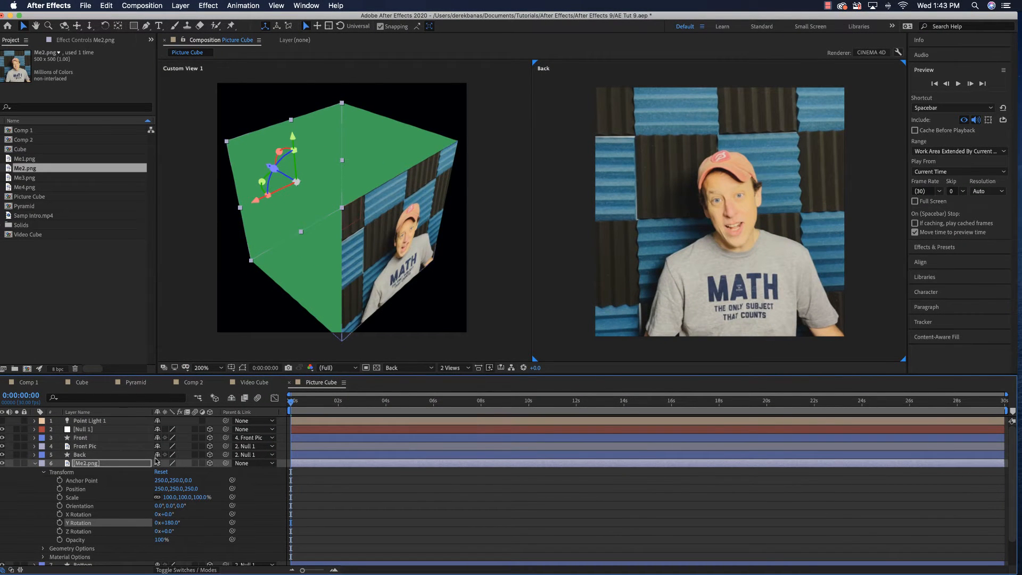
left_click(35, 465)
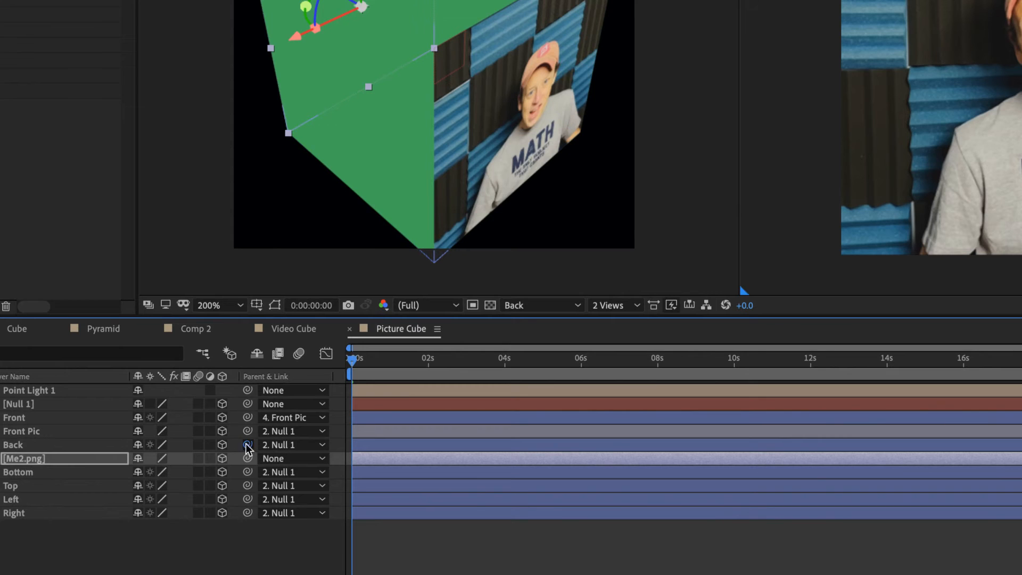
Parent Back to the Me2.png layer, which is renamed Back Pic and parented to Null 1
left_click_drag(248, 445, 72, 458)
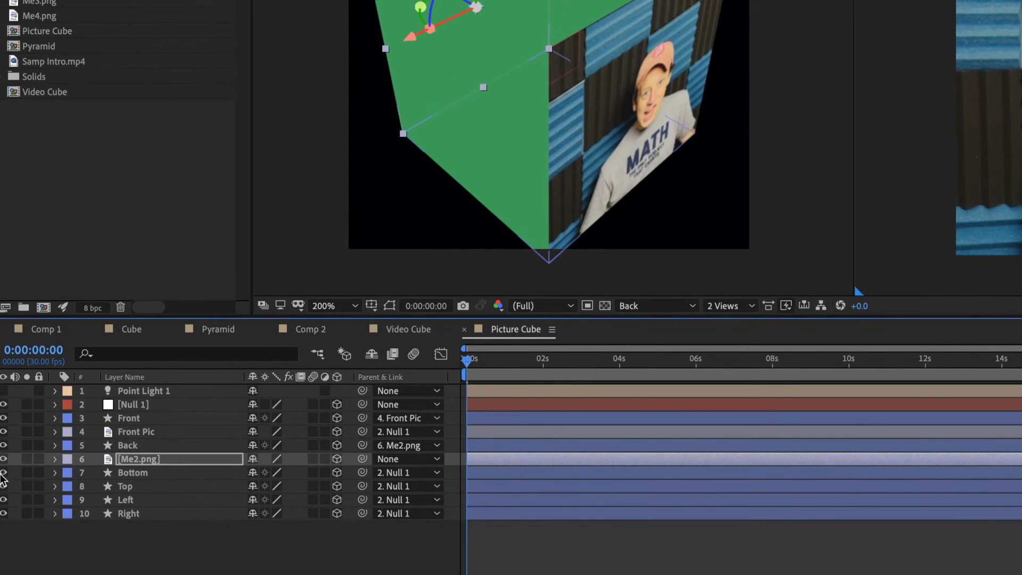
left_click(133, 461)
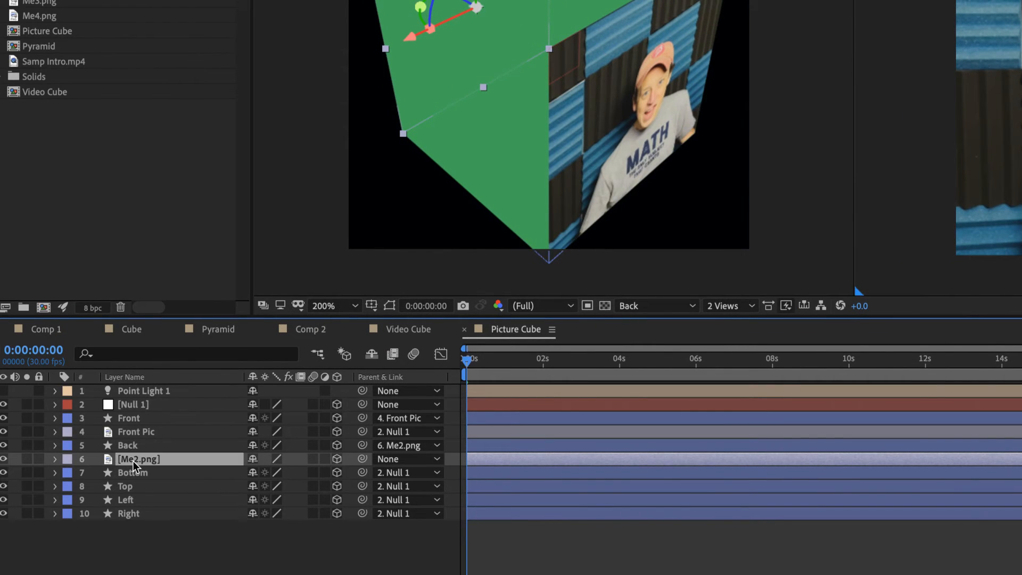
key("Return")
type("Back Pic")
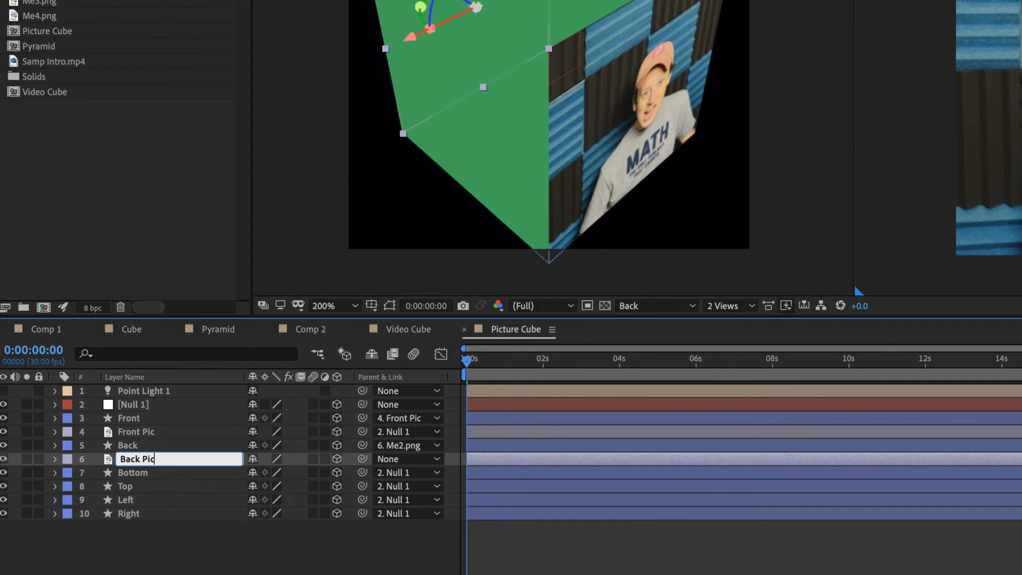
key("Return")
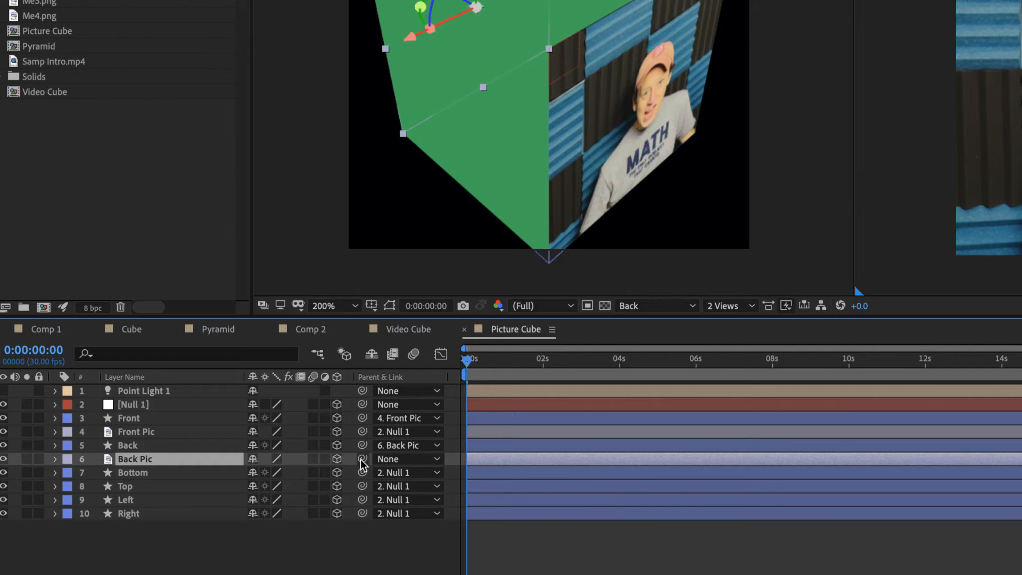
left_click_drag(362, 461, 151, 410)
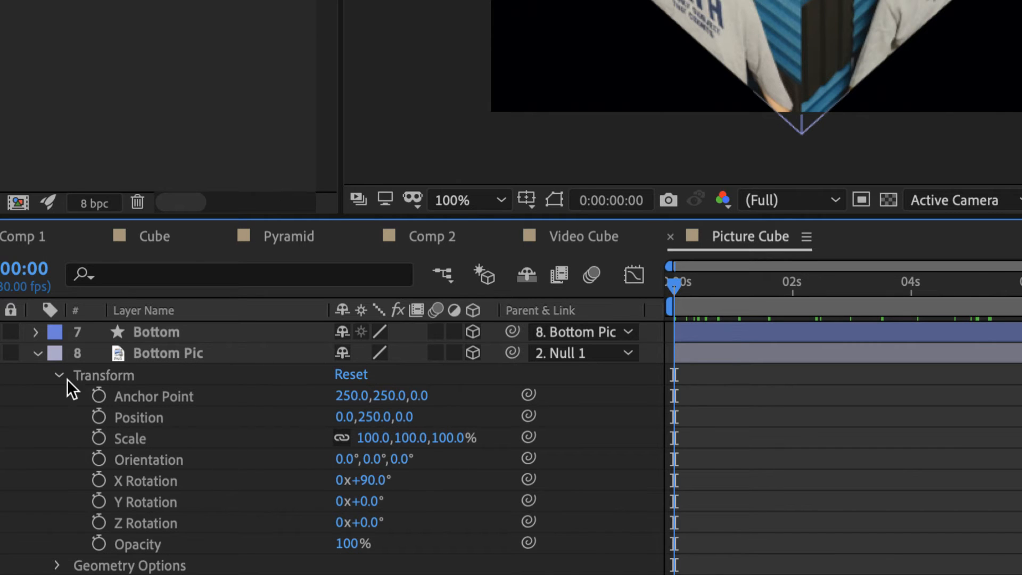
Collapse Bottom Pic and examine the Transform values of the Top Pic layer
left_click(36, 354)
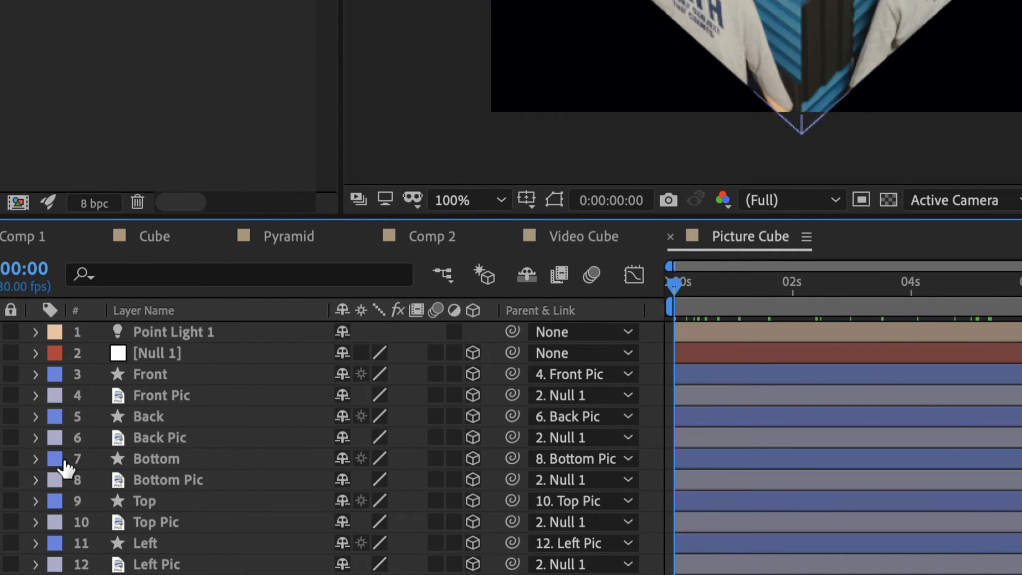
left_click(36, 523)
scroll(43, 521, "down", 5)
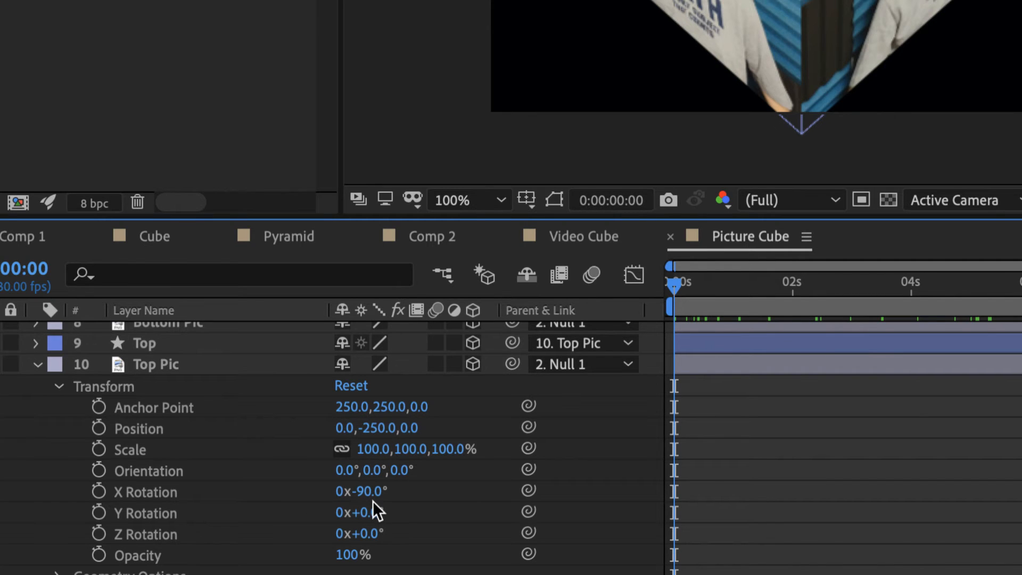
Examine the Transform values of the Left Pic and Right Pic layers, leaving all picture layers collapsed
left_click(37, 369)
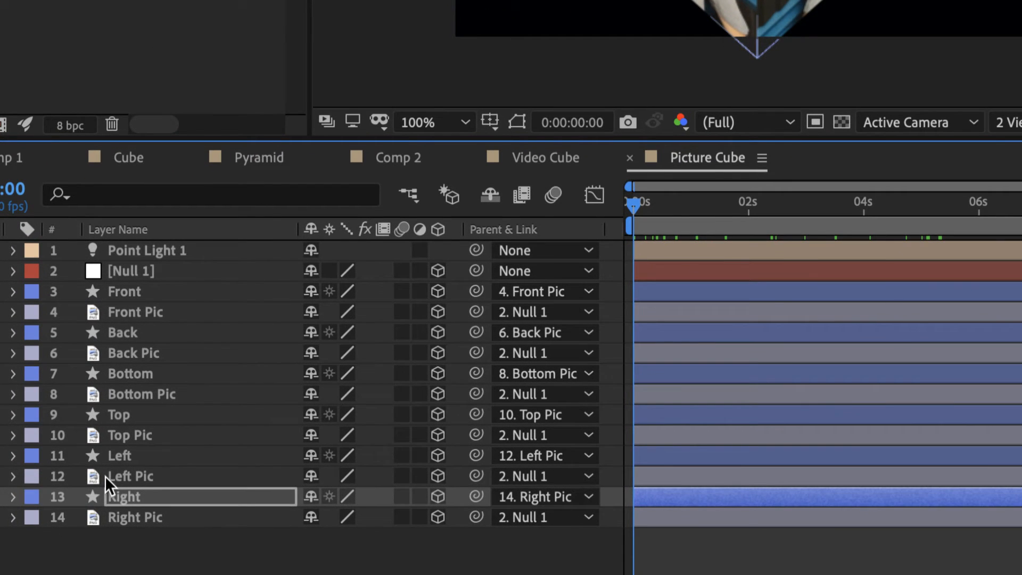
left_click(12, 477)
scroll(36, 478, "down", 1)
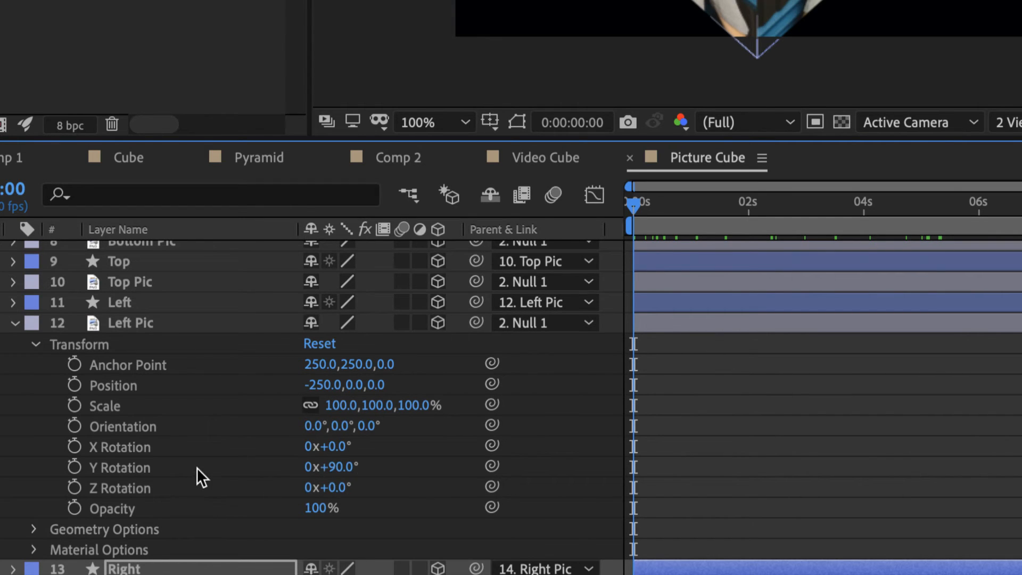
left_click(14, 323)
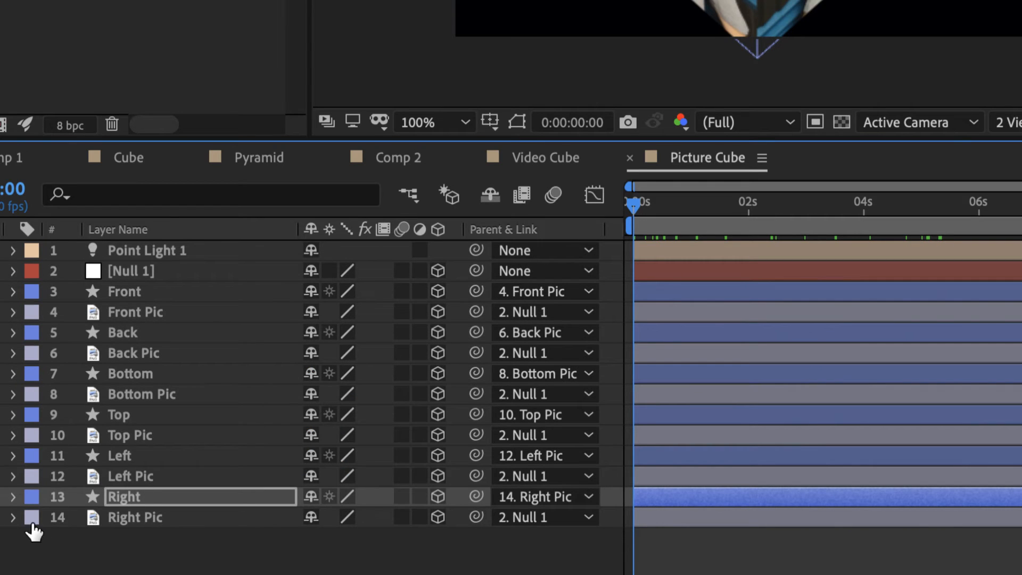
left_click(12, 516)
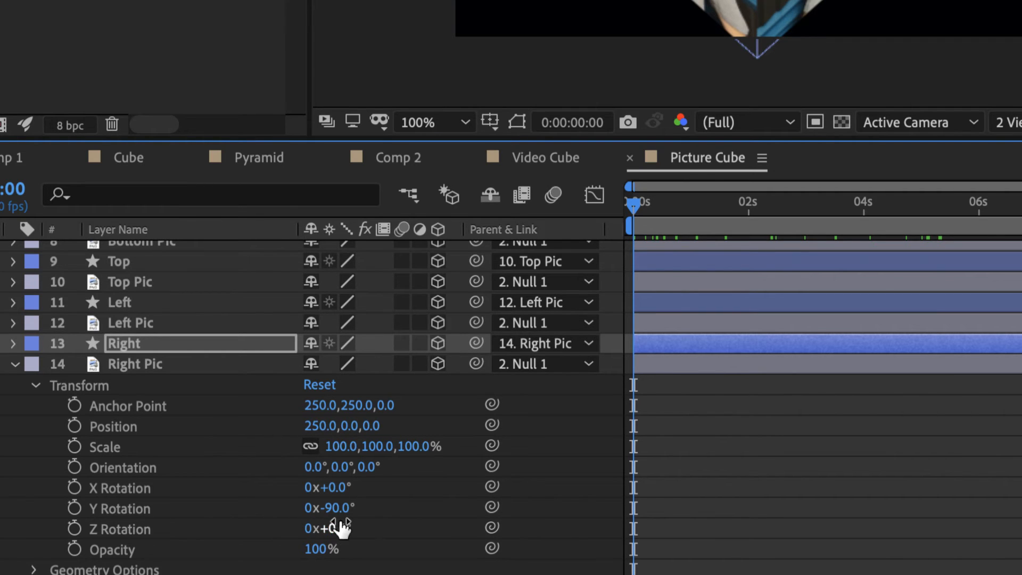
left_click(14, 360)
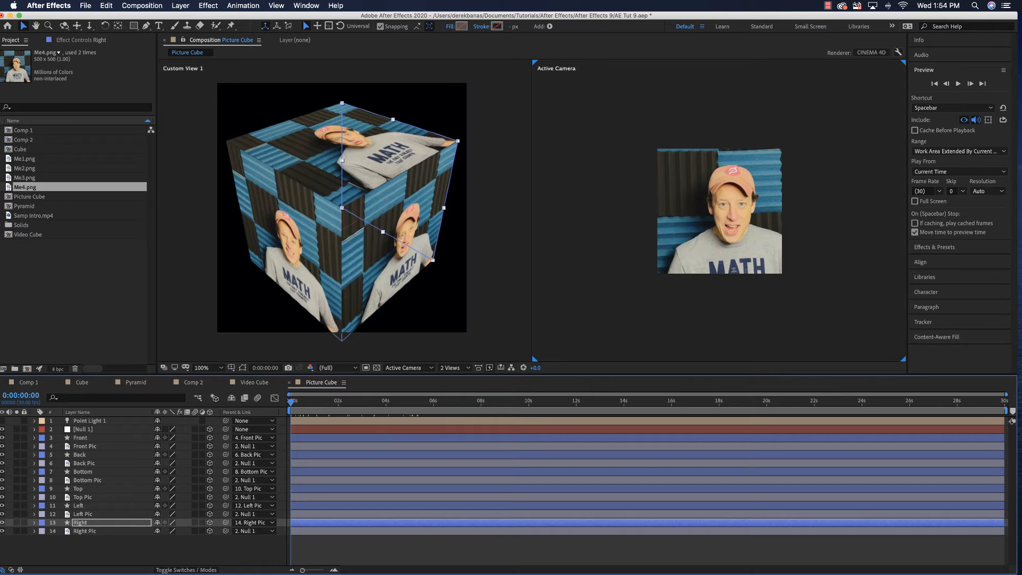
Set the Picture Cube composition's width and height to 1500 px each in its Composition Settings
left_click(31, 202)
right_click(21, 200)
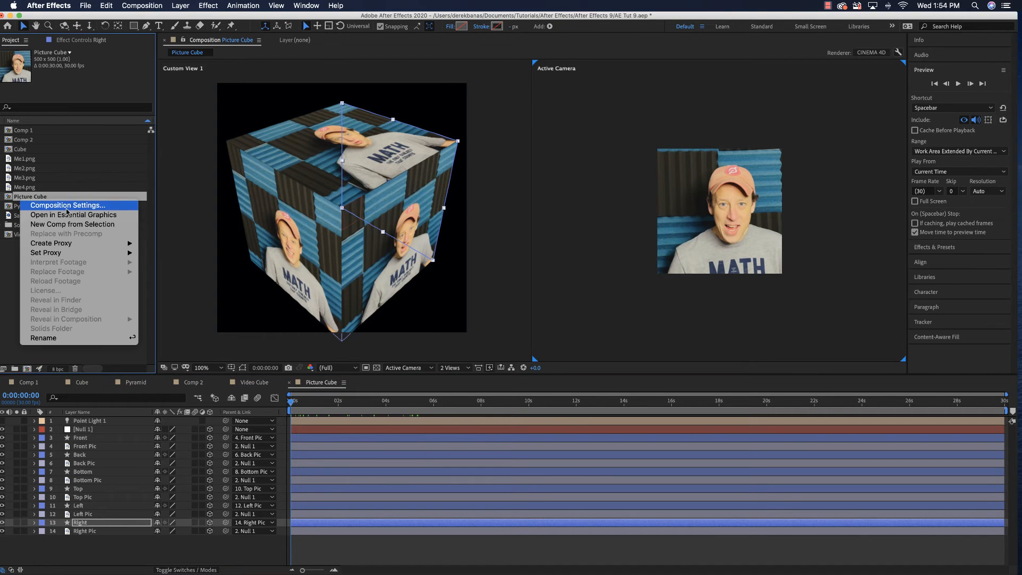
left_click(66, 207)
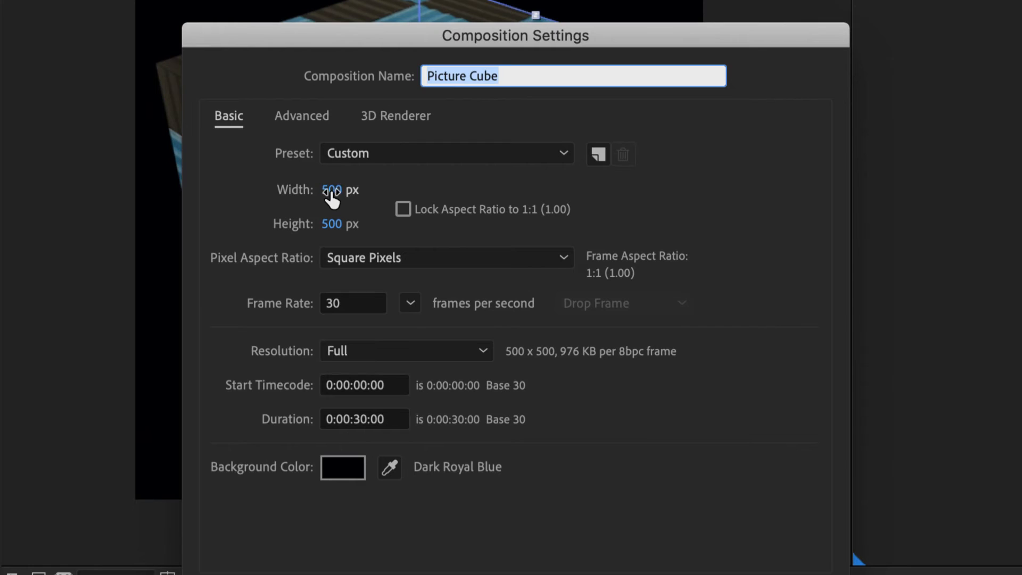
left_click(303, 196)
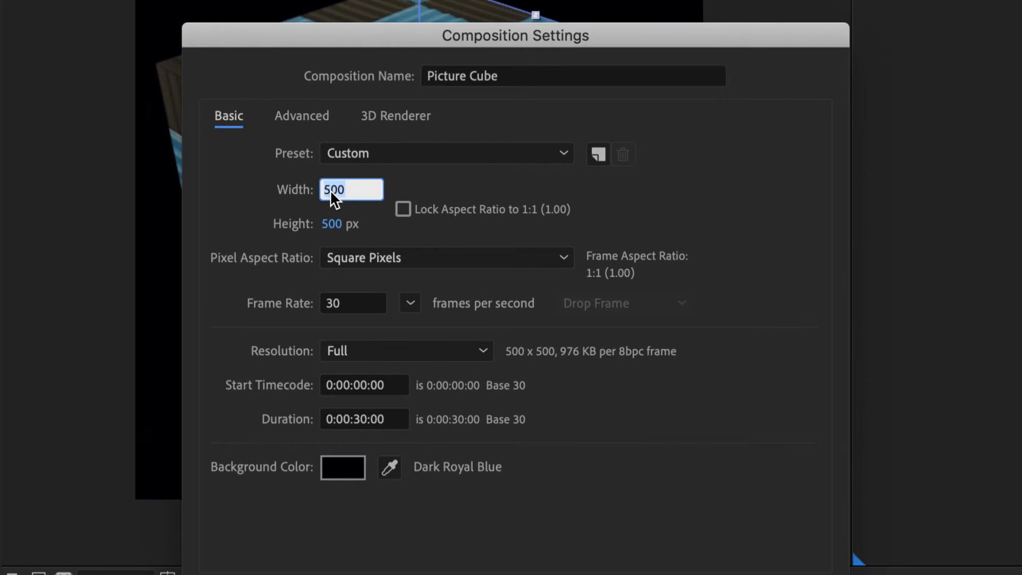
type("1500")
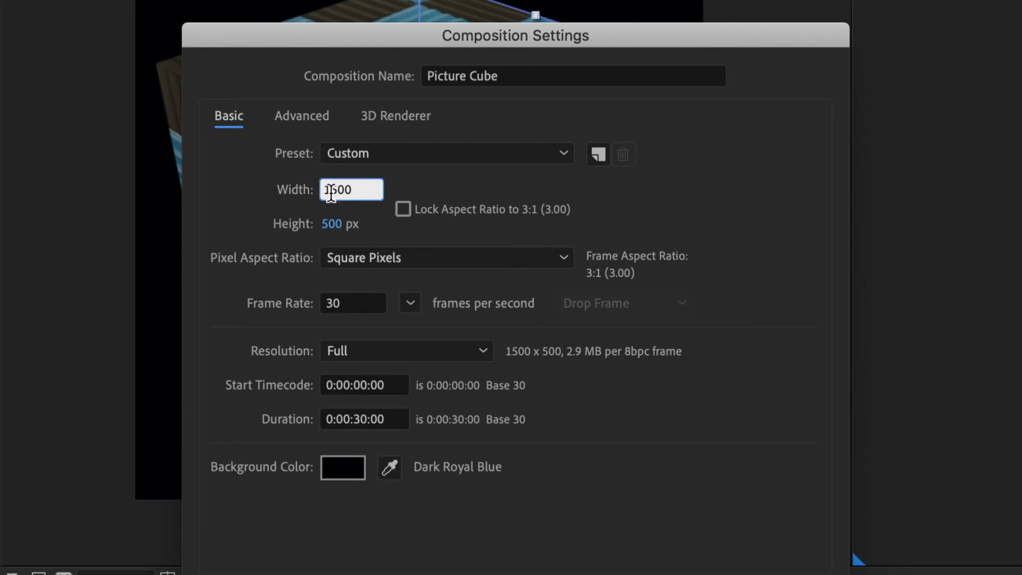
left_click(327, 222)
type("1500")
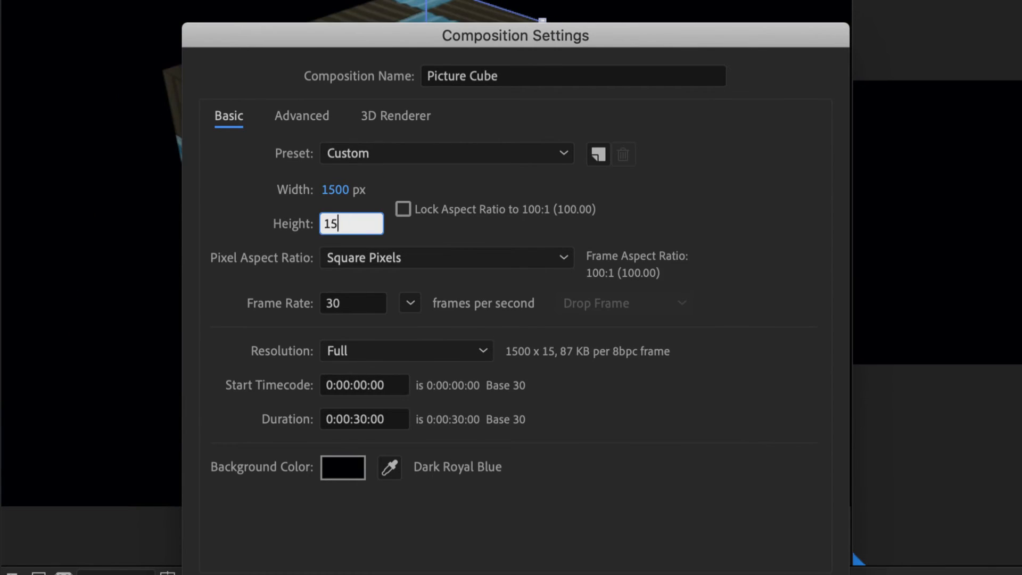
Set the Picture Cube composition's duration to 0:00:10:00 and apply the settings
left_click(358, 419)
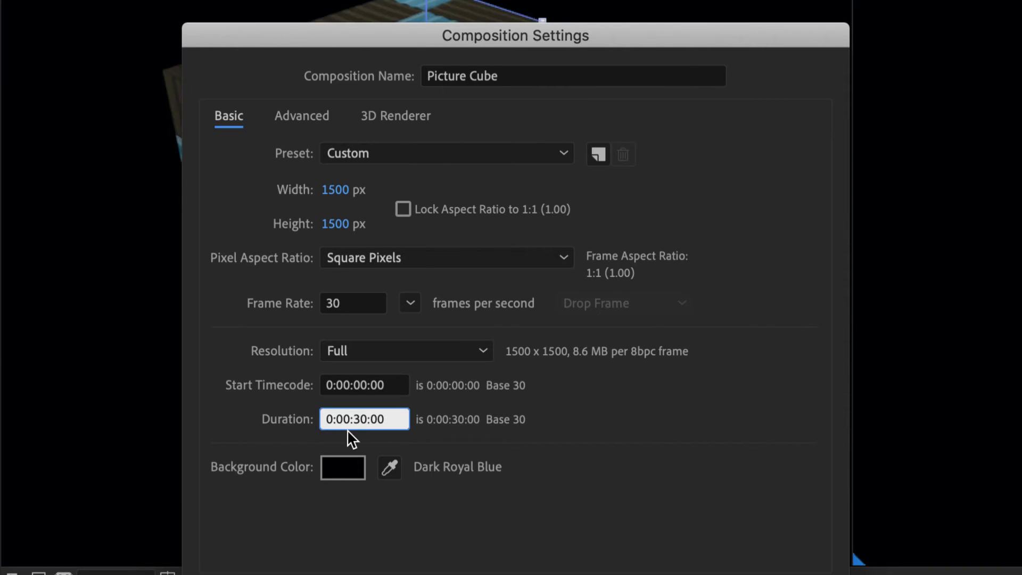
key("BackSpace")
type("1")
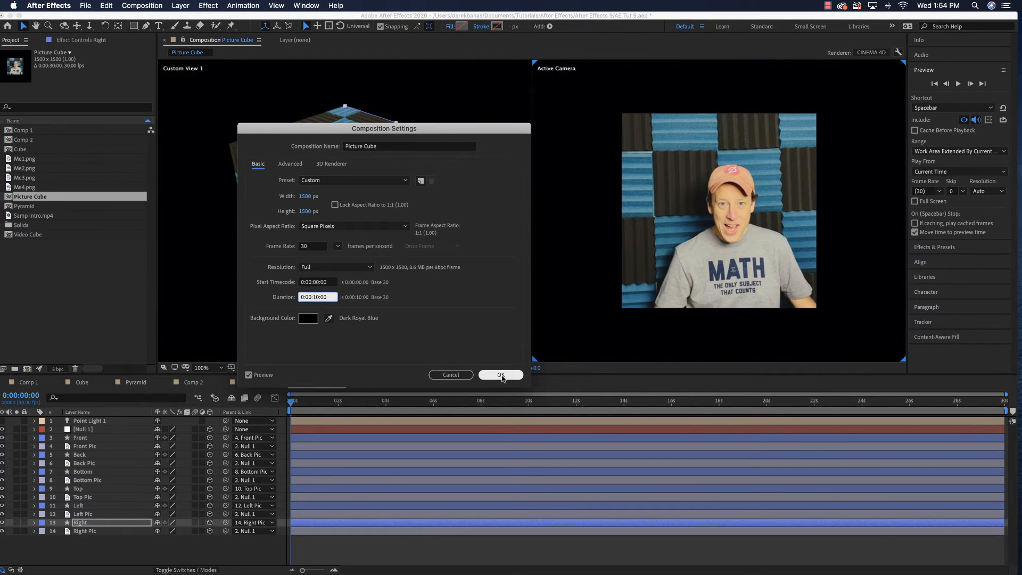
left_click(500, 372)
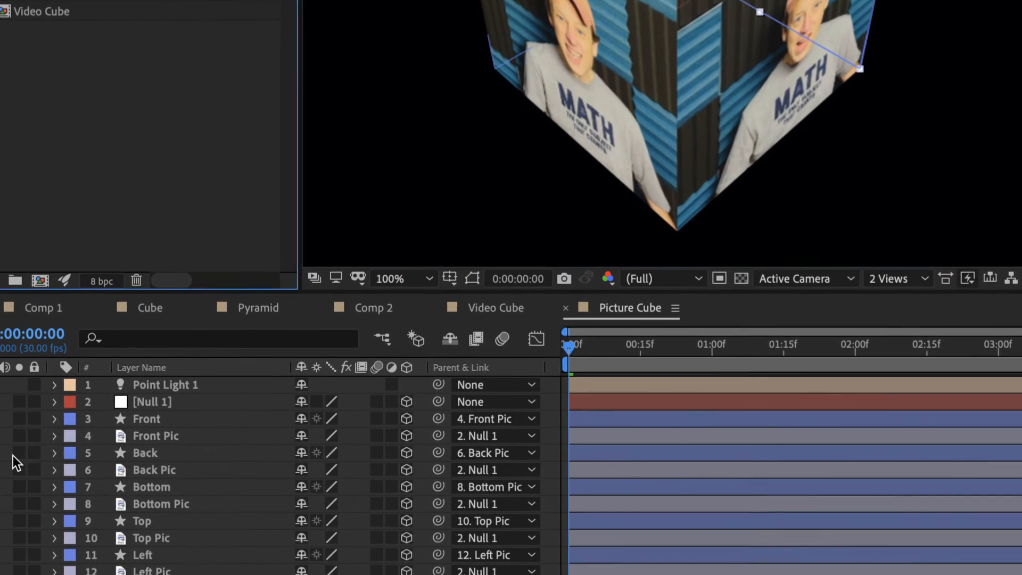
Set Null 1's X Rotation to 30° and preview the cube's motion from the start
left_click(55, 401)
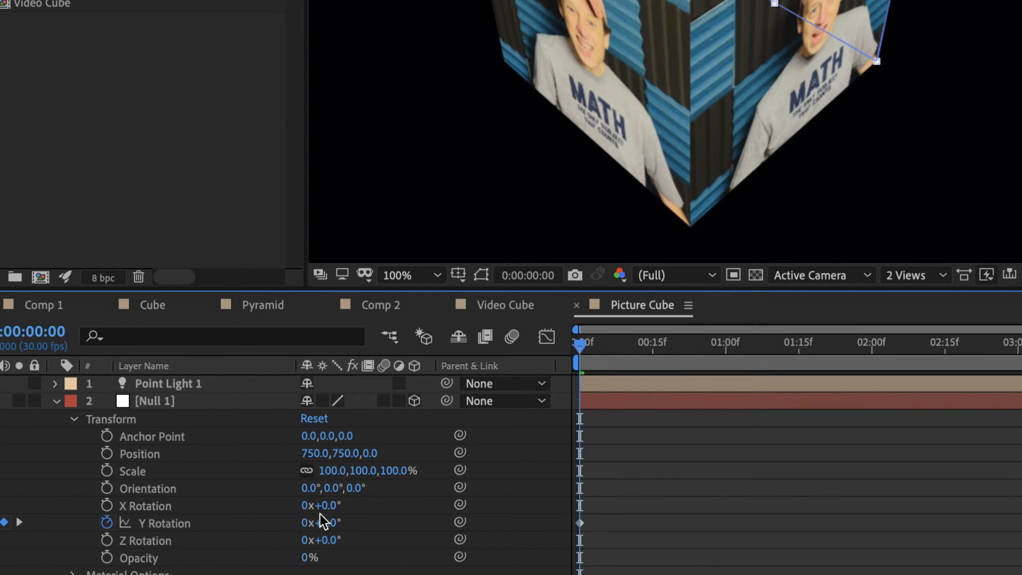
mouse_move(330, 506)
left_mouse_down()
mouse_move(362, 506)
mouse_move(333, 507)
left_mouse_up()
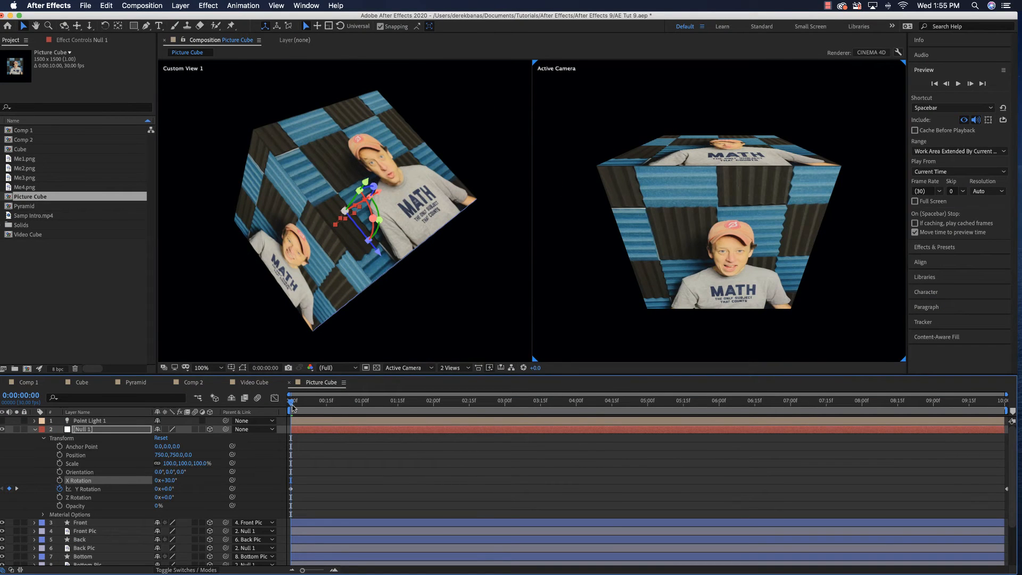
left_click_drag(291, 404, 275, 418)
Add an X Rotation keyframe to Null 1 at 0:00:00:00 and move its final Y Rotation keyframe to 0:00:09:29
left_click(60, 481)
left_click_drag(295, 404, 1014, 421)
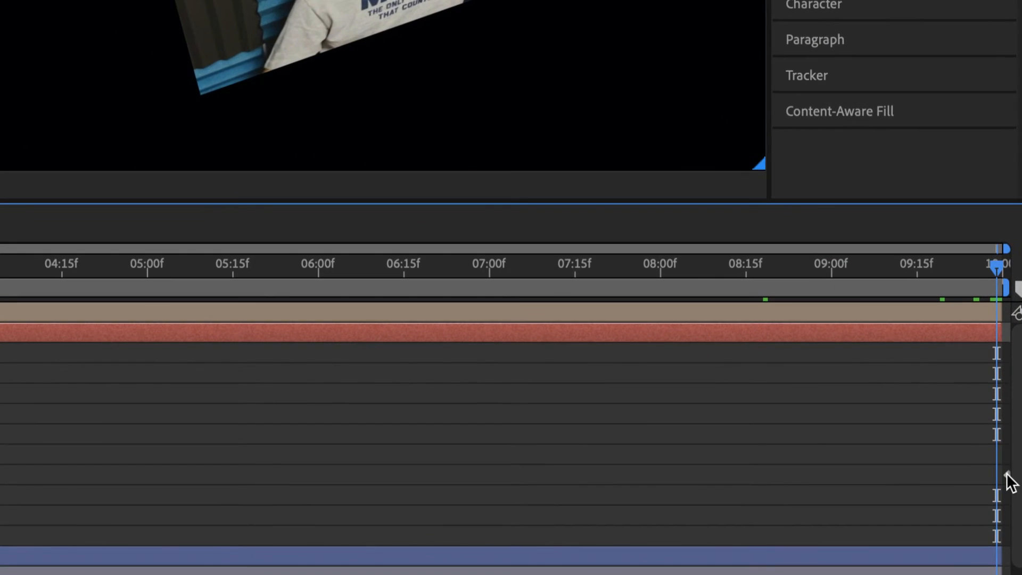
left_click_drag(1006, 481, 996, 482)
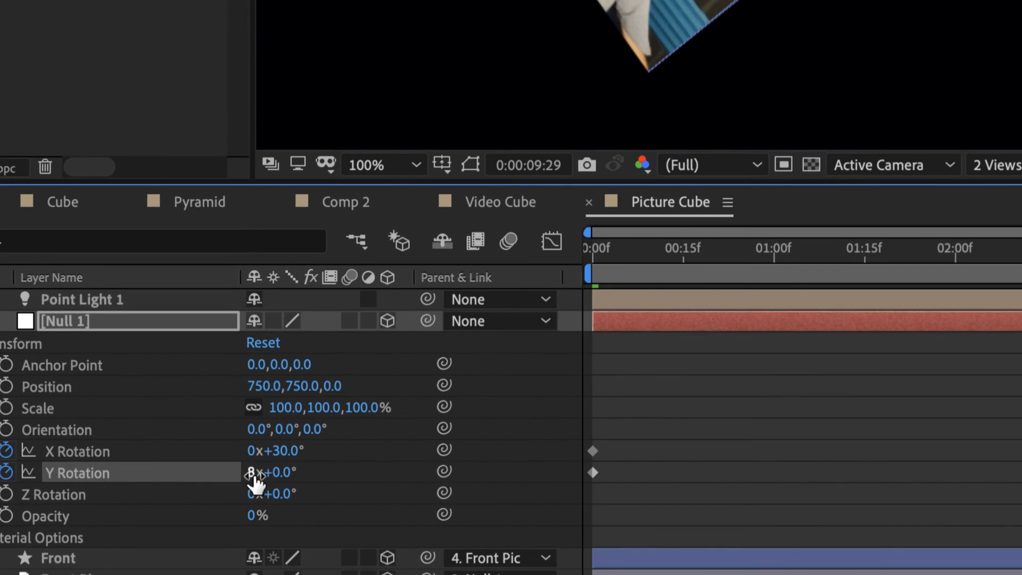
Set Null 1's X Rotation to 4x+30° at 0:00:09:29 and play the animation from the beginning
left_click(251, 451)
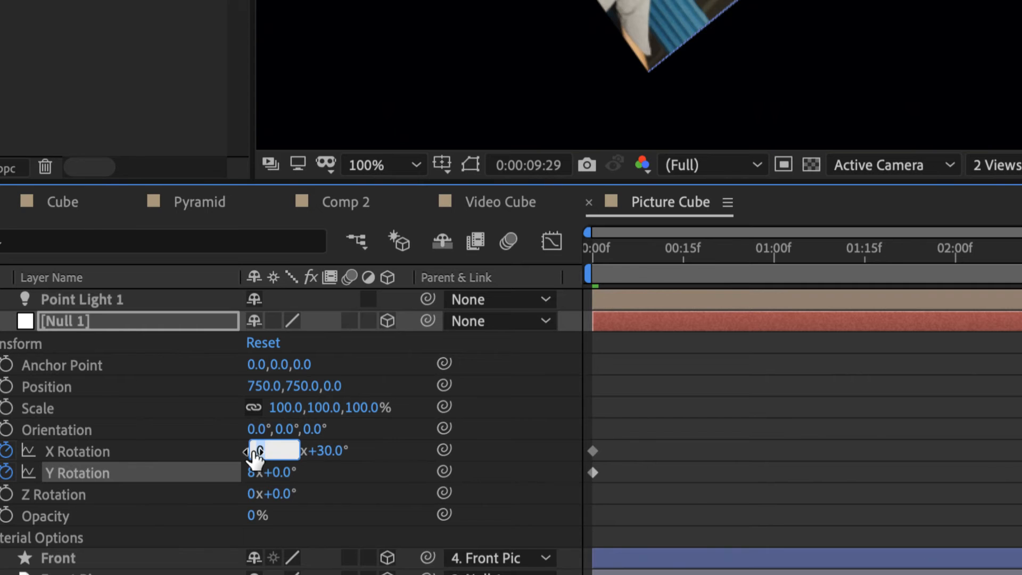
type("4")
key("Return")
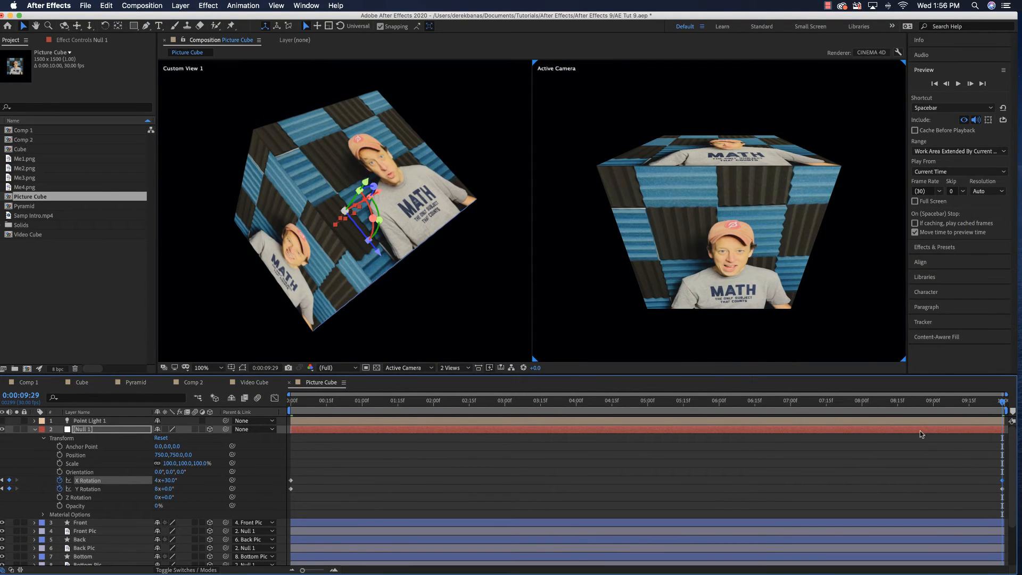
left_click_drag(1002, 406, 291, 408)
key("space")
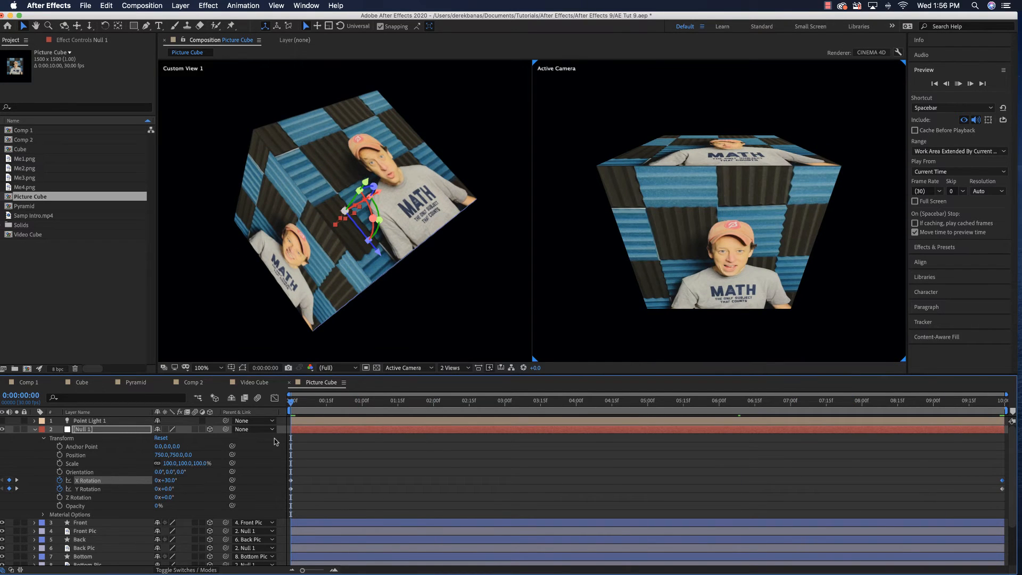
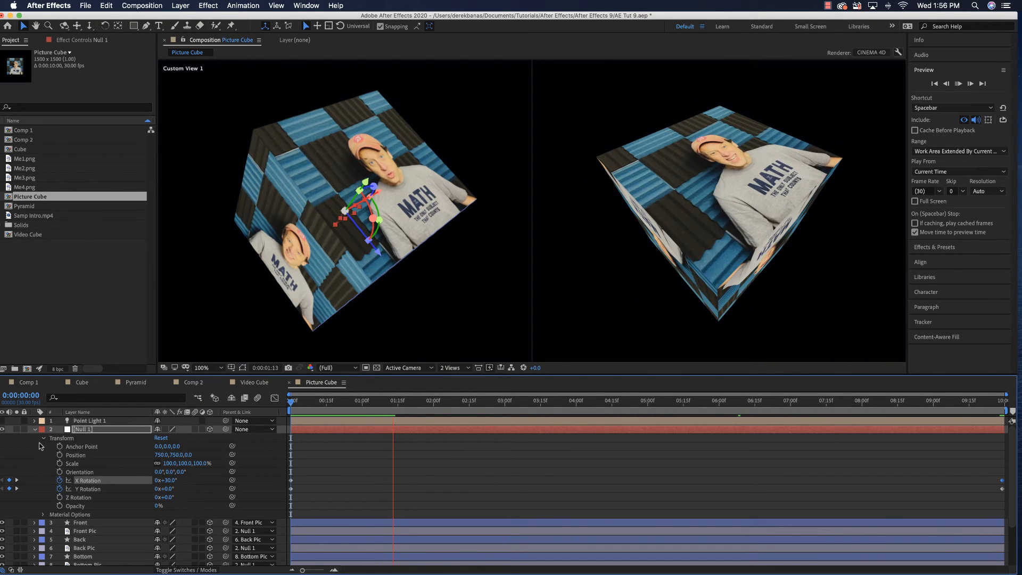
Stop the preview and collapse Null 1's properties in the Picture Cube timeline
key("space")
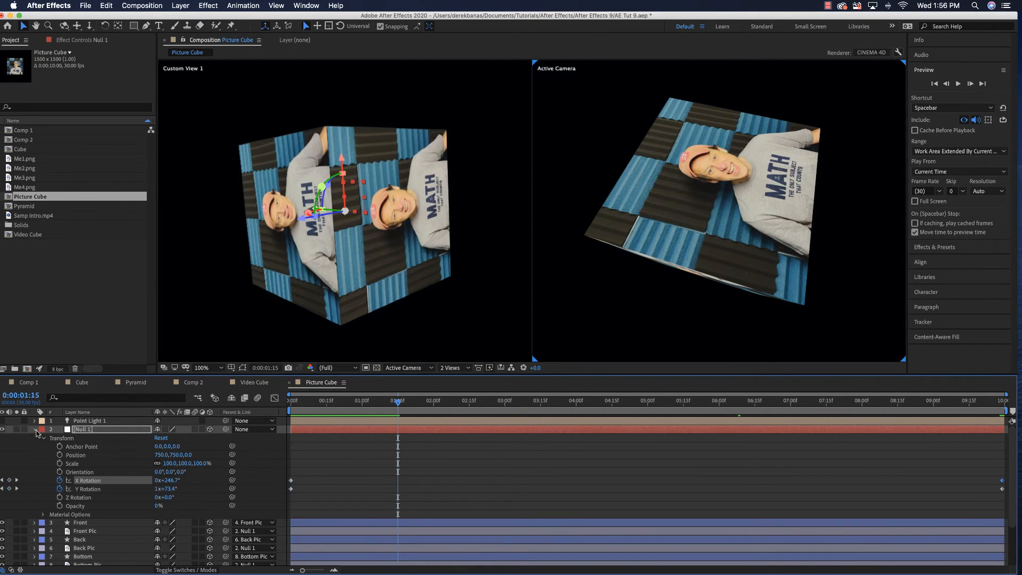
left_click(35, 430)
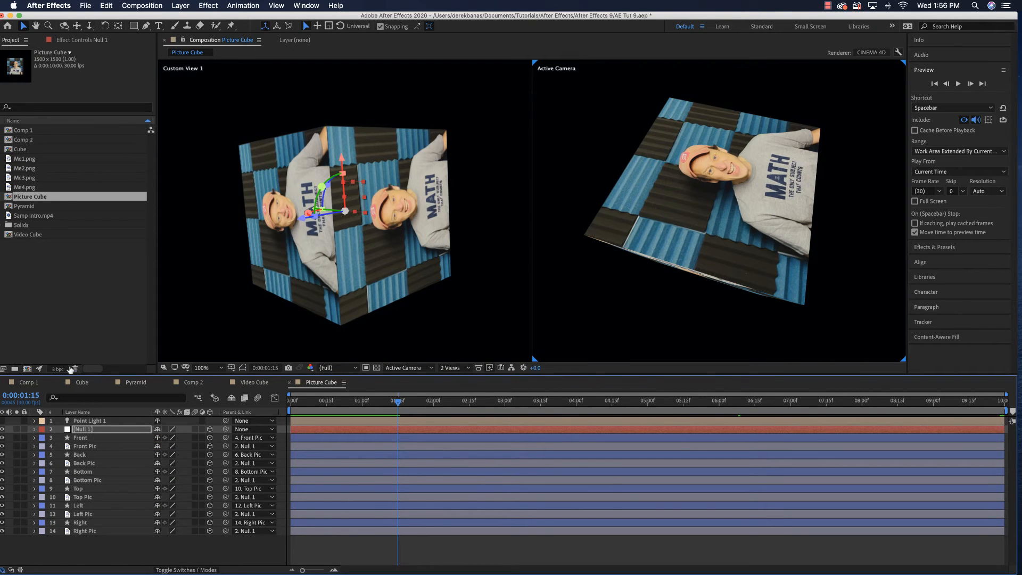
Start a new composition and name it Main Comp
left_click(9, 287)
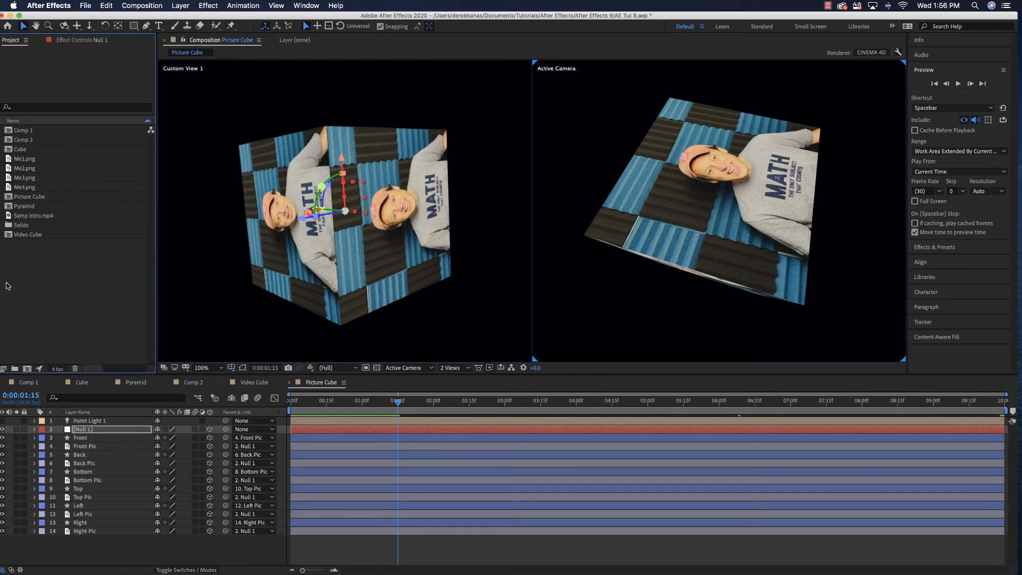
right_click(7, 284)
left_click(18, 282)
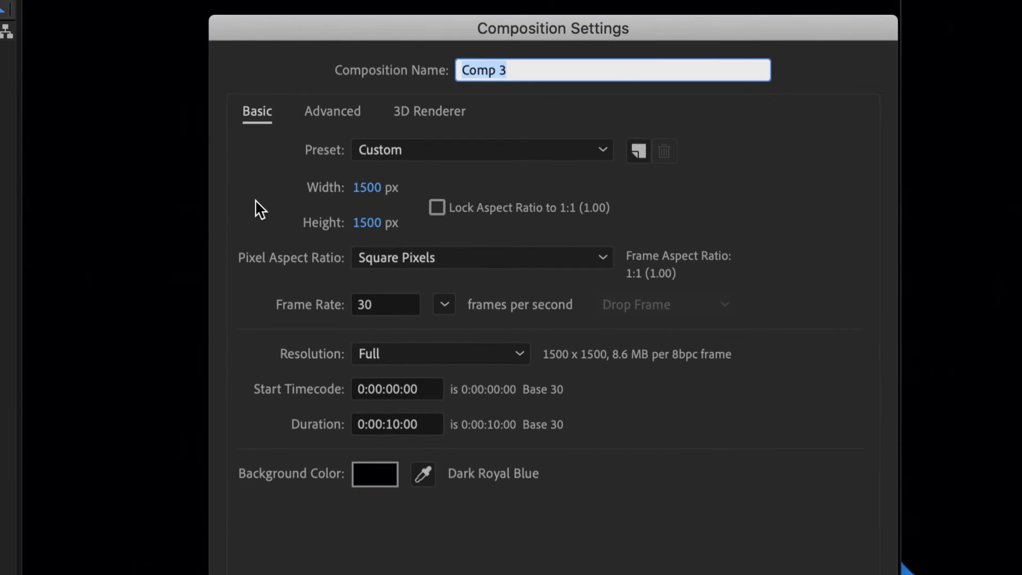
type("Main")
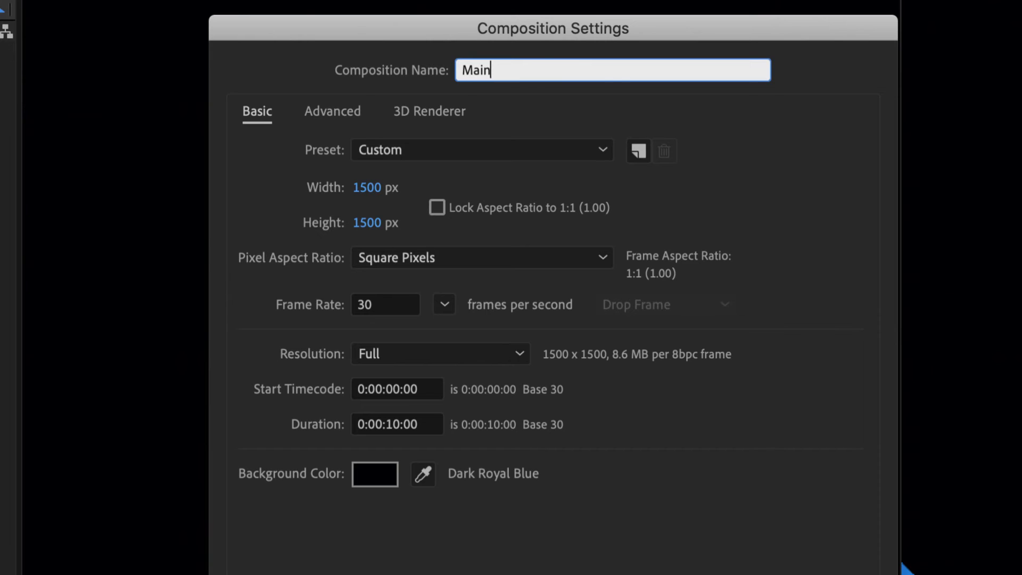
type(" Comp")
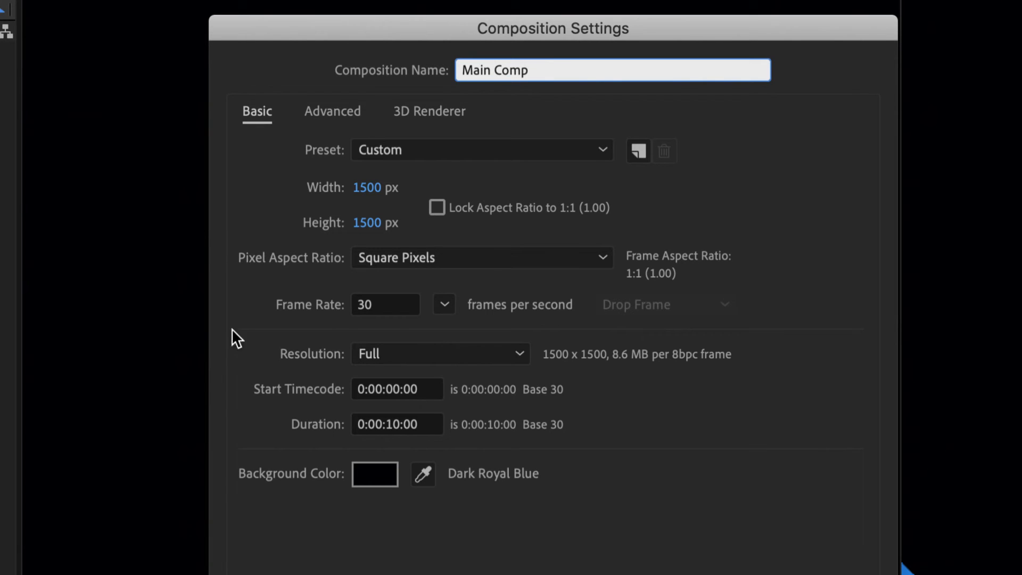
Create Main Comp with the HDTV 1080 29.97 preset and a frame rate of 30 frames per second
left_click(458, 150)
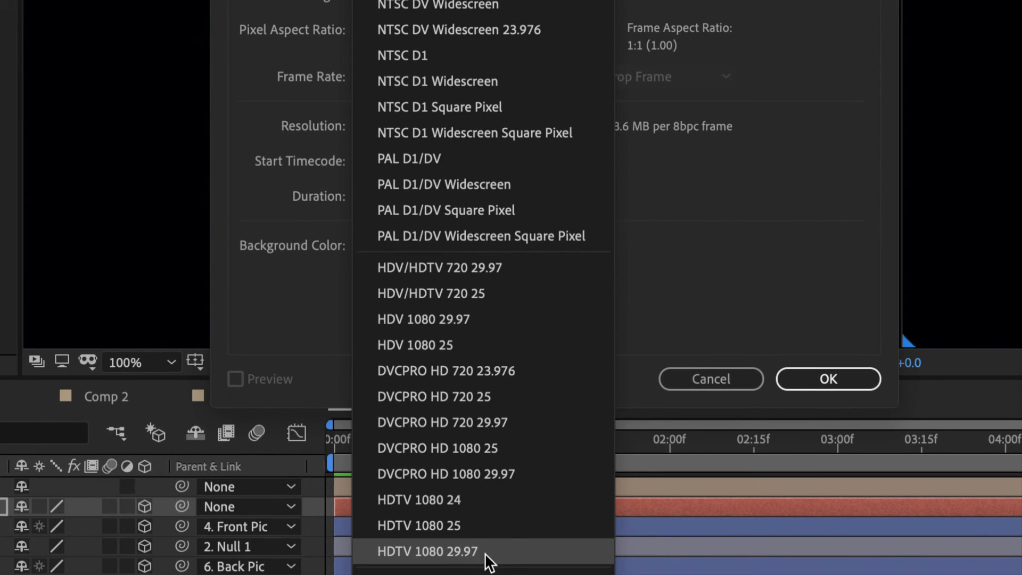
left_click(485, 553)
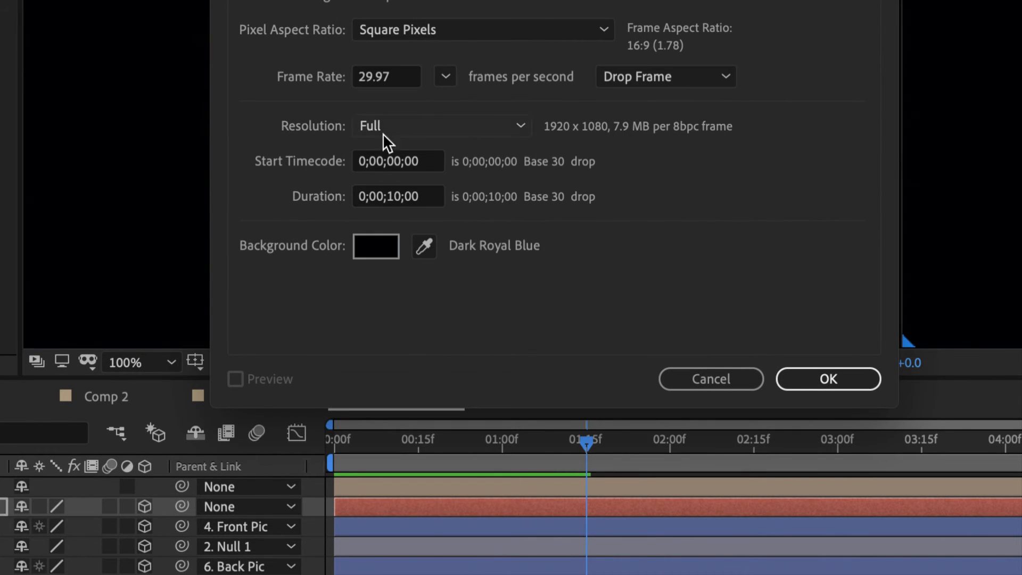
left_click(389, 78)
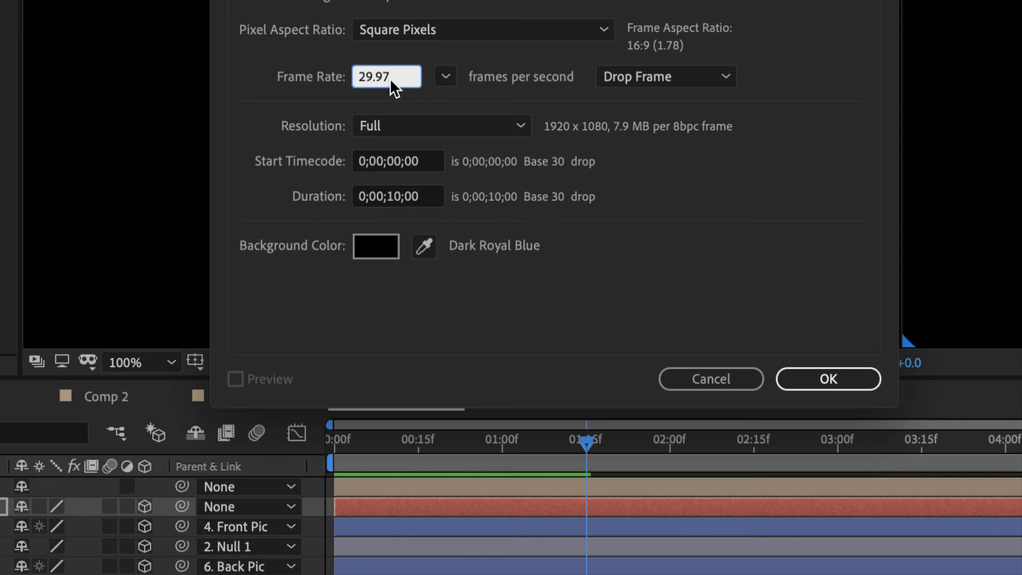
type("30")
left_click(817, 372)
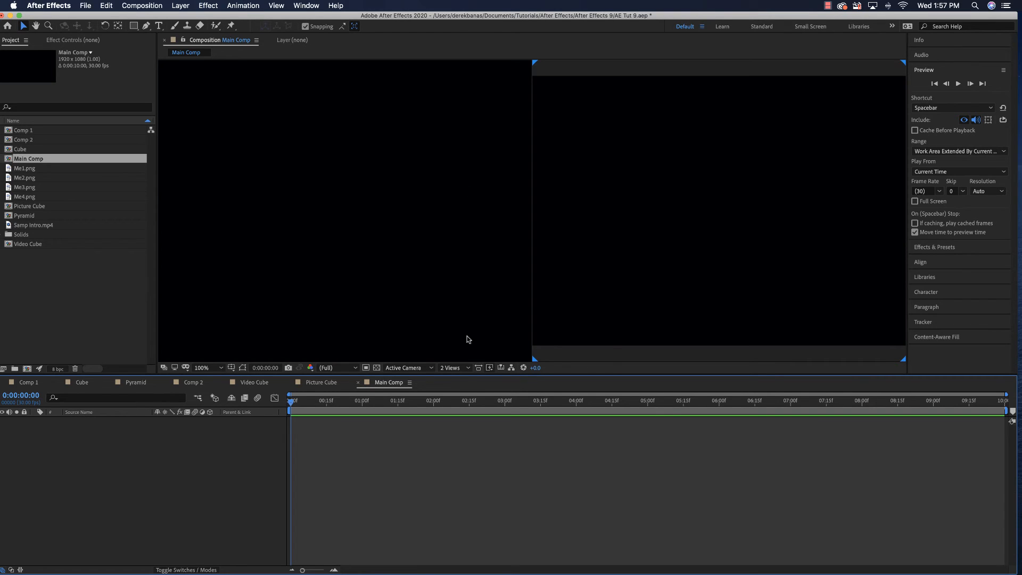
Show Main Comp in a single view and save the project
left_click(468, 368)
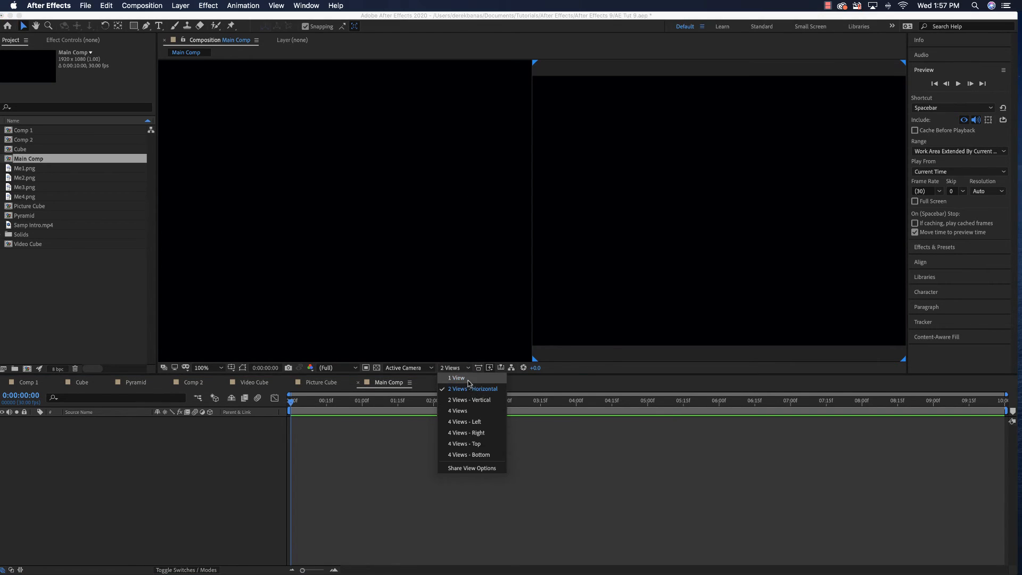
left_click(466, 380)
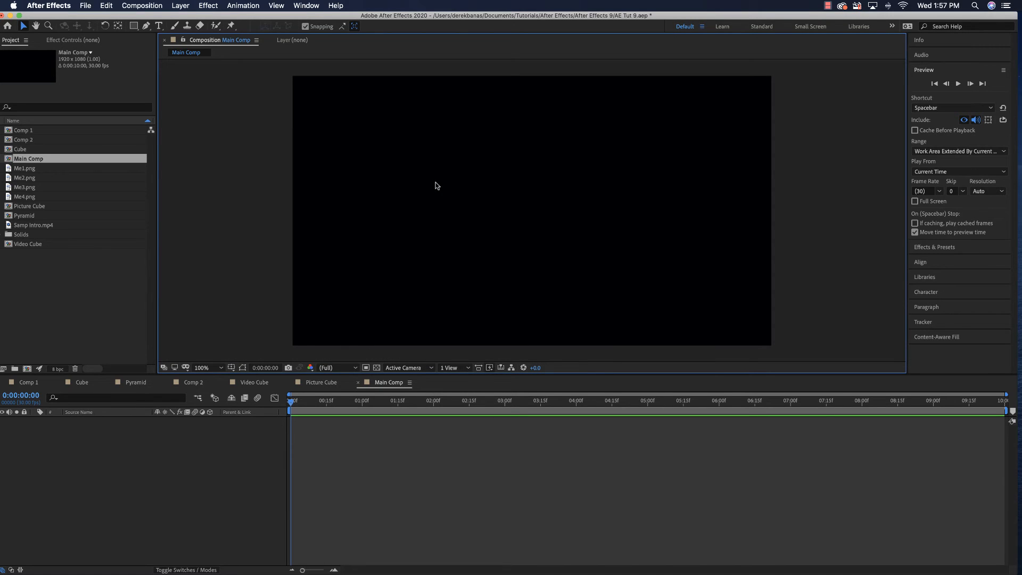
key("super+s")
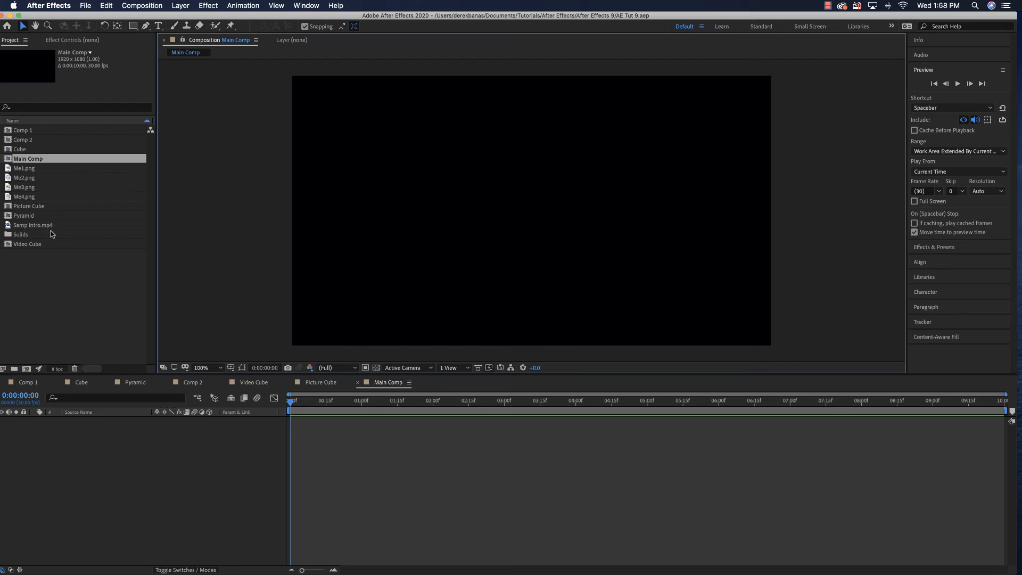
Add the Video Cube composition as a layer in Main Comp and preview it, returning to the first frame
left_click_drag(8, 246, 144, 456)
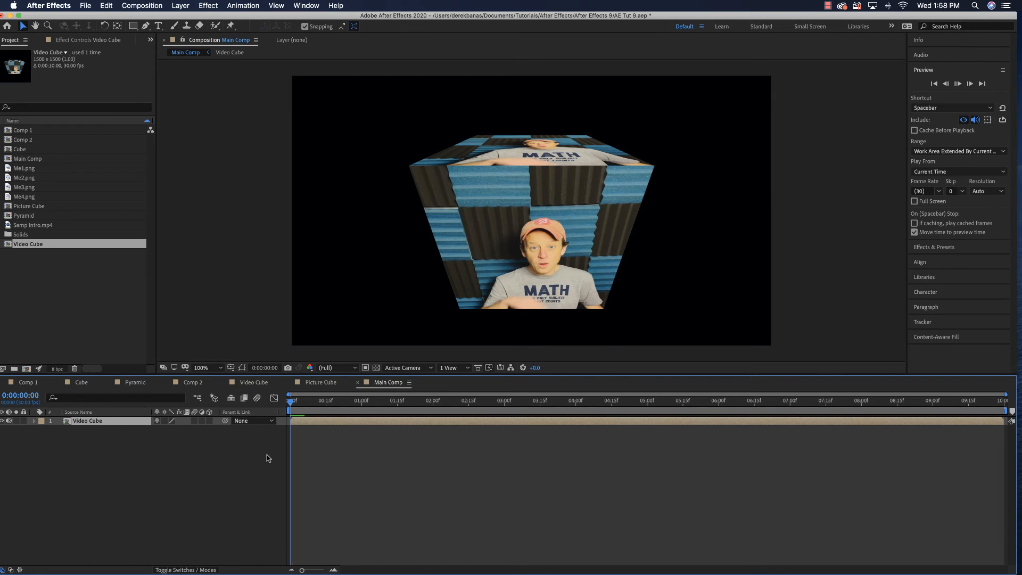
key("space")
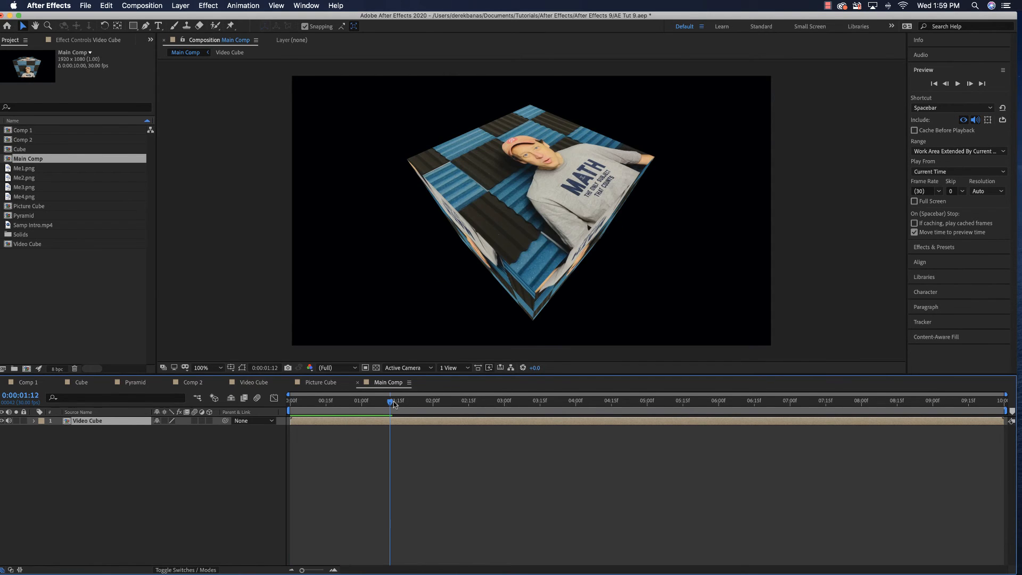
left_click_drag(394, 404, 290, 404)
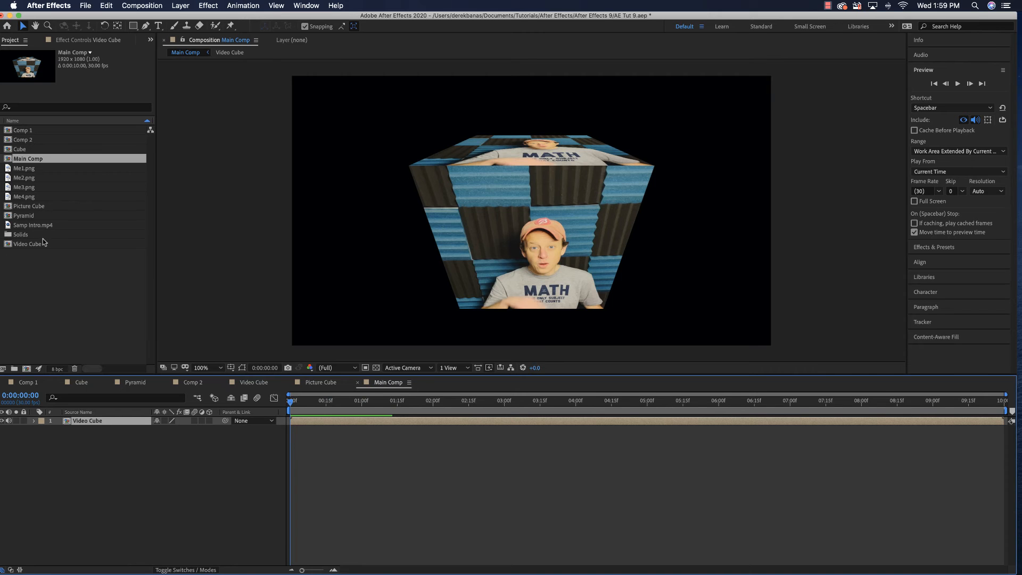
Look at the Video Cube composition, return to Main Comp and preview its playback
double_click(29, 244)
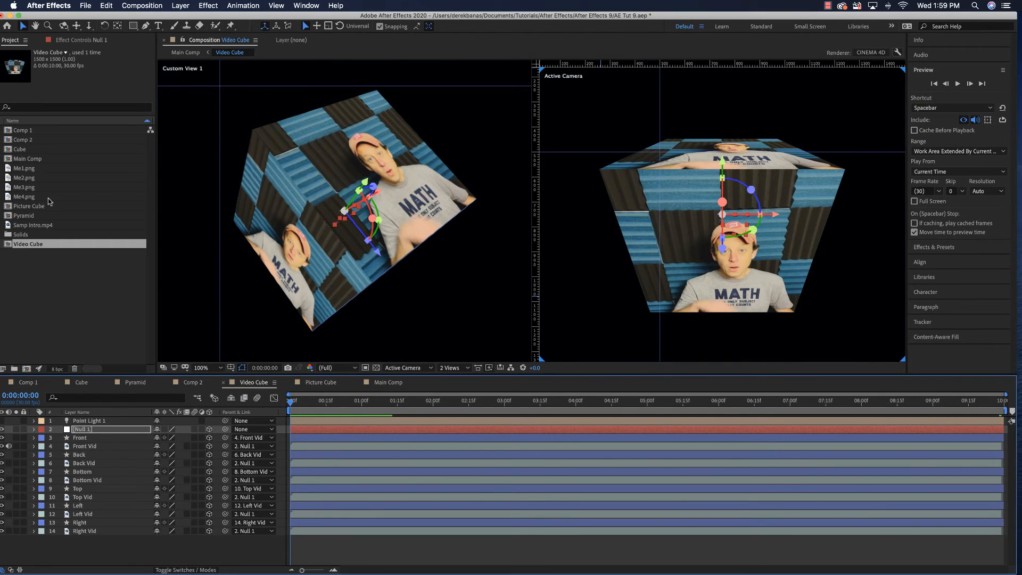
double_click(36, 159)
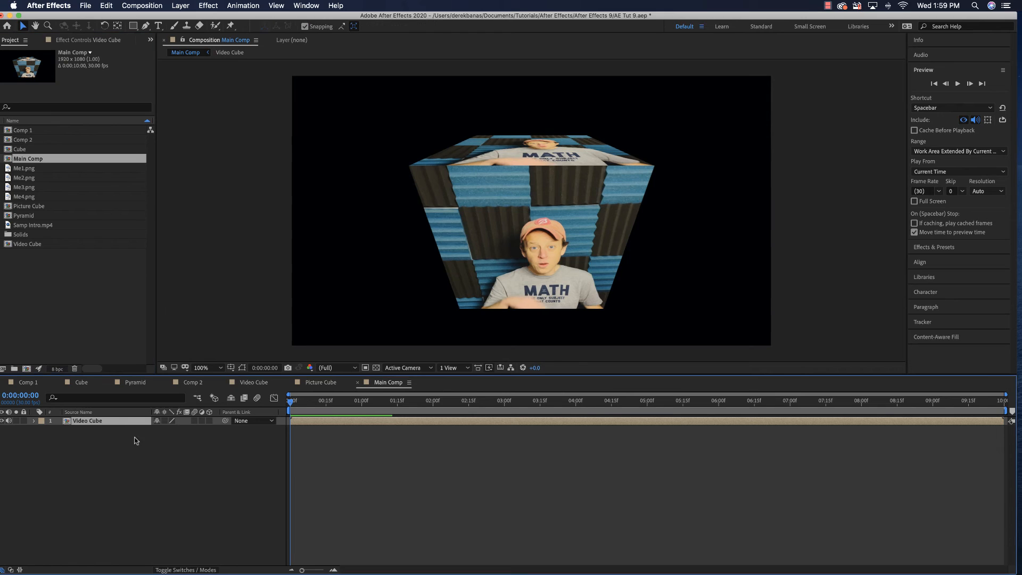
key("space")
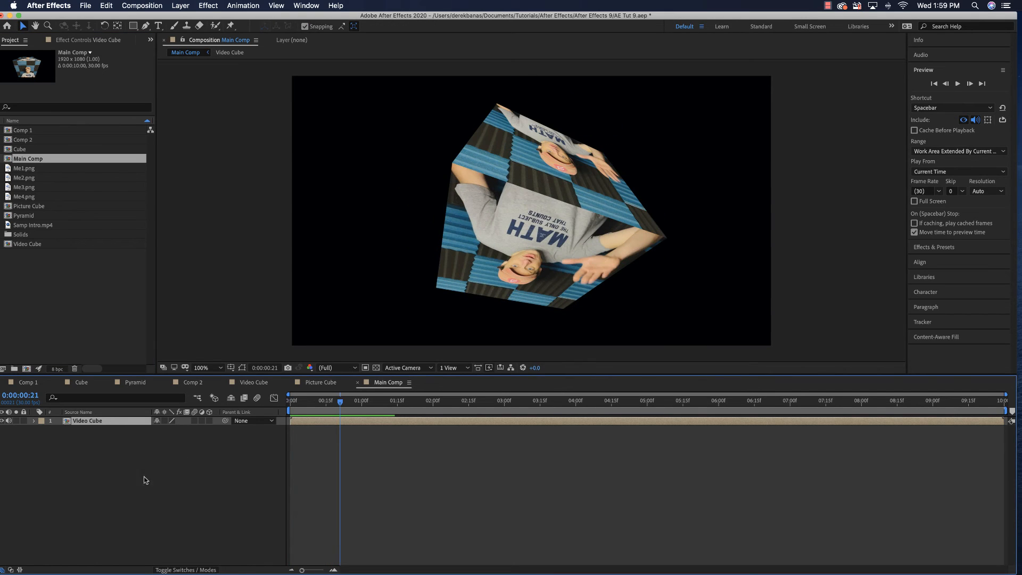
Mute the Video Cube layer's audio in Main Comp and preview the animation again
left_click(8, 421)
key("space")
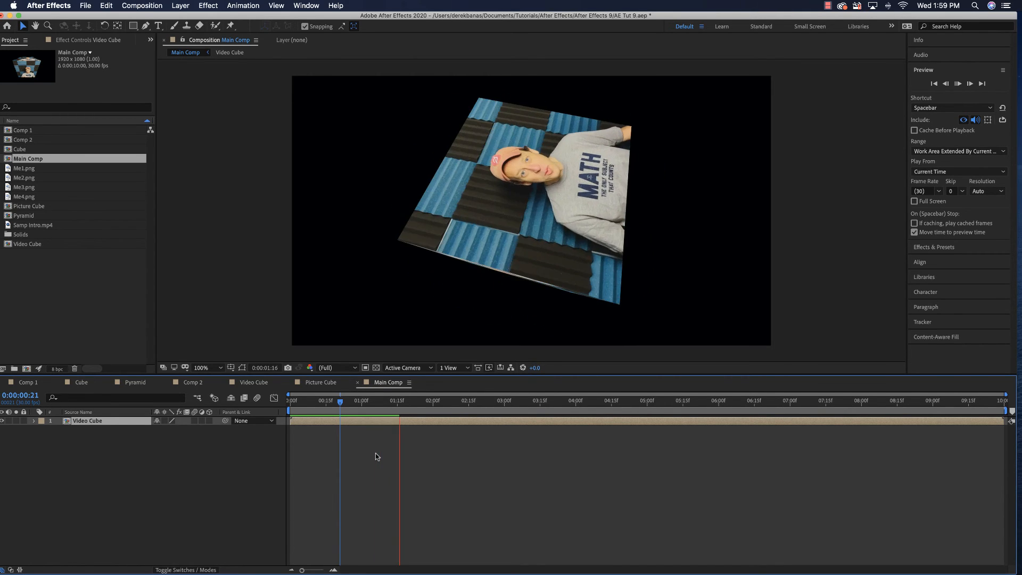
key("space")
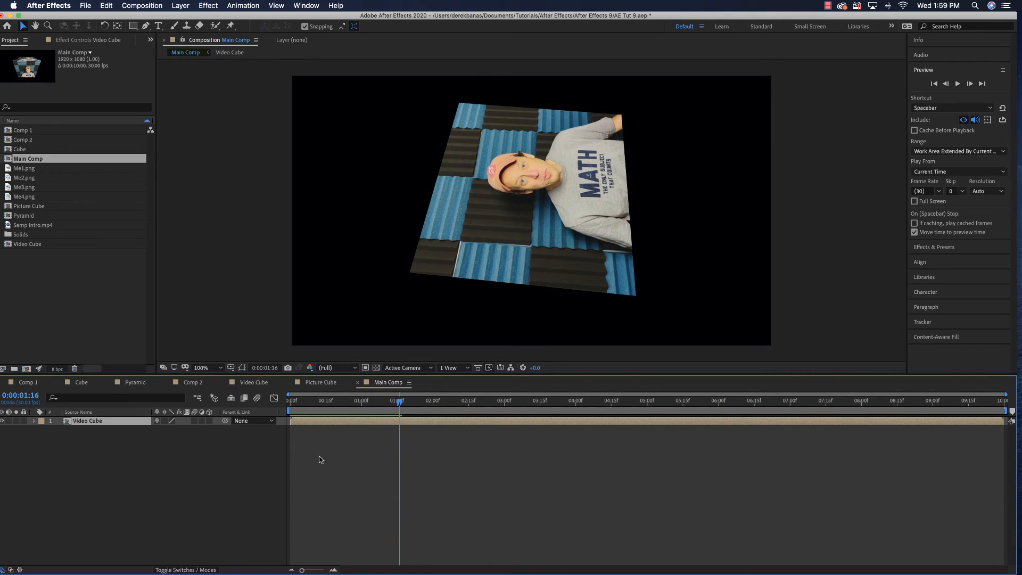
In the Video Cube composition, set Null 1's Y Rotation to 4x+0.0° at 0:00:09:28
double_click(28, 244)
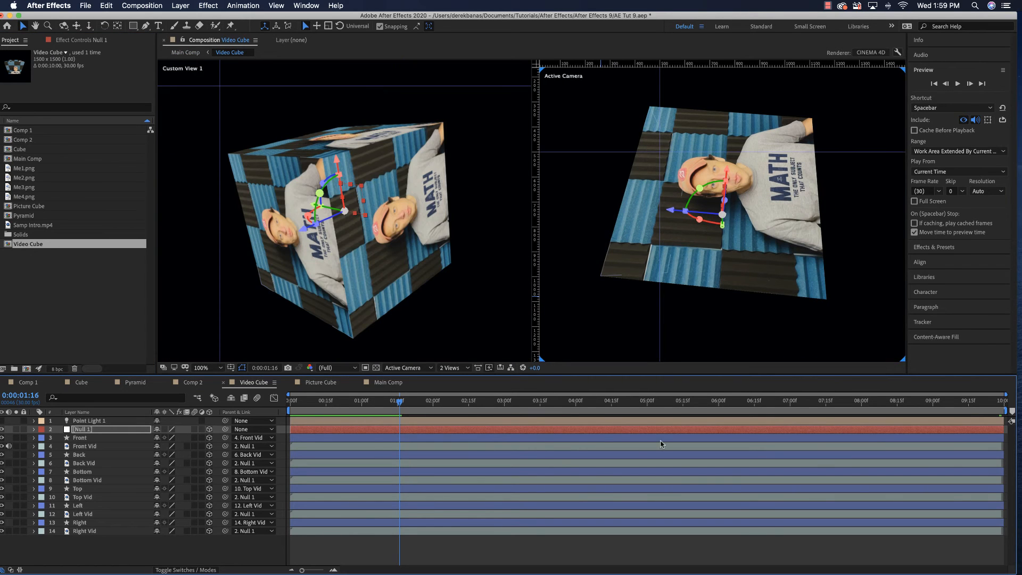
left_click_drag(401, 405, 855, 430)
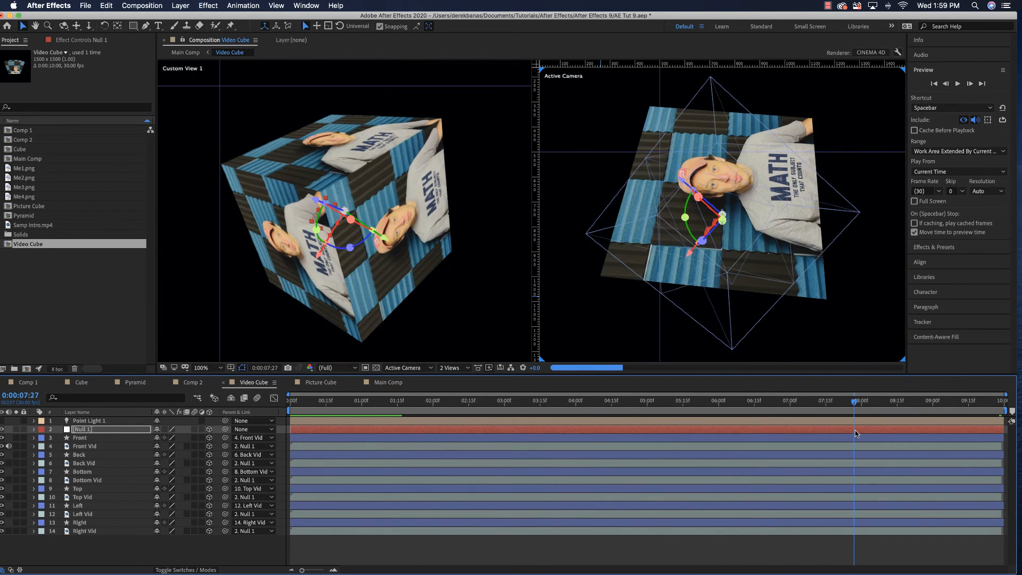
left_click(33, 429)
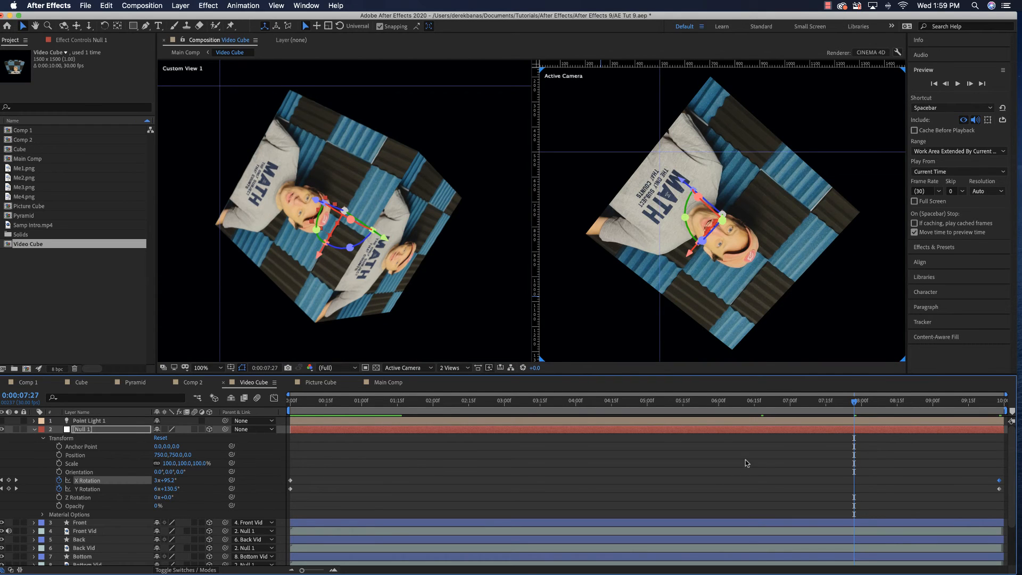
left_click_drag(854, 404, 999, 427)
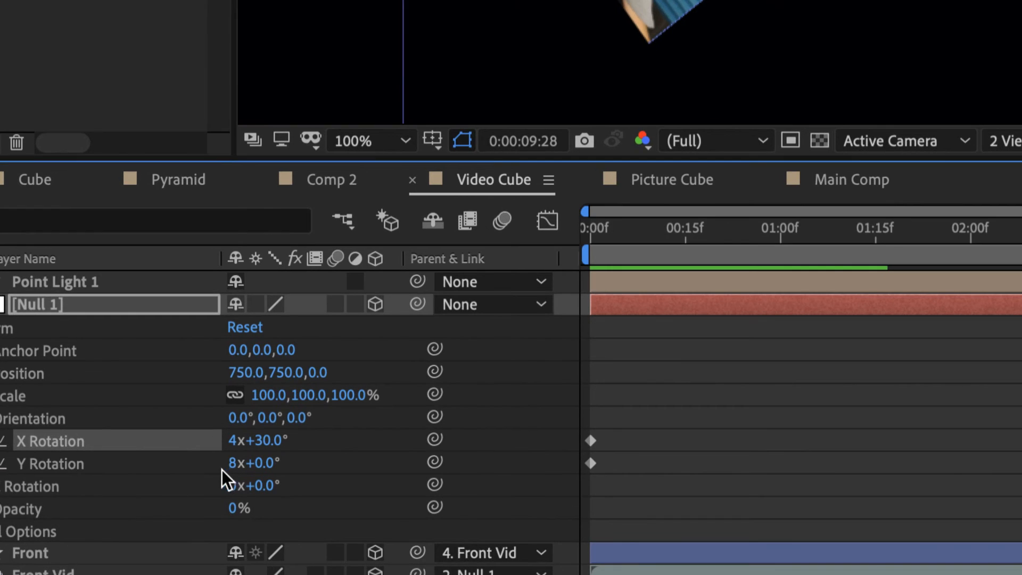
left_click(233, 464)
type("4")
key("Return")
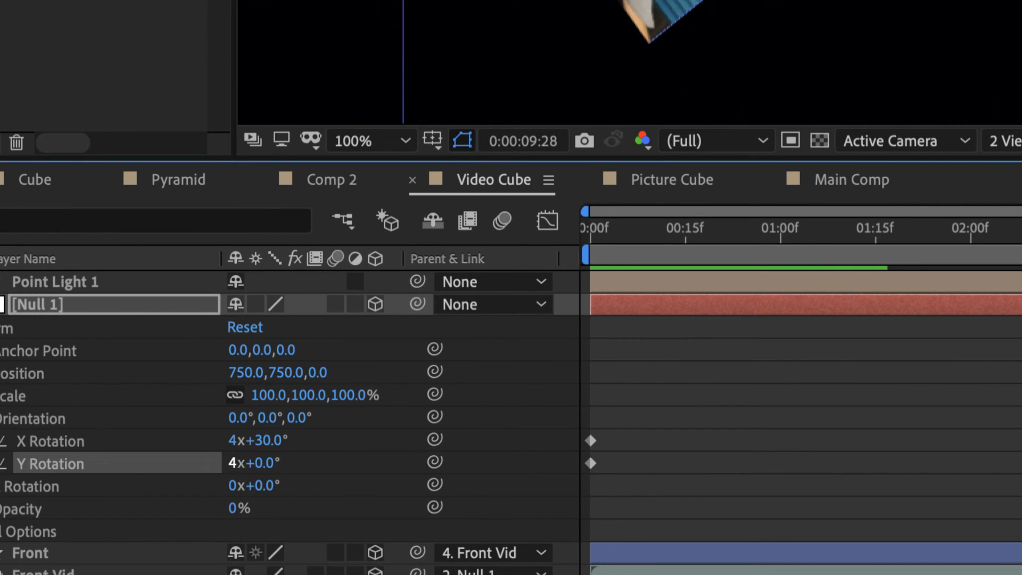
Set Null 1's X Rotation to 2x+30.0° at 0:00:09:28 and preview the Video Cube motion from the start
left_click(235, 441)
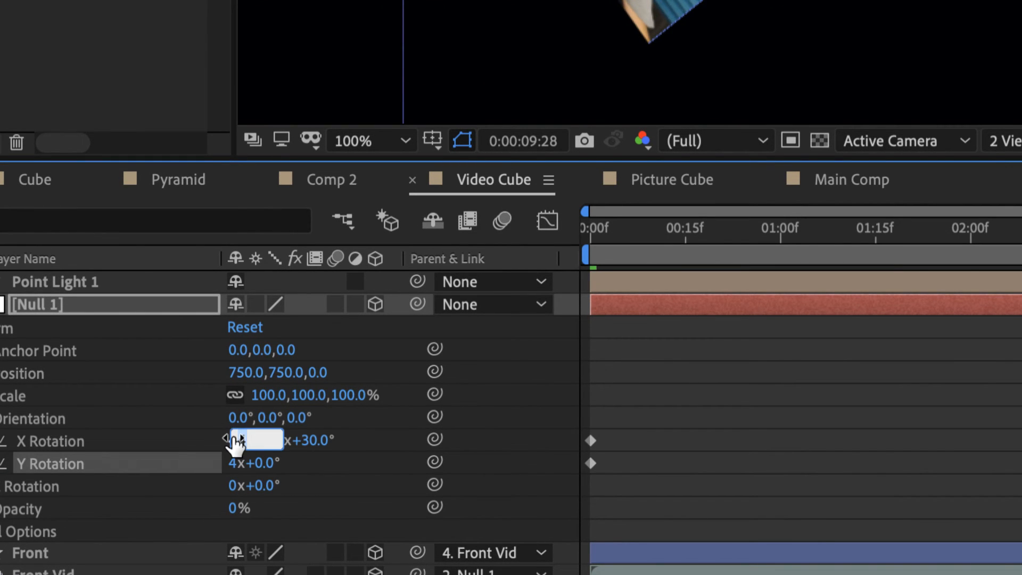
type("2")
key("Return")
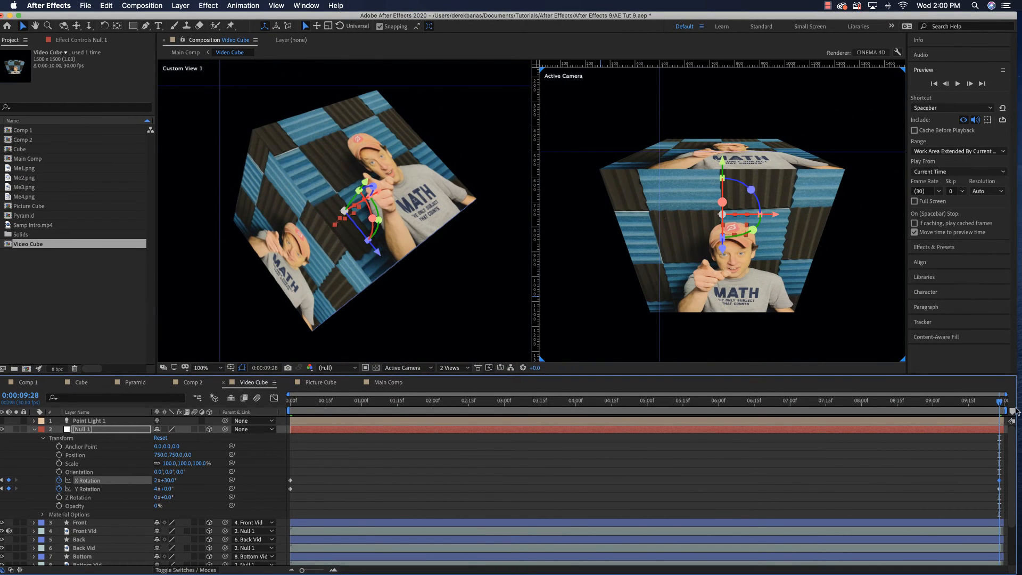
key("space")
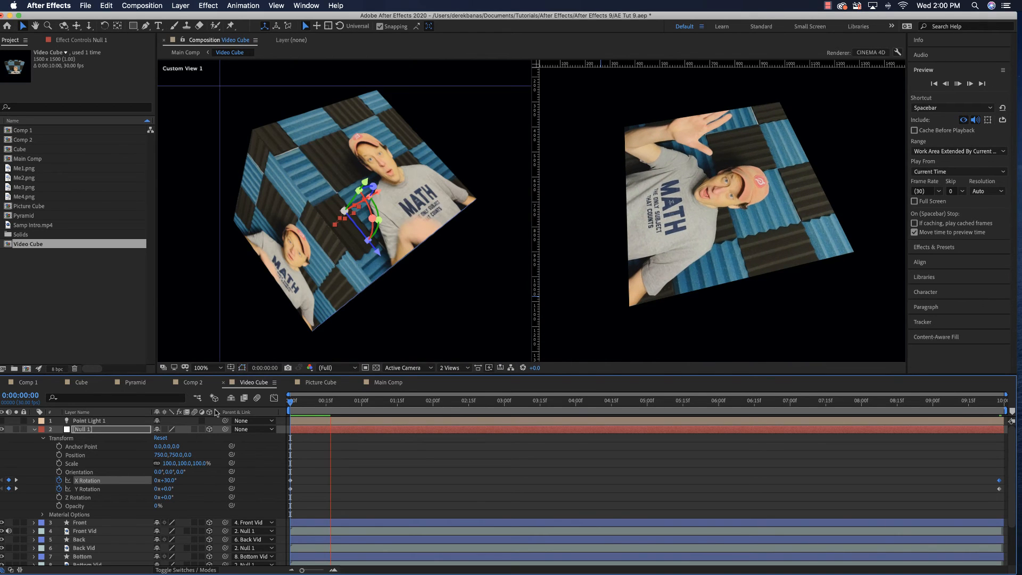
key("space")
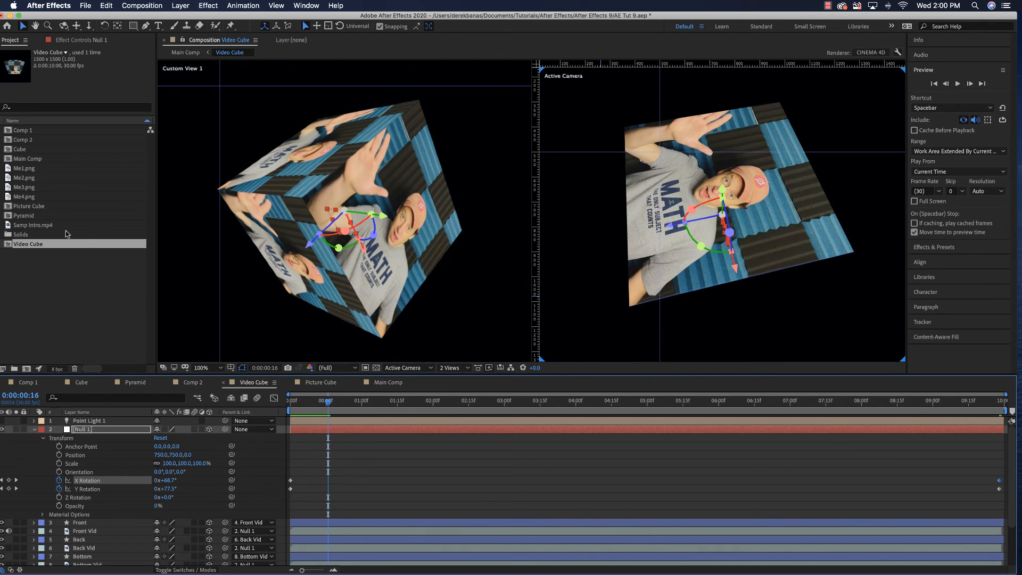
Review the Video Cube composition's rotation through to the end of its timeline
double_click(33, 159)
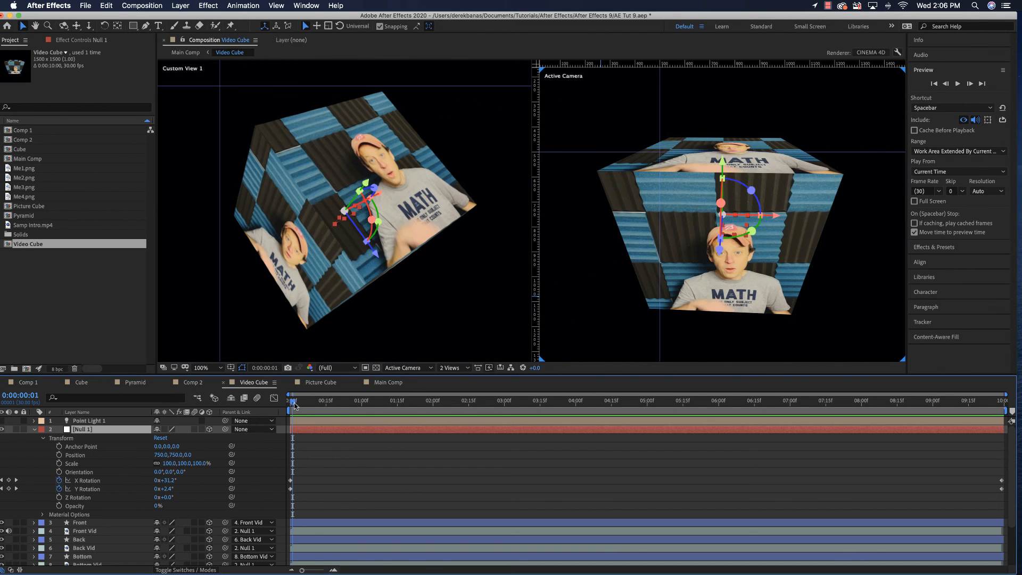
left_click_drag(296, 405, 966, 407)
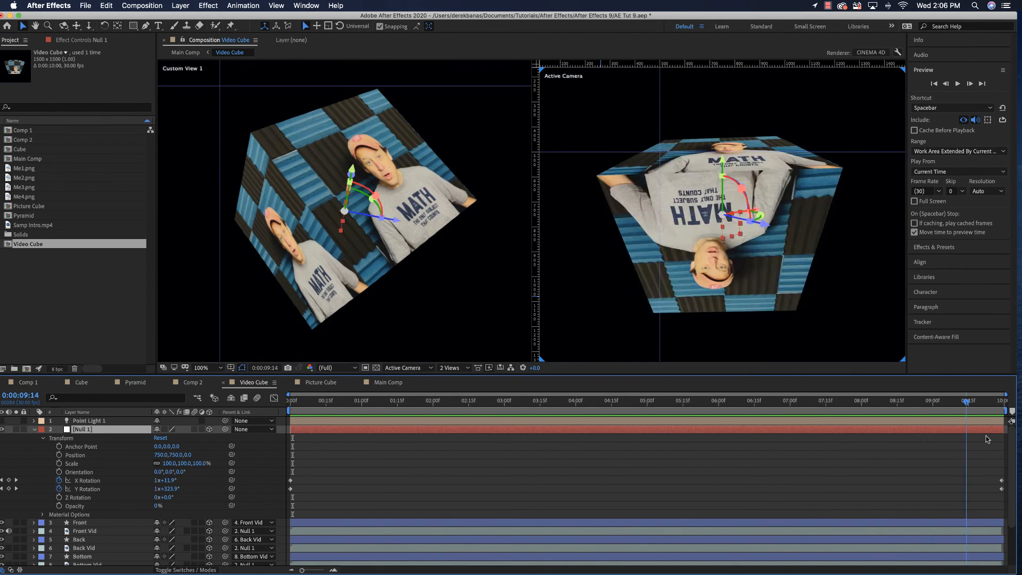
key("space")
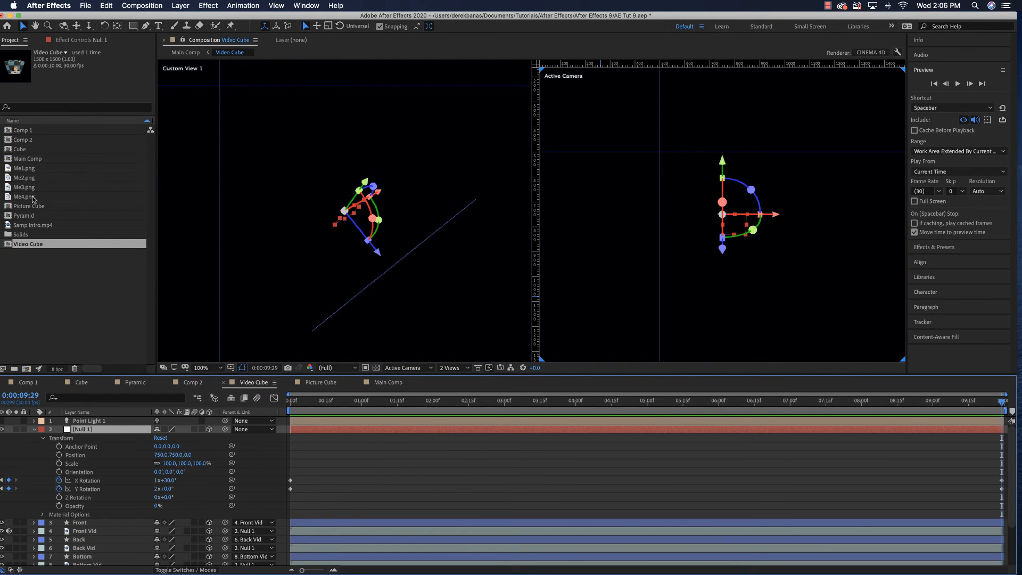
Return to Main Comp and delete its Video Cube layer
double_click(48, 160)
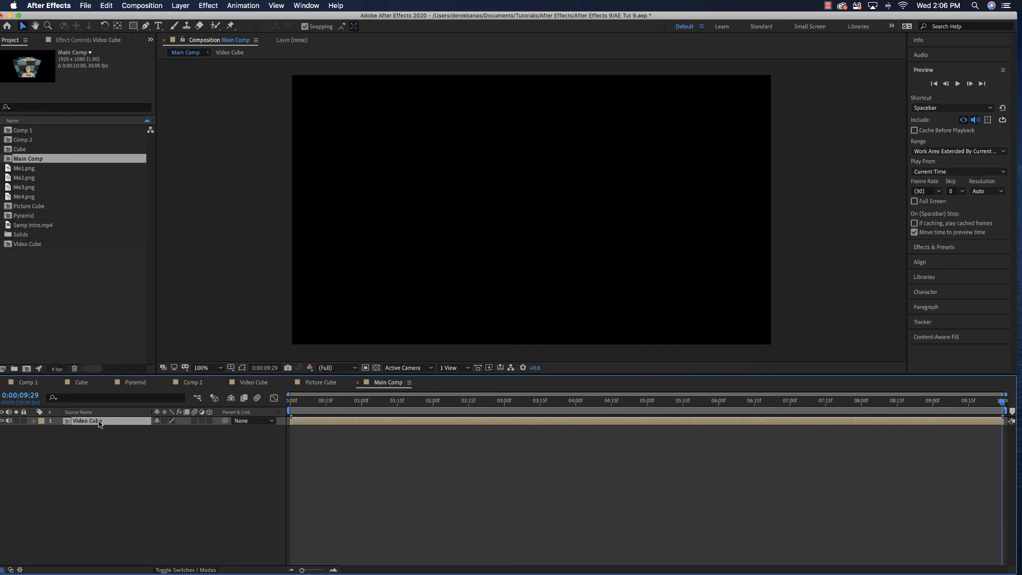
key("Delete")
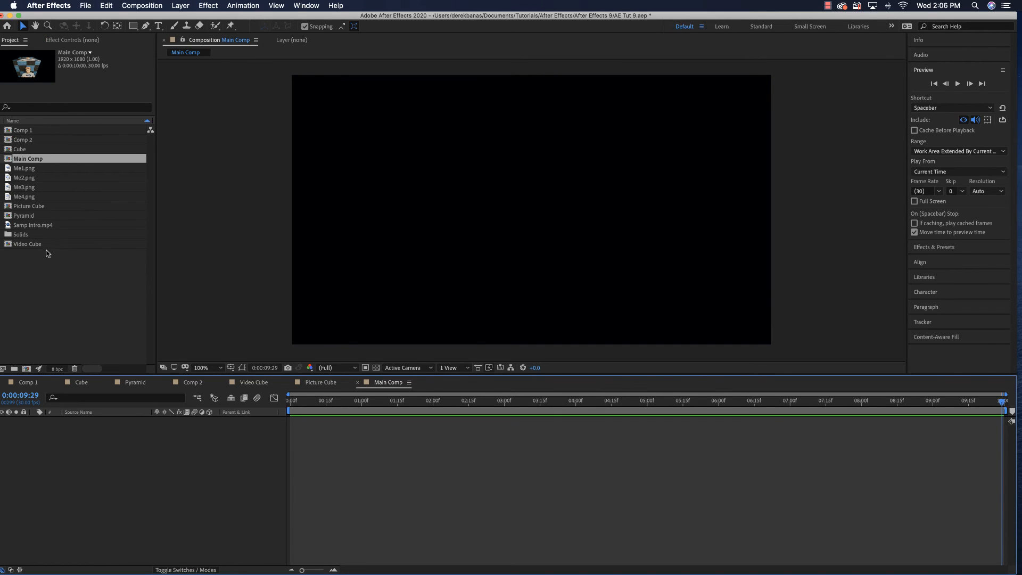
Add the Video Cube composition to Main Comp and create a 75% Scale keyframe for it at 0:00:00:00
left_click_drag(36, 245, 287, 435)
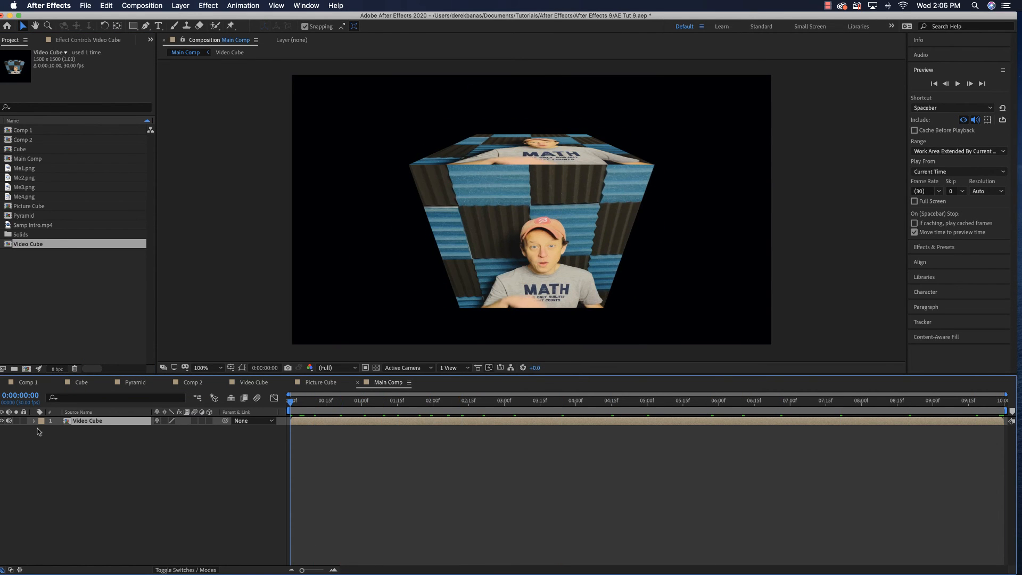
left_click(34, 421)
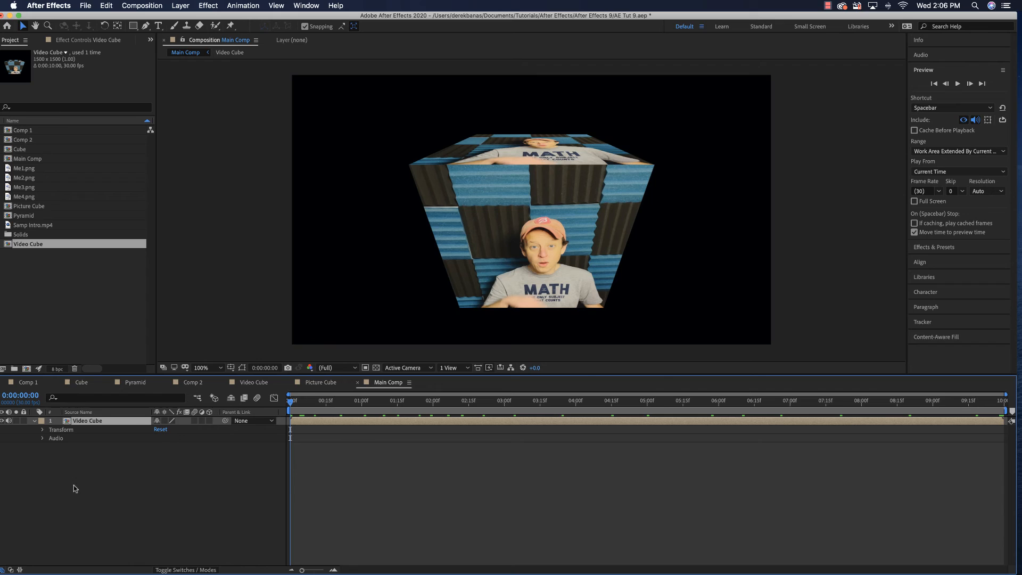
left_click(43, 430)
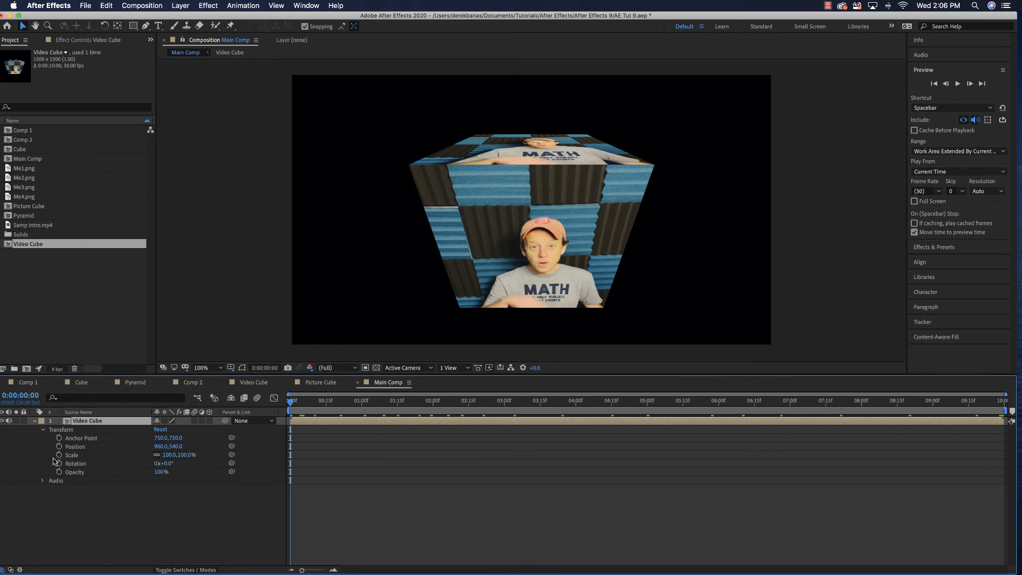
left_click(59, 455)
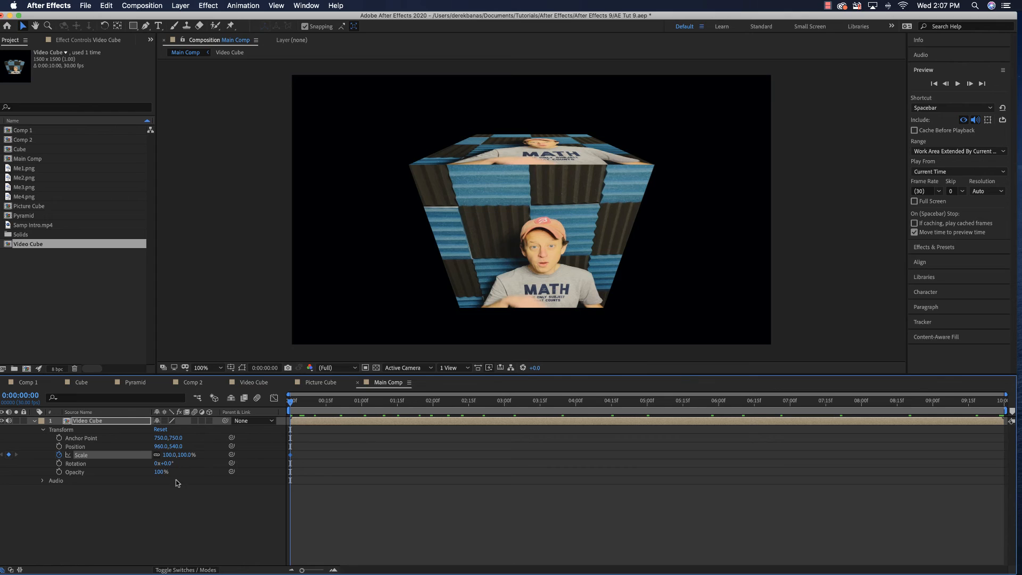
mouse_move(171, 455)
left_mouse_down()
mouse_move(149, 458)
mouse_move(161, 459)
left_mouse_up()
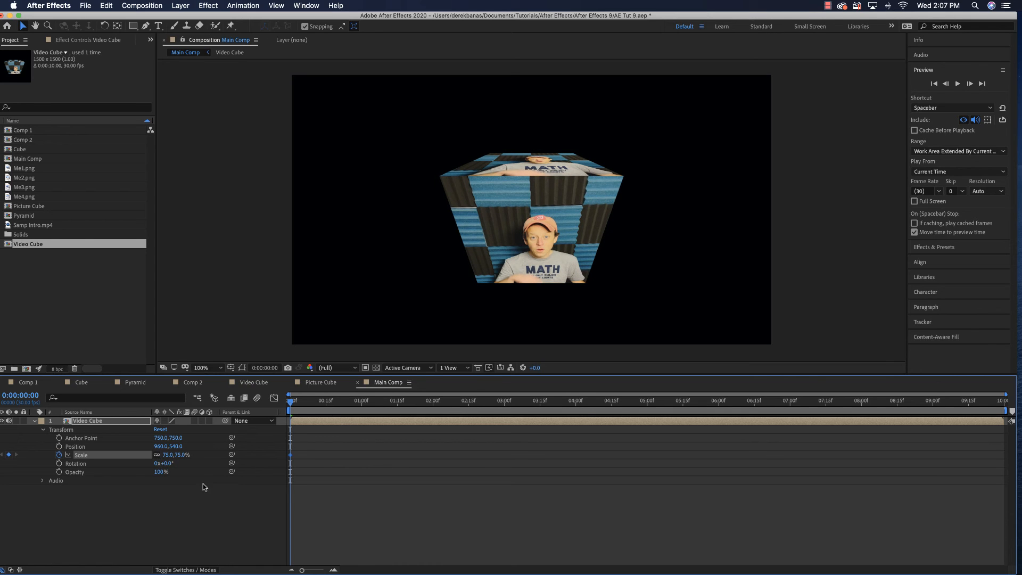
Set the Video Cube layer's Scale to 197.2% at 0:00:09:28
key("space")
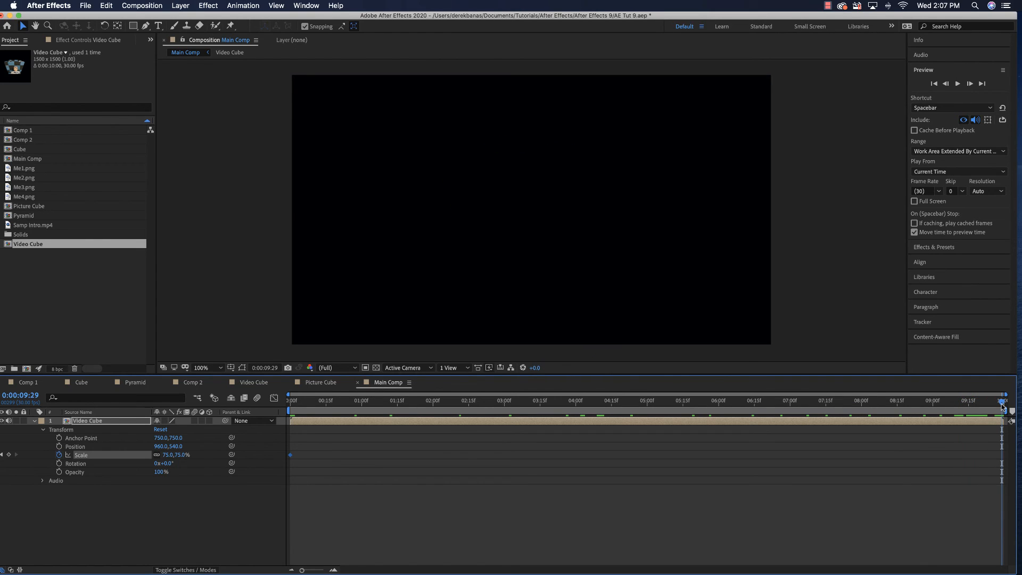
left_click(1002, 405)
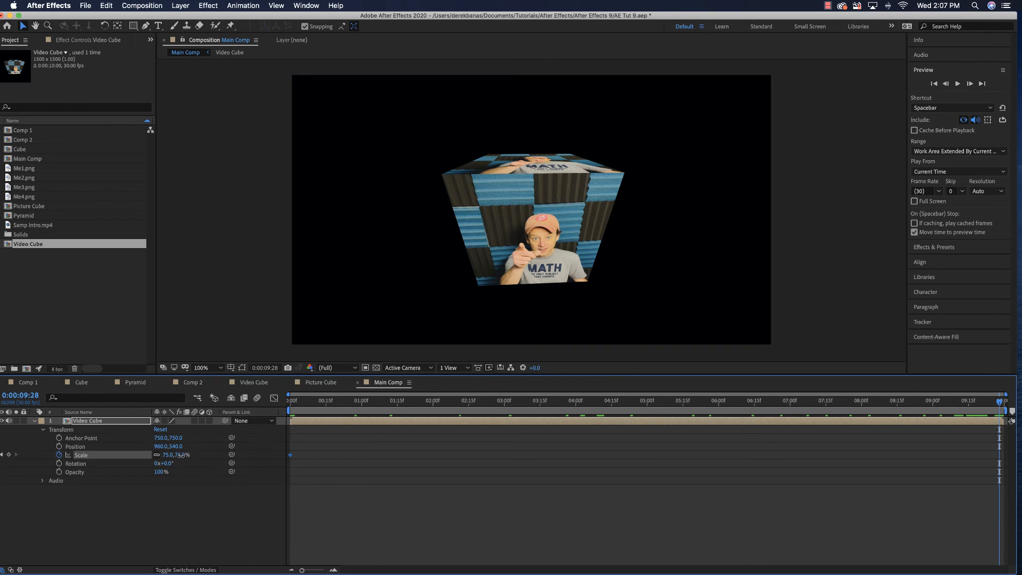
left_click_drag(181, 458, 245, 458)
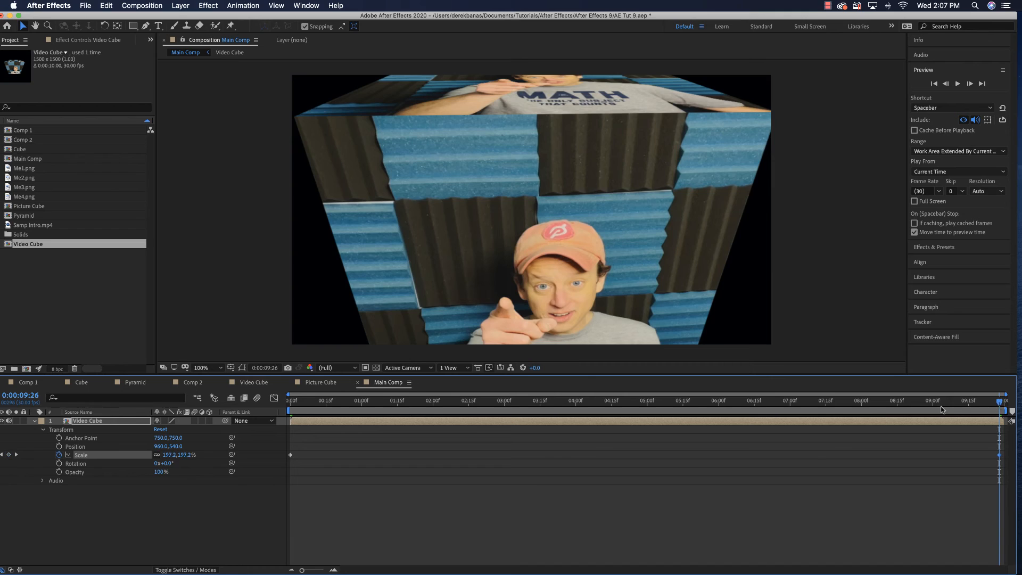
Preview the Video Cube layer's scale animation in Main Comp from the start
key("space")
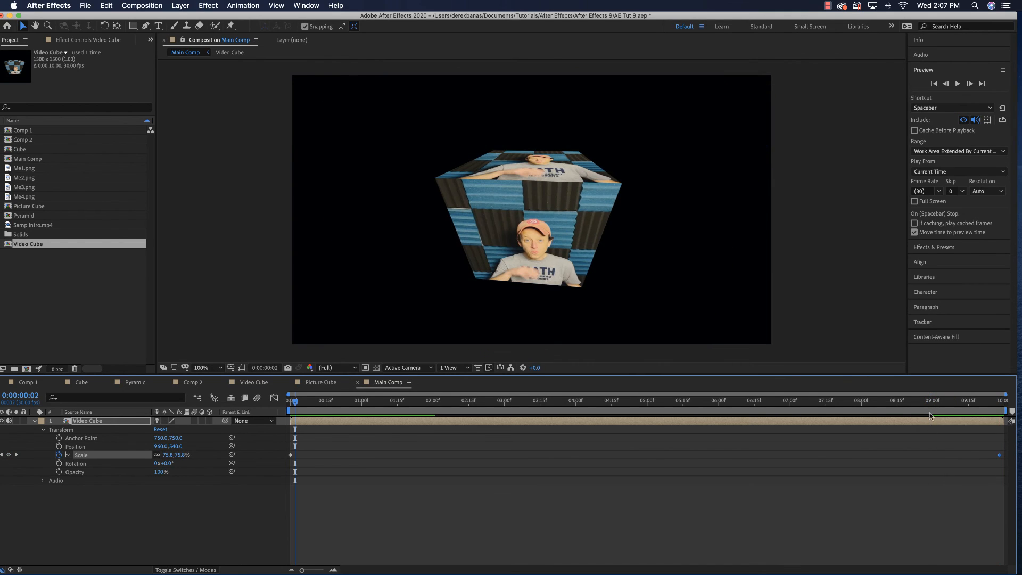
left_click_drag(296, 402, 290, 404)
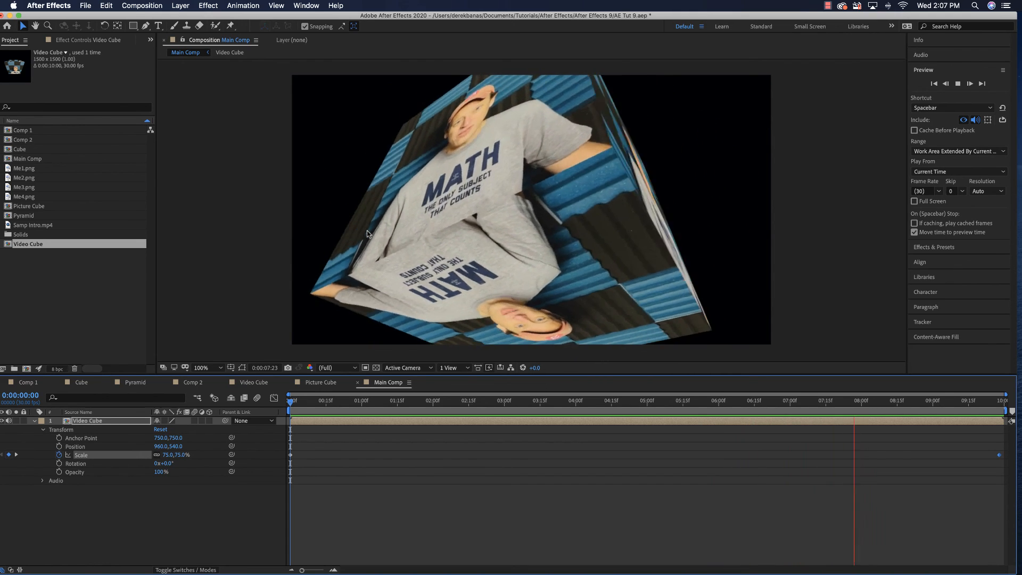
key("space")
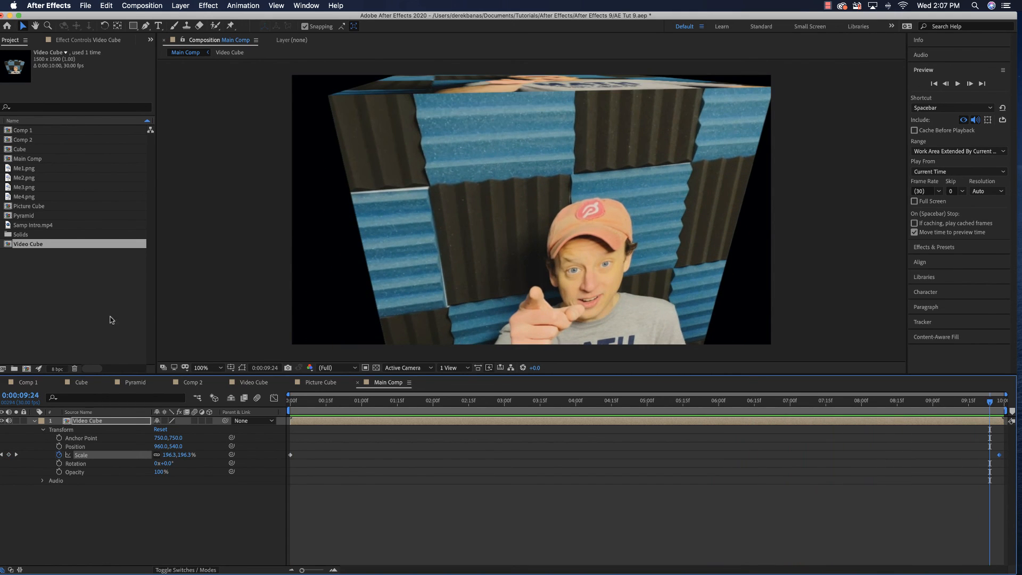
Add Picture Cube beneath the Video Cube layer in Main Comp, starting at 0:00:00:00, and reduce its Scale to 31%
left_click(34, 421)
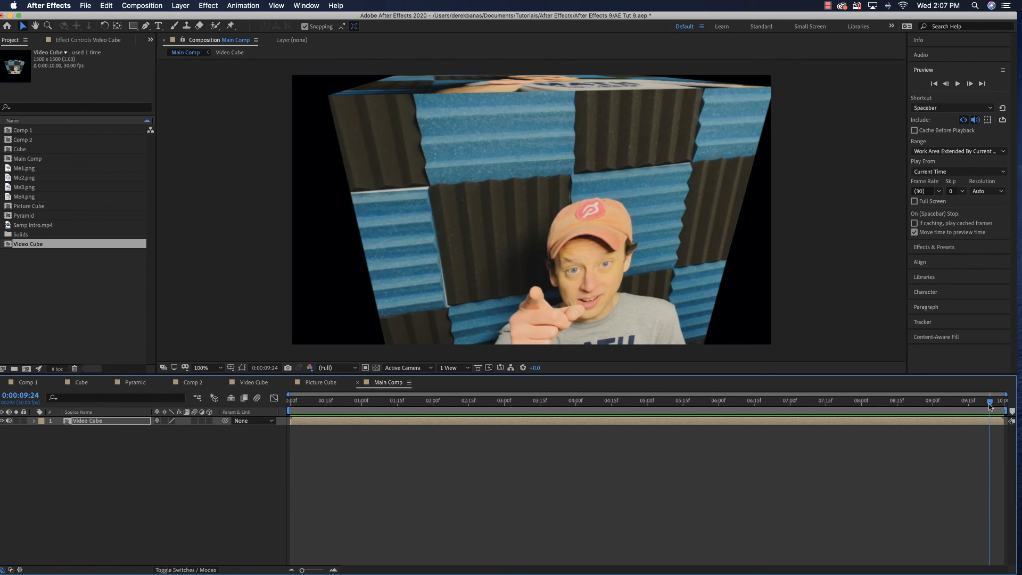
left_click_drag(989, 406, 290, 405)
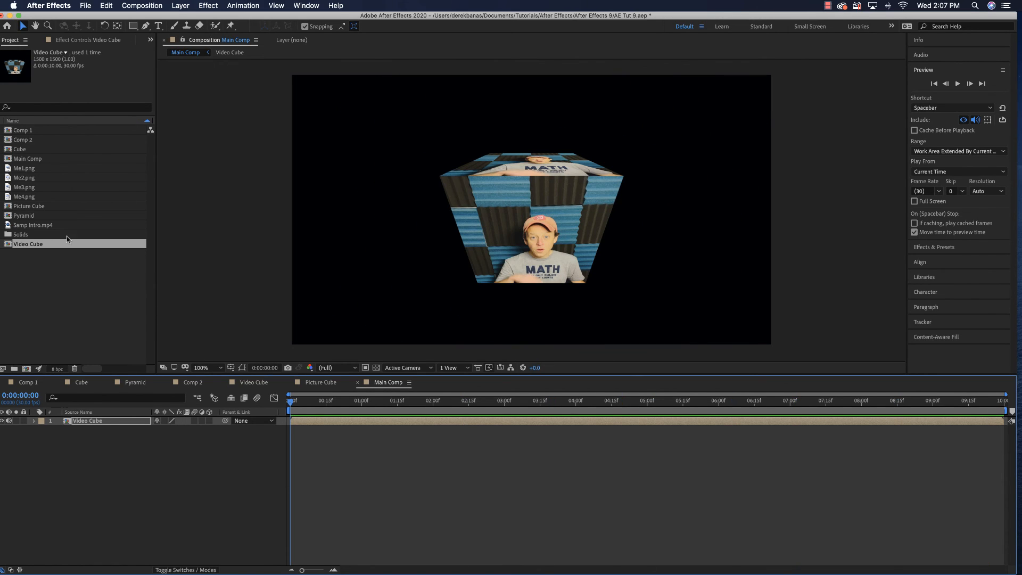
left_click_drag(19, 209, 110, 450)
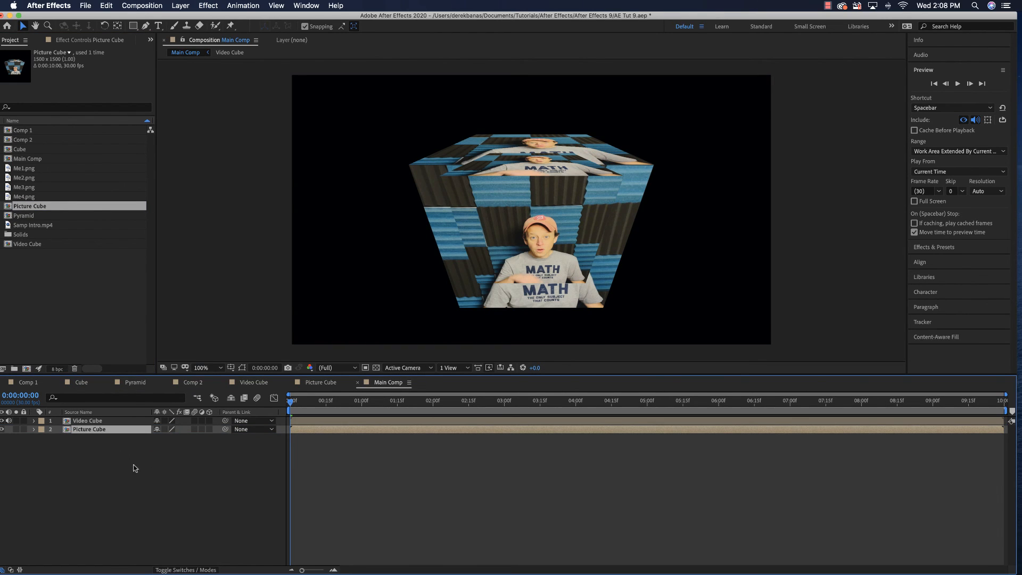
left_click(34, 429)
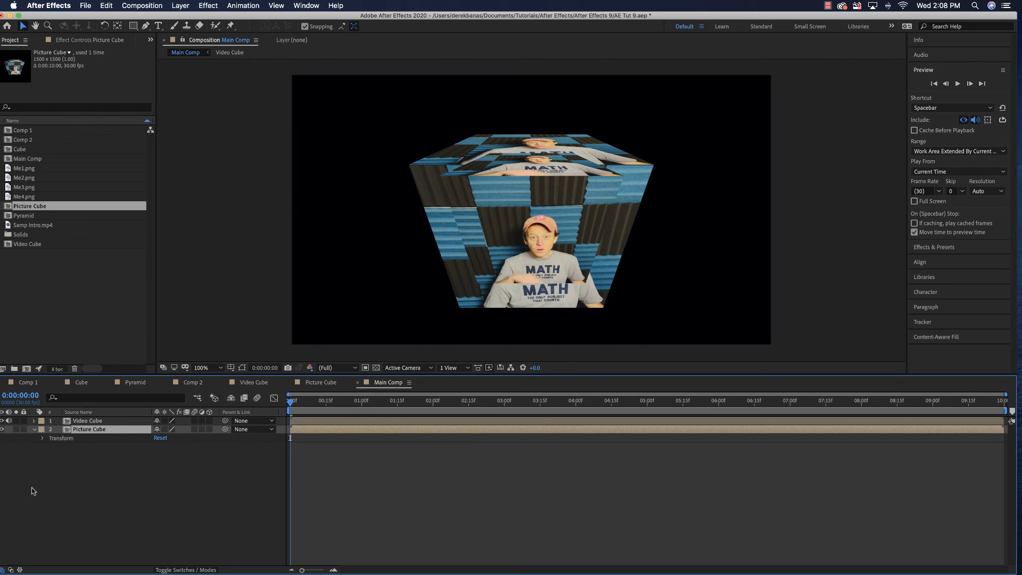
left_click(43, 438)
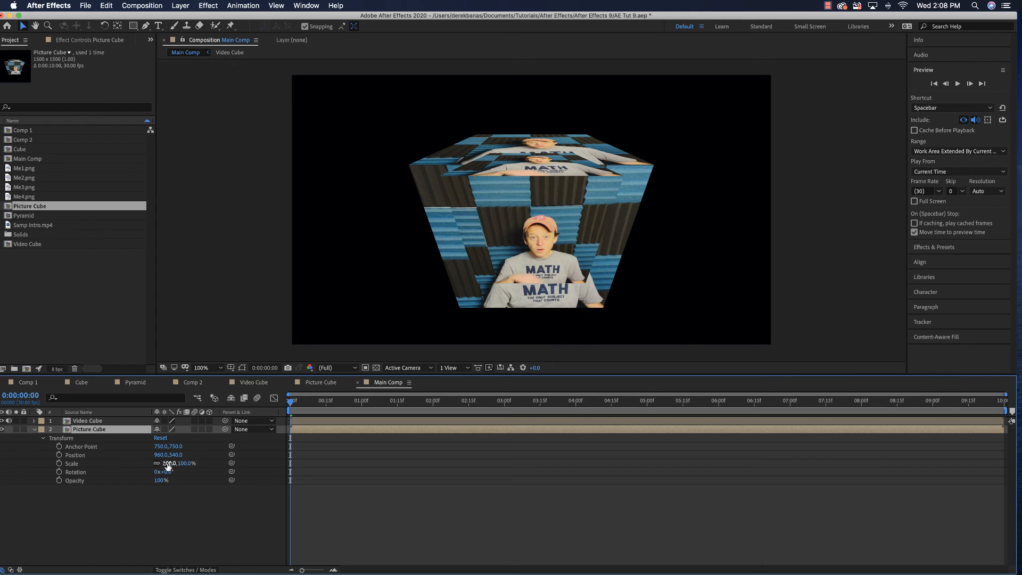
left_click_drag(168, 463, 151, 464)
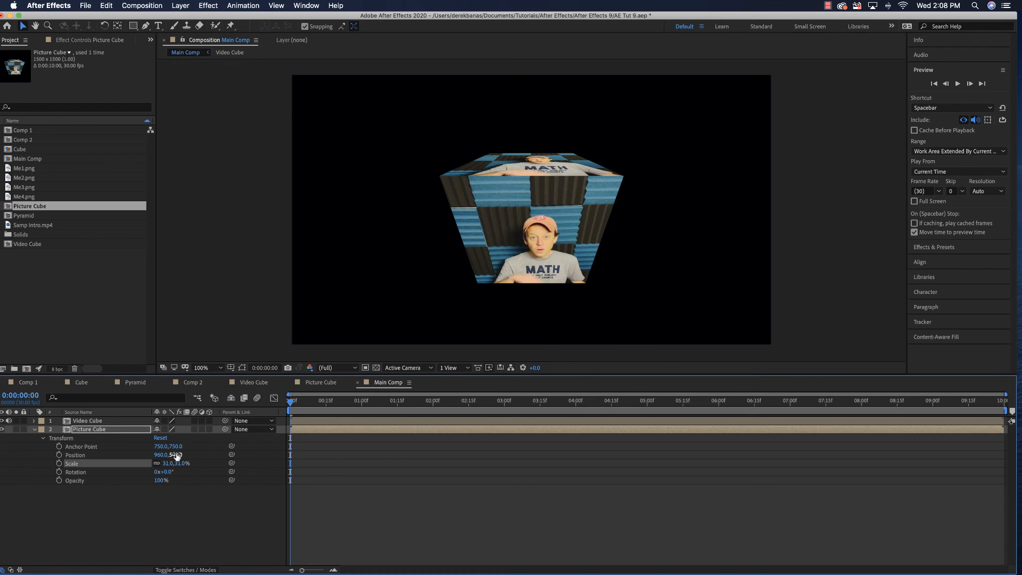
left_click_drag(161, 455, 146, 455)
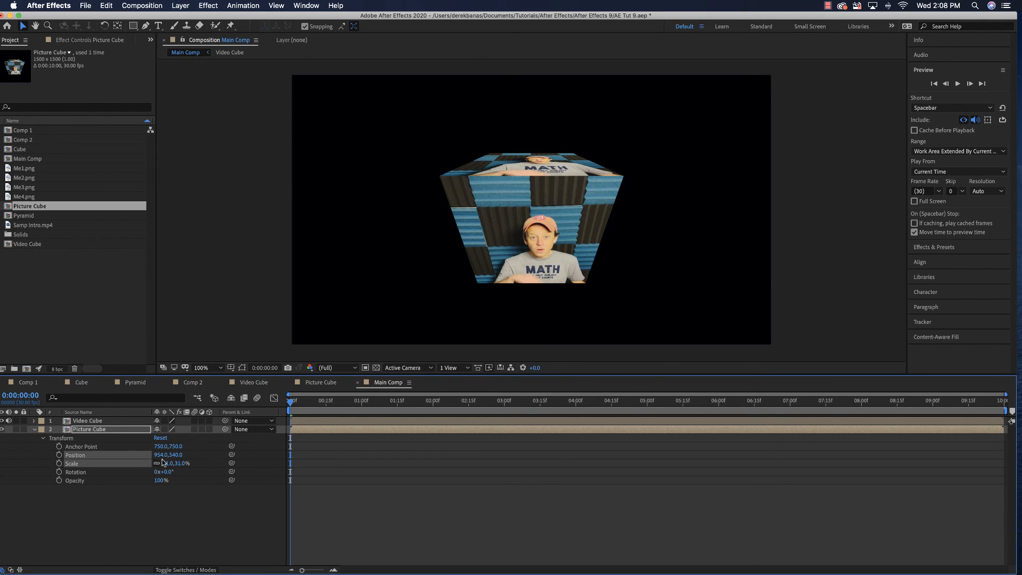
key("super+z")
key("super+z")
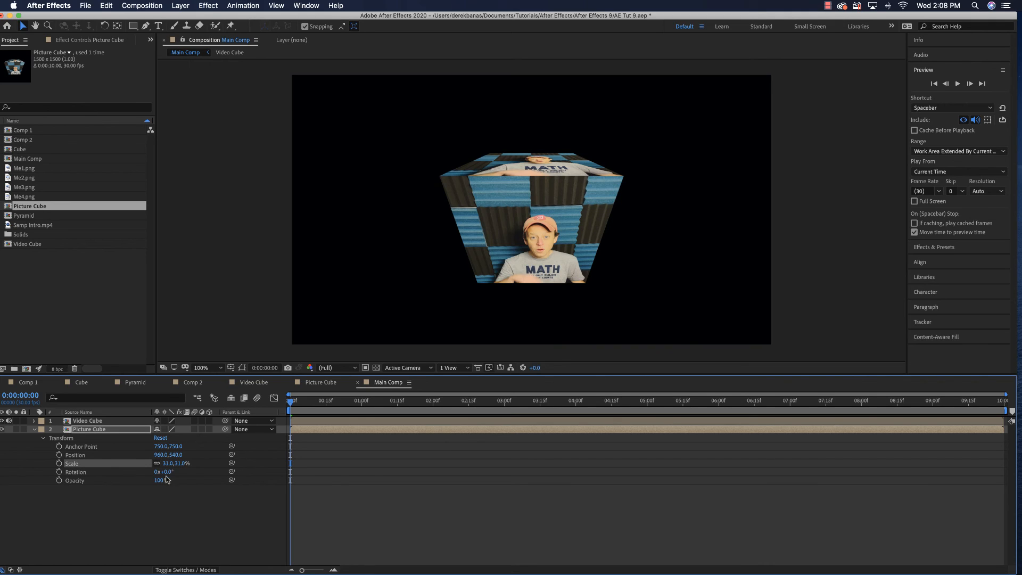
Place Picture Cube in the frame's upper-left corner at about 165, 114, scale it to 40%, and add a Position keyframe at 0:00:00:00
left_click_drag(593, 216, 391, 109)
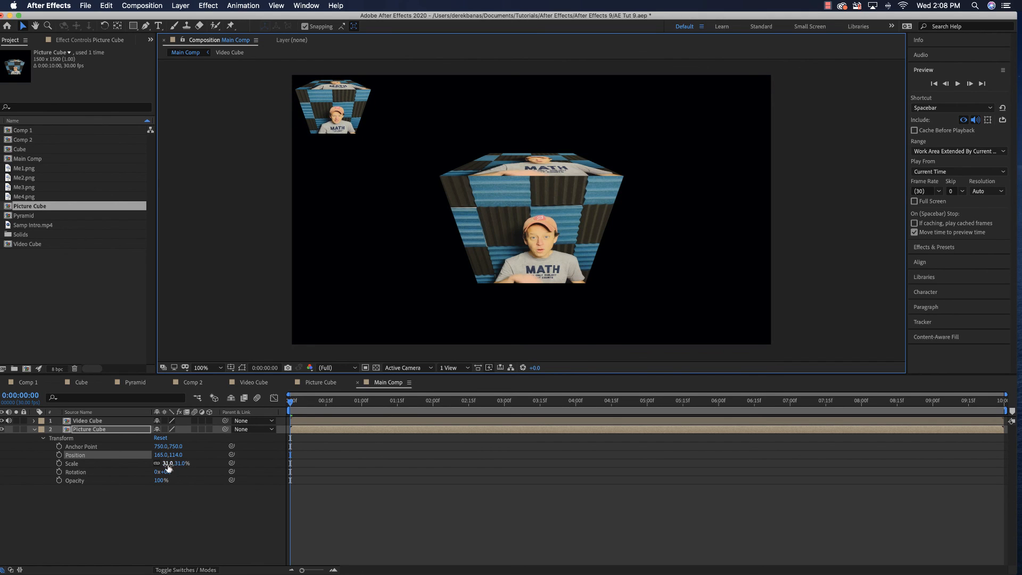
left_click_drag(167, 466, 173, 467)
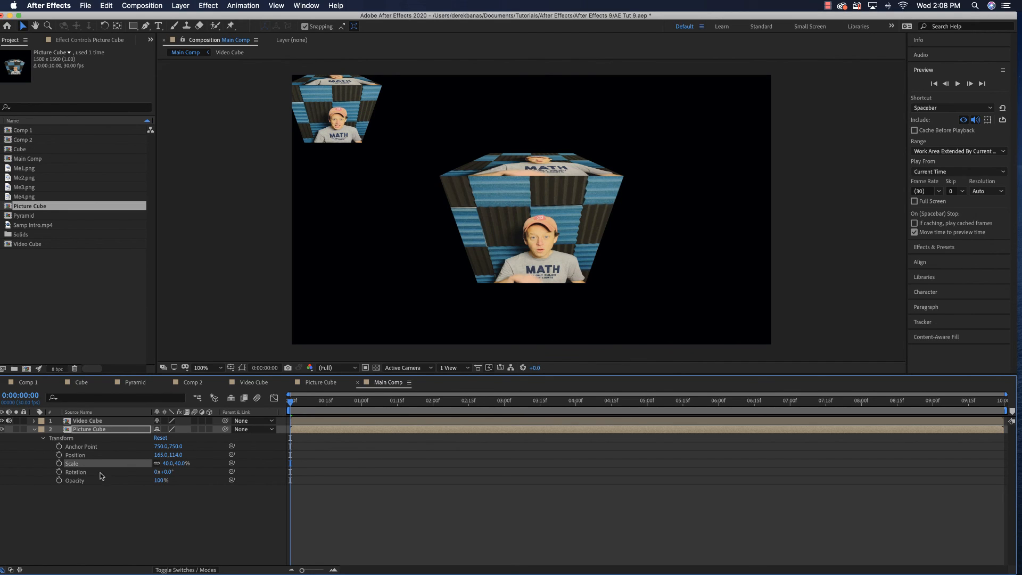
left_click(59, 454)
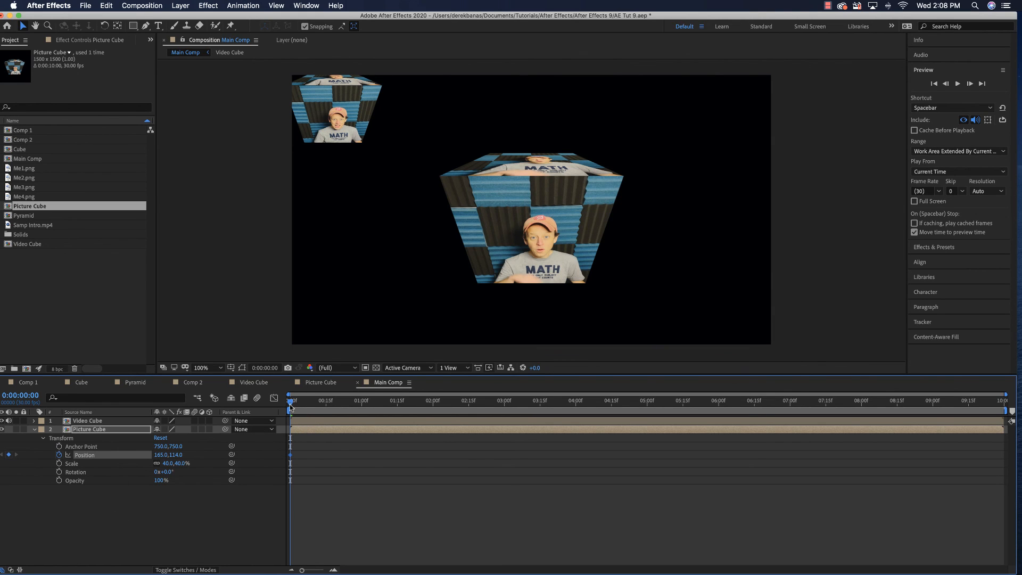
Keyframe Picture Cube's Position at about 517, 926 at 0:00:02:00 and about 1743, 540 at 0:00:04:00
left_click_drag(288, 404, 432, 403)
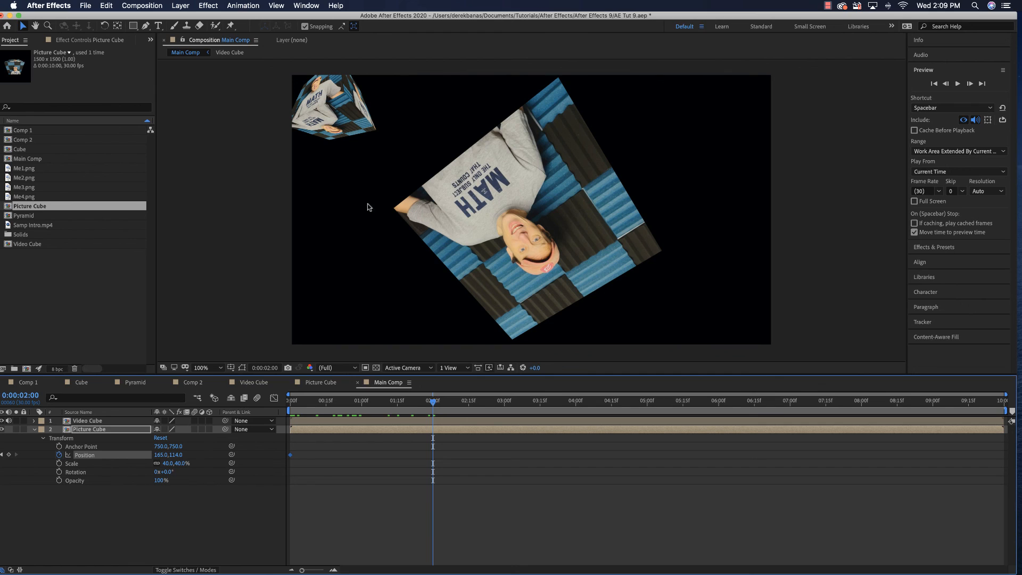
left_click_drag(335, 126, 423, 329)
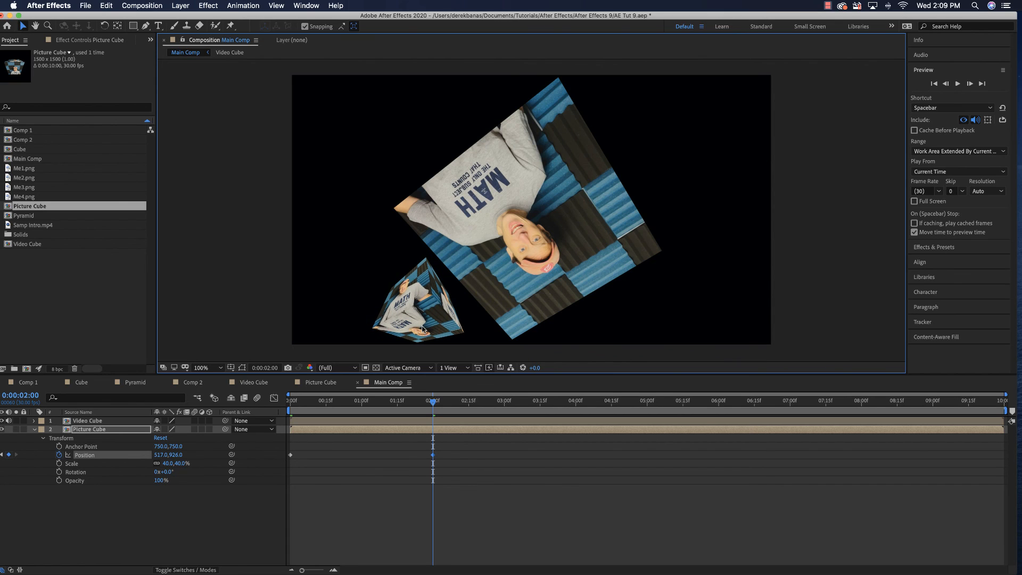
left_click_drag(433, 402, 576, 405)
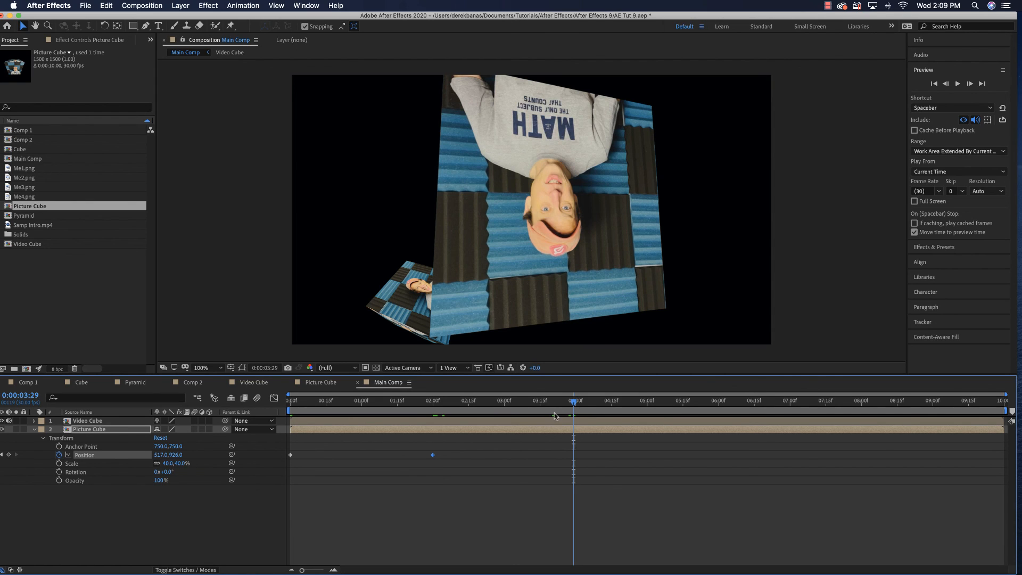
left_click_drag(574, 405, 576, 405)
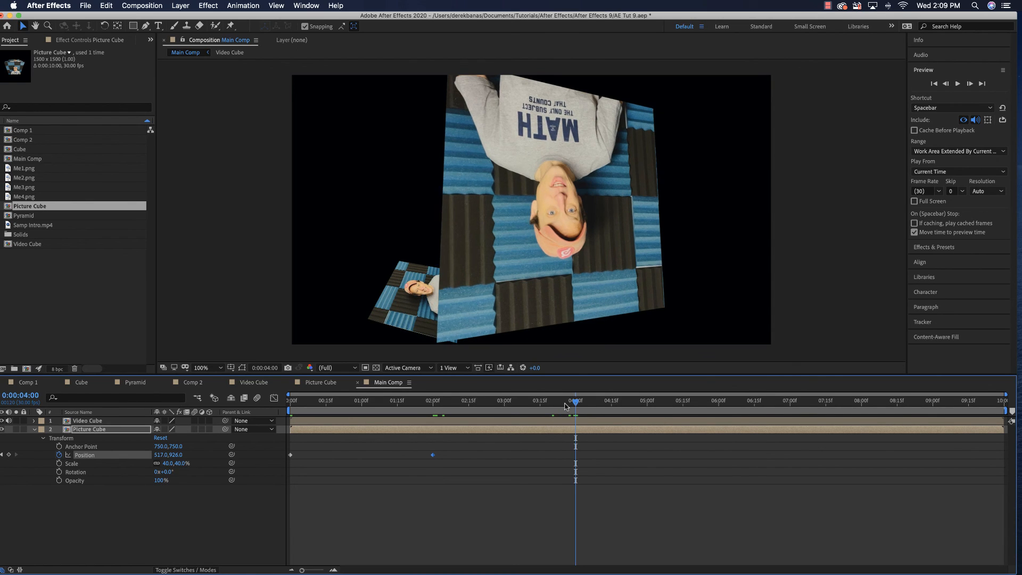
left_click_drag(424, 312, 729, 212)
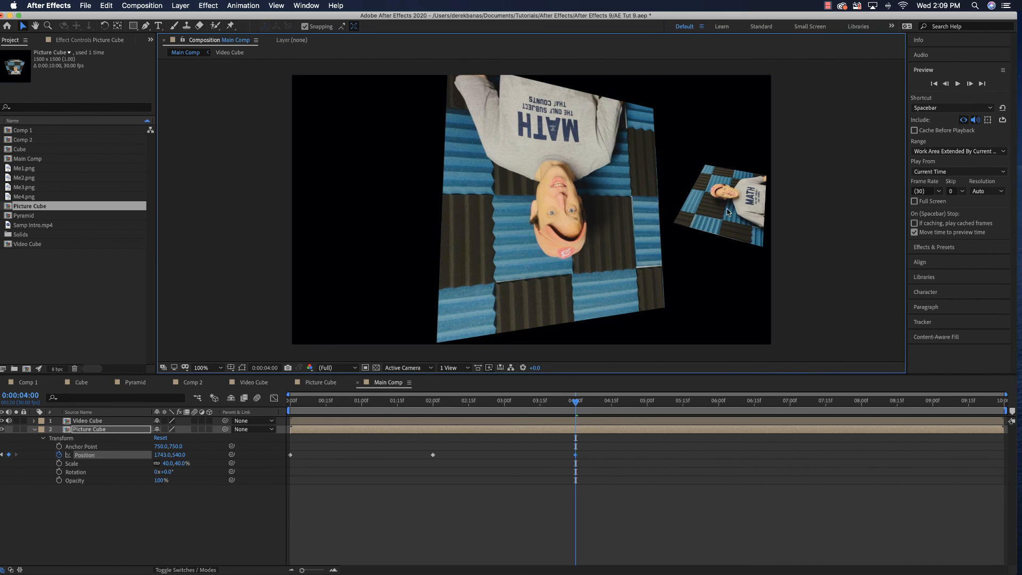
Keyframe Picture Cube's Position at about 1265, 146 at 0:00:06:00 and about 229, 274 at 0:00:08:00
left_click_drag(576, 403, 719, 405)
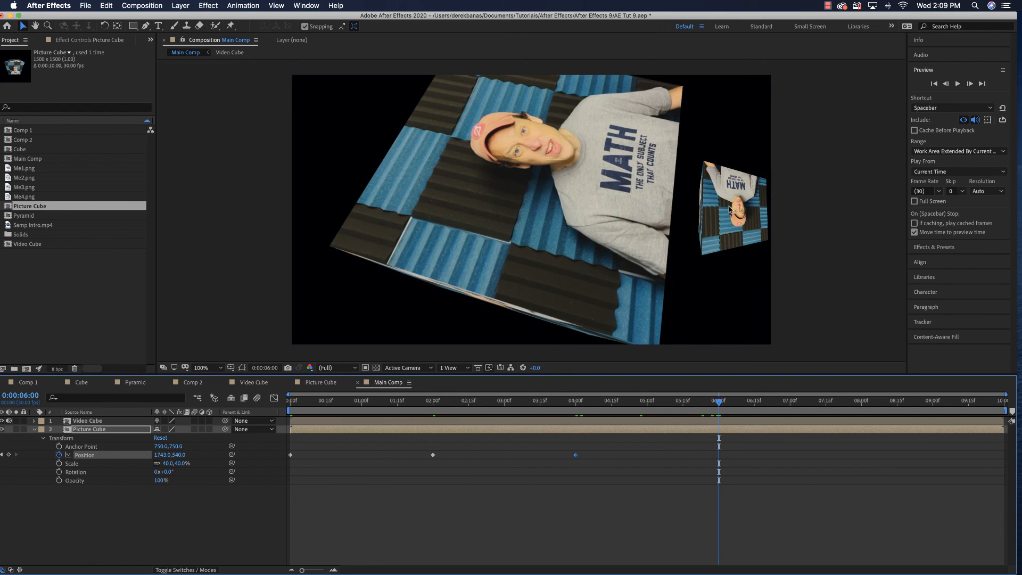
left_click_drag(729, 209, 609, 108)
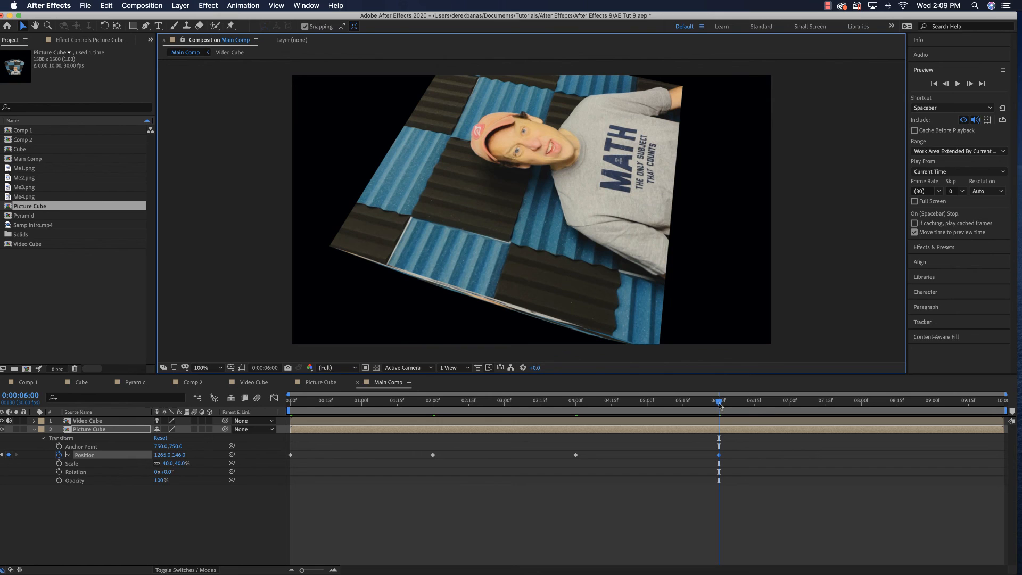
left_click_drag(719, 406, 862, 407)
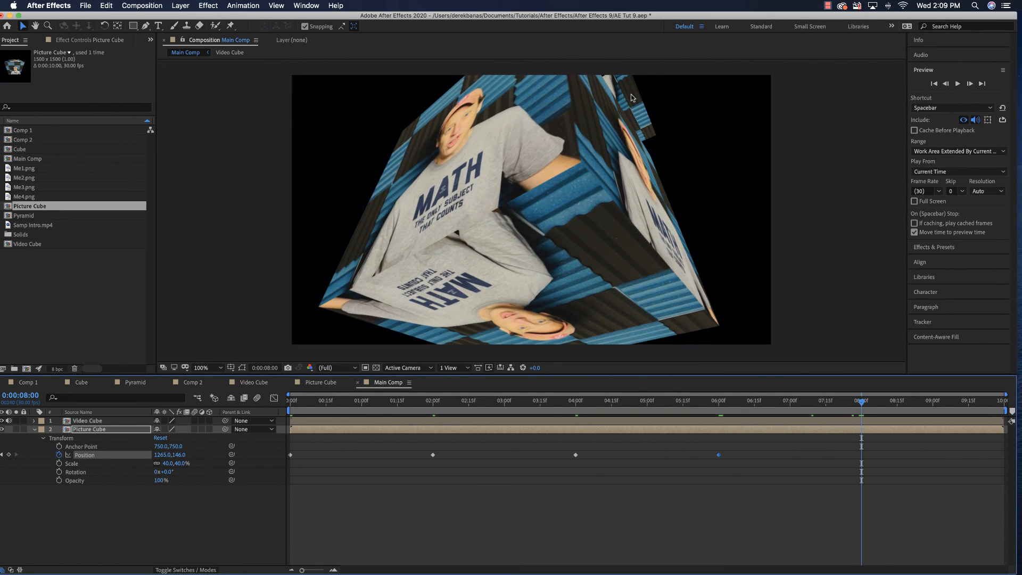
left_click_drag(631, 95, 374, 125)
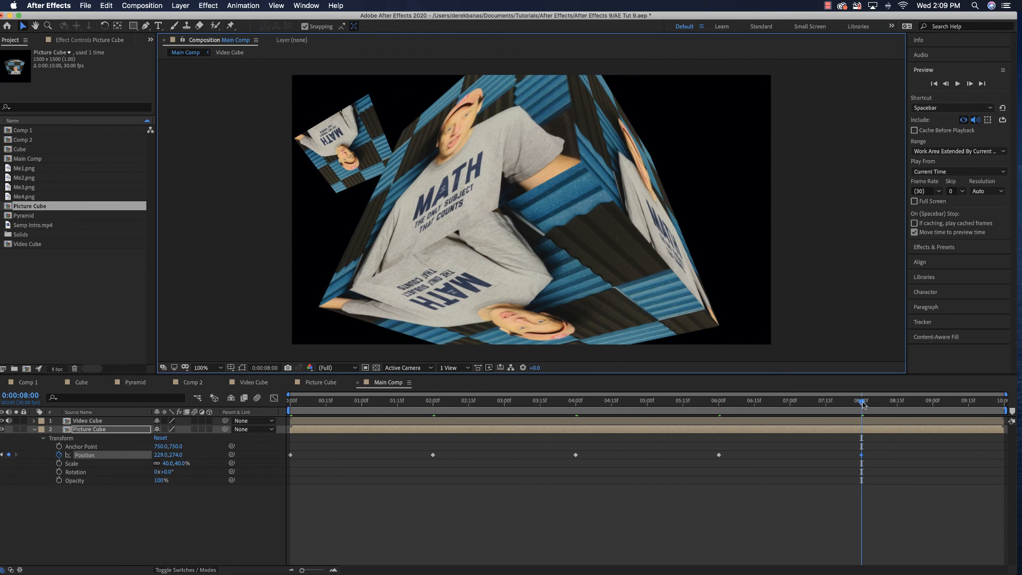
Keyframe Picture Cube's Position at about 105, 882 at 0:00:09:28 and preview its motion from the start
left_click_drag(863, 404, 1007, 408)
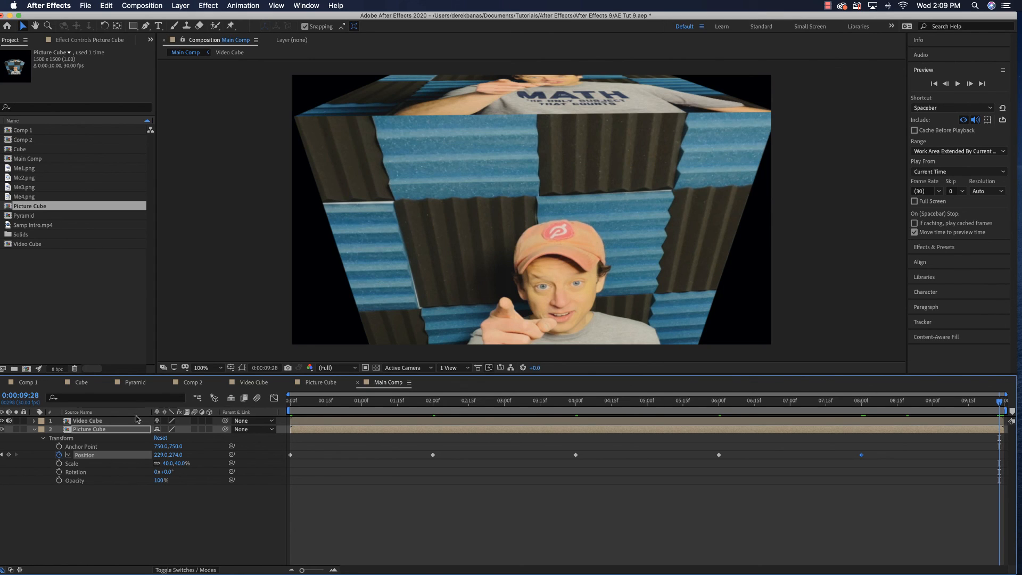
left_click(105, 433)
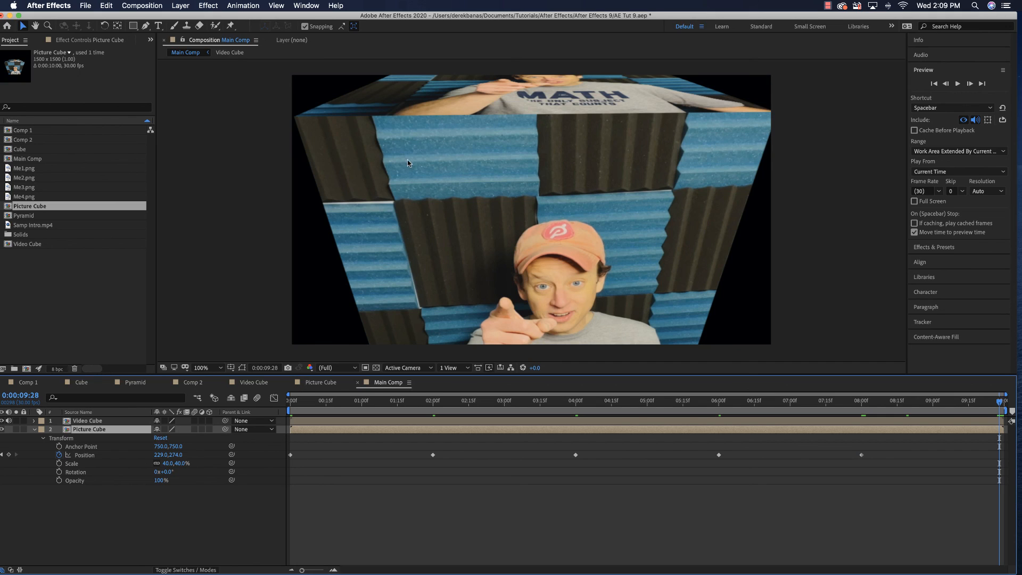
left_click_drag(407, 160, 376, 316)
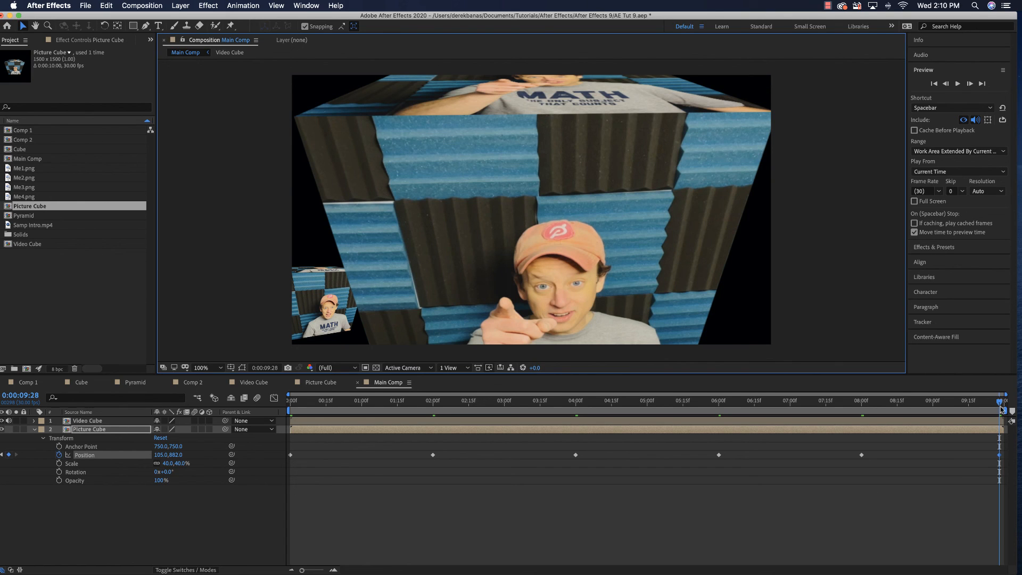
left_click_drag(1000, 404, 297, 448)
key("space")
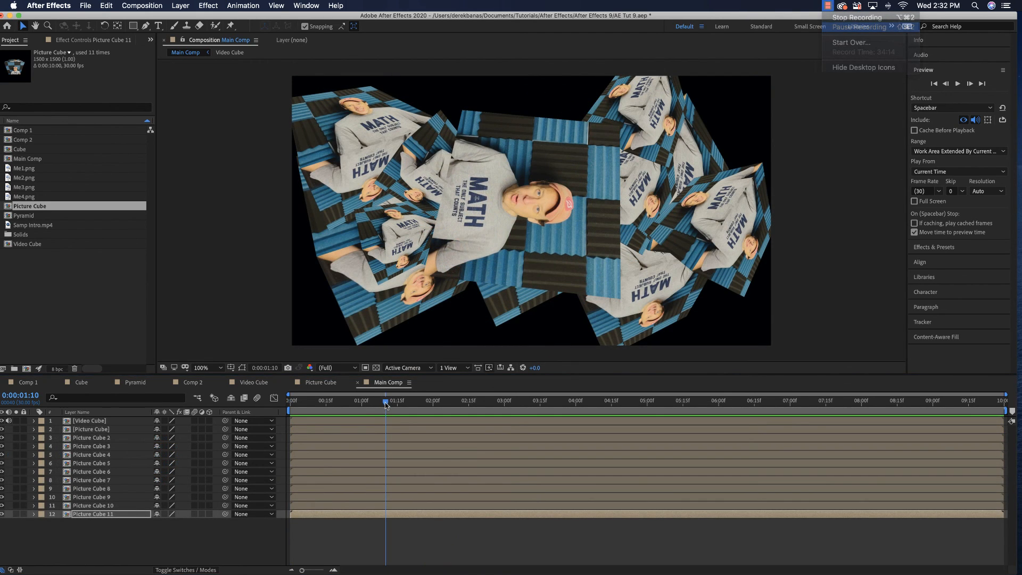
Preview Main Comp from 0:00:00:00 with the Video Cube and all the Picture Cube layers
left_click_drag(385, 401, 286, 411)
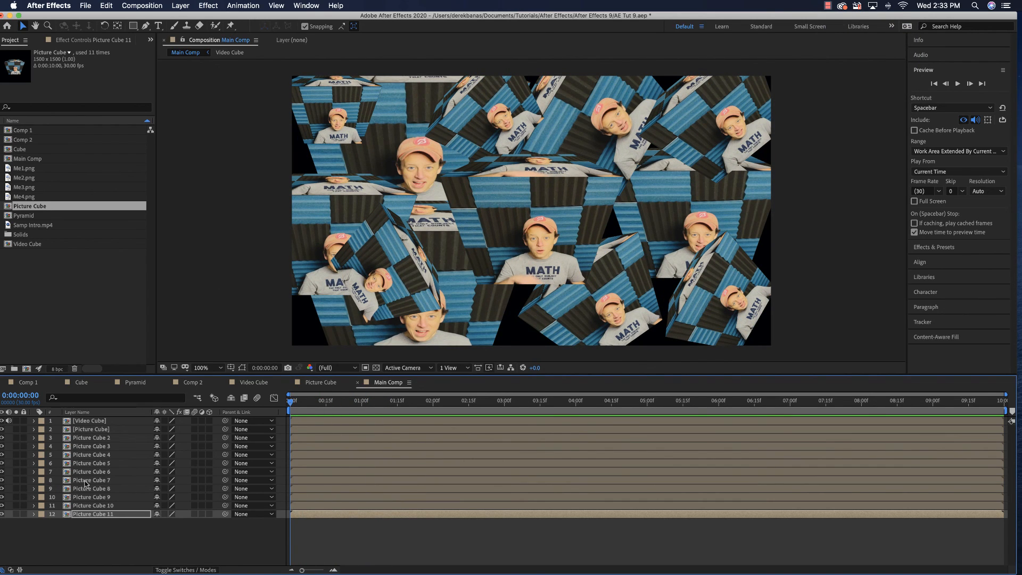
key("space")
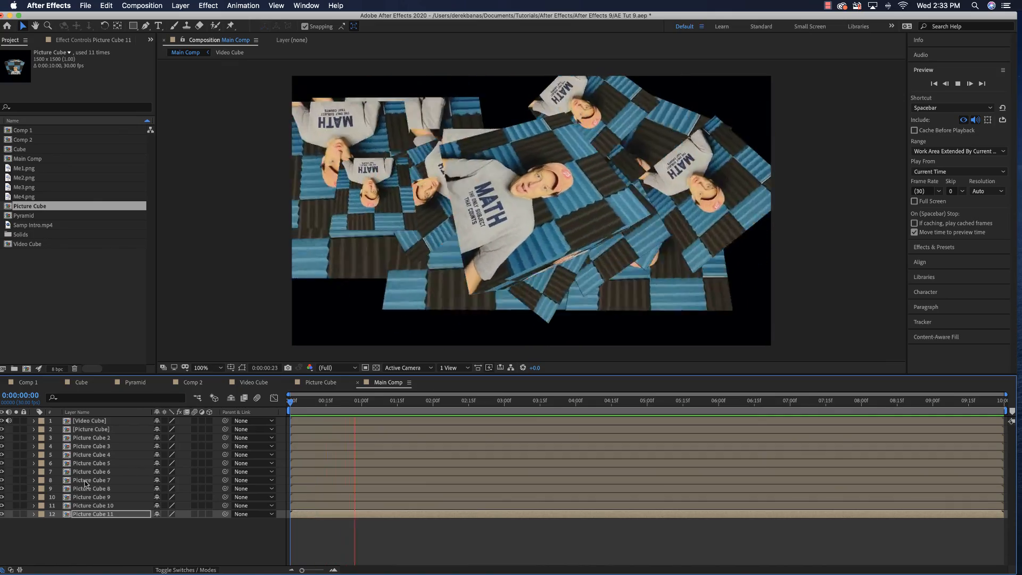